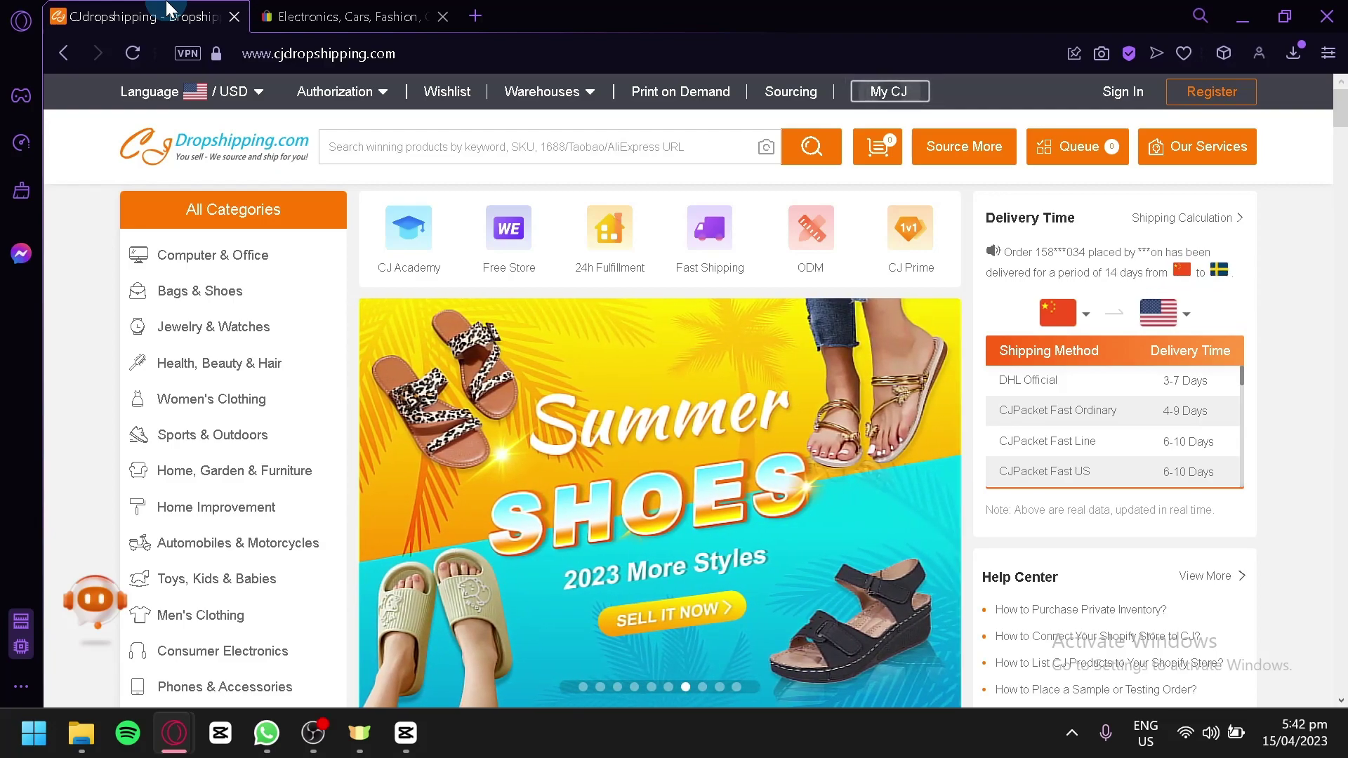
- Switch to the eBay site and look over its homepage categories
{"action": "left_click", "coordinate": [389, 8]}
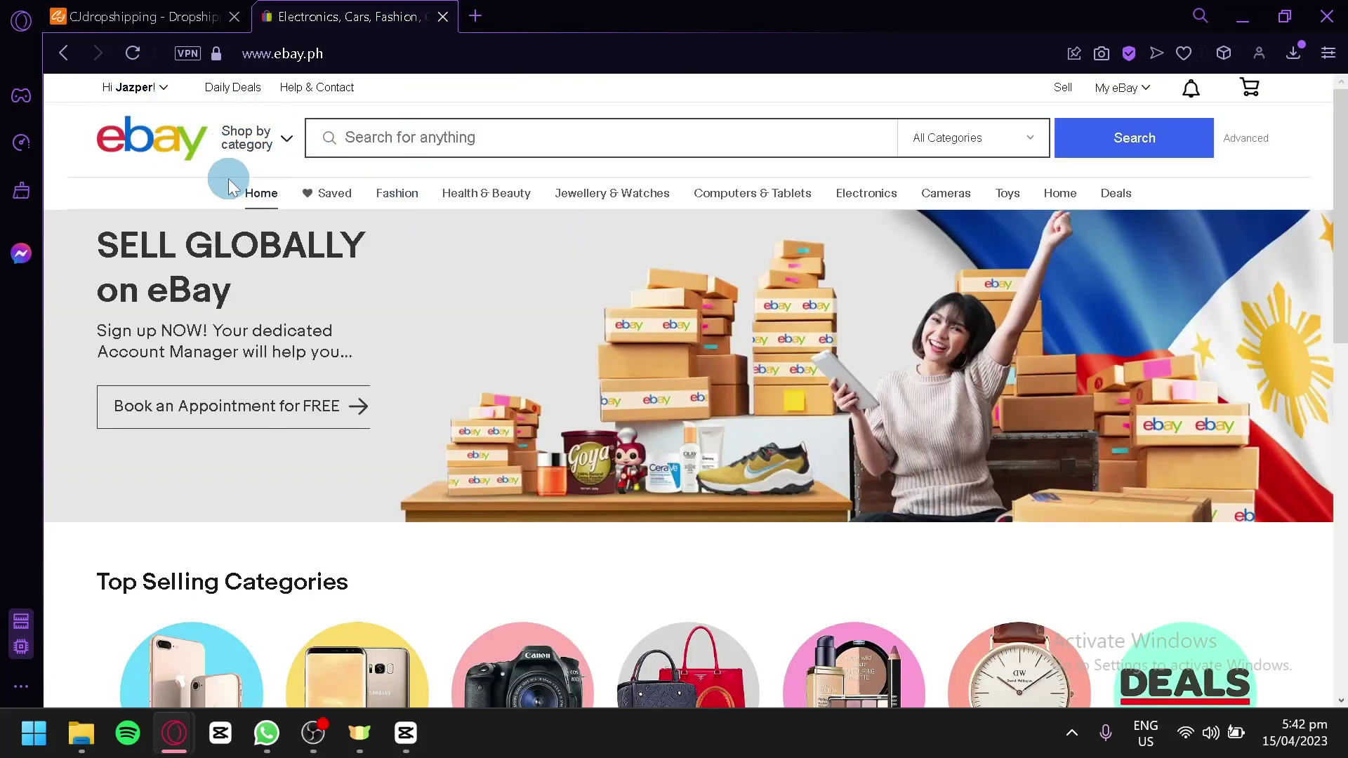
{"action": "mouse_move", "coordinate": [169, 98]}
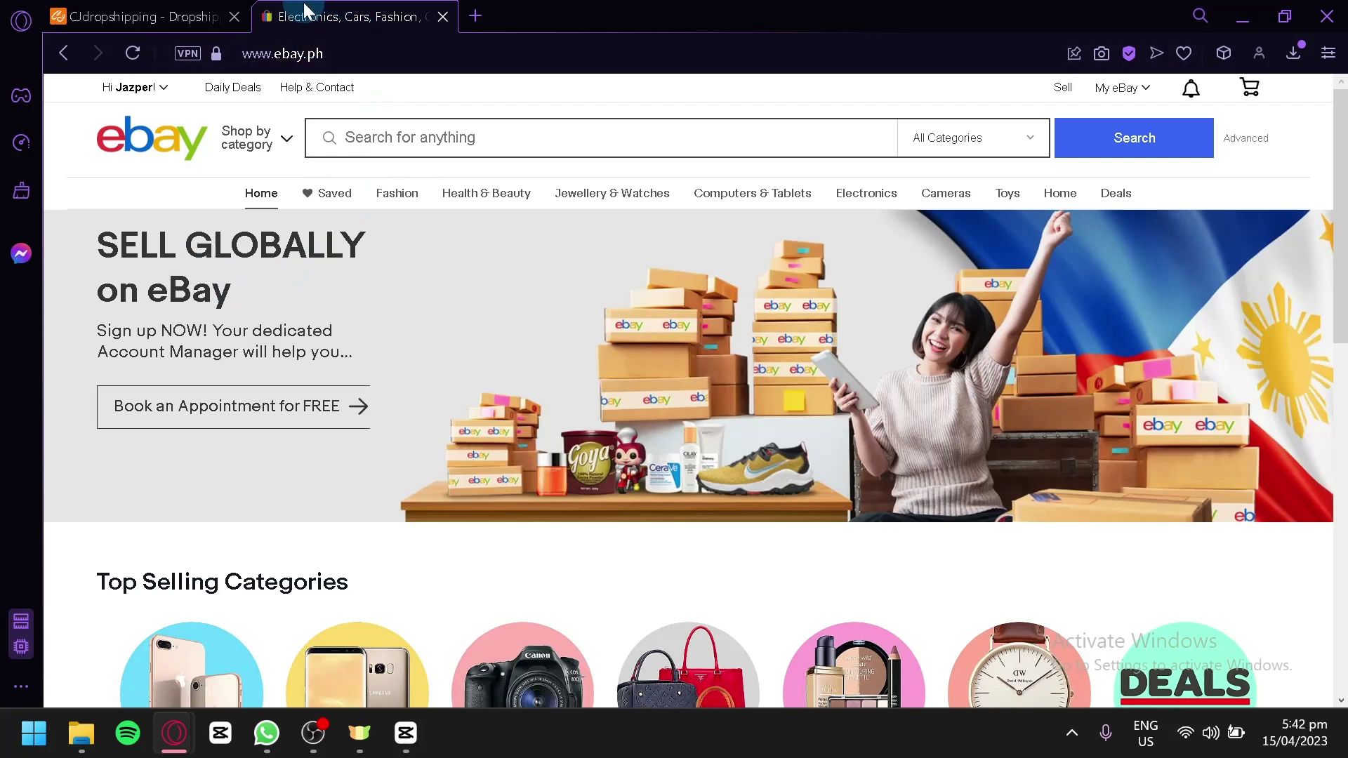
{"action": "scroll", "coordinate": [325, 334], "scroll_direction": "down", "scroll_amount": 10}
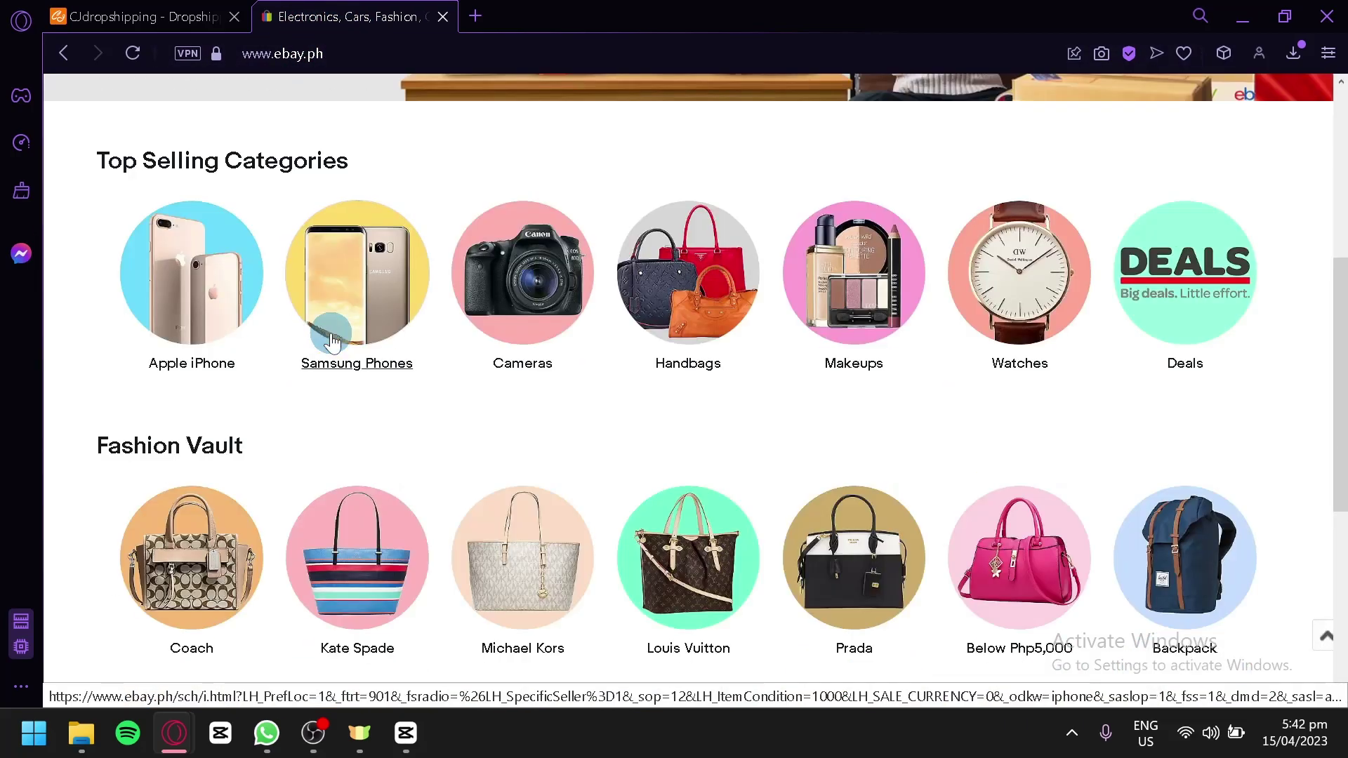
{"action": "scroll", "coordinate": [279, 340], "scroll_direction": "up", "scroll_amount": 15}
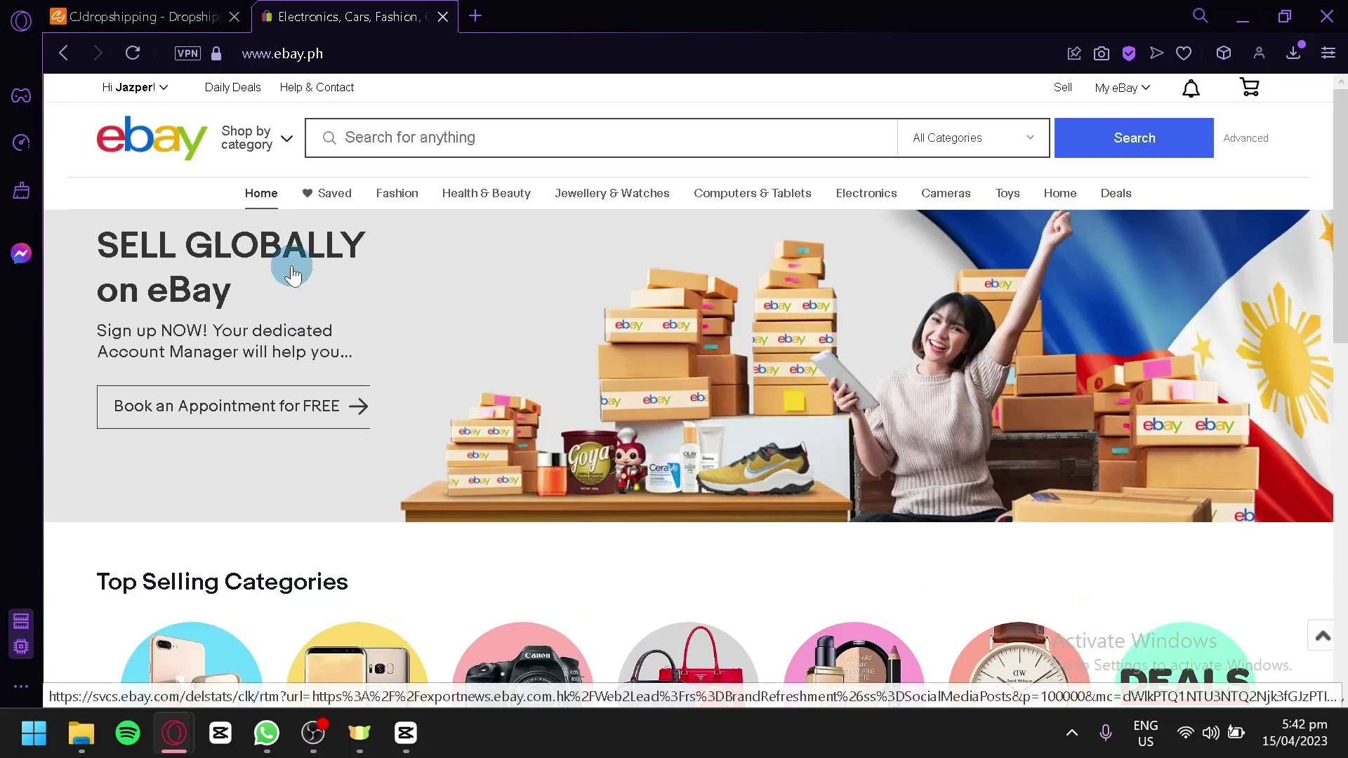
- Return to the CJdropshipping site, sign in to the account and dismiss the assistant's welcome prompt
{"action": "left_click", "coordinate": [126, 9]}
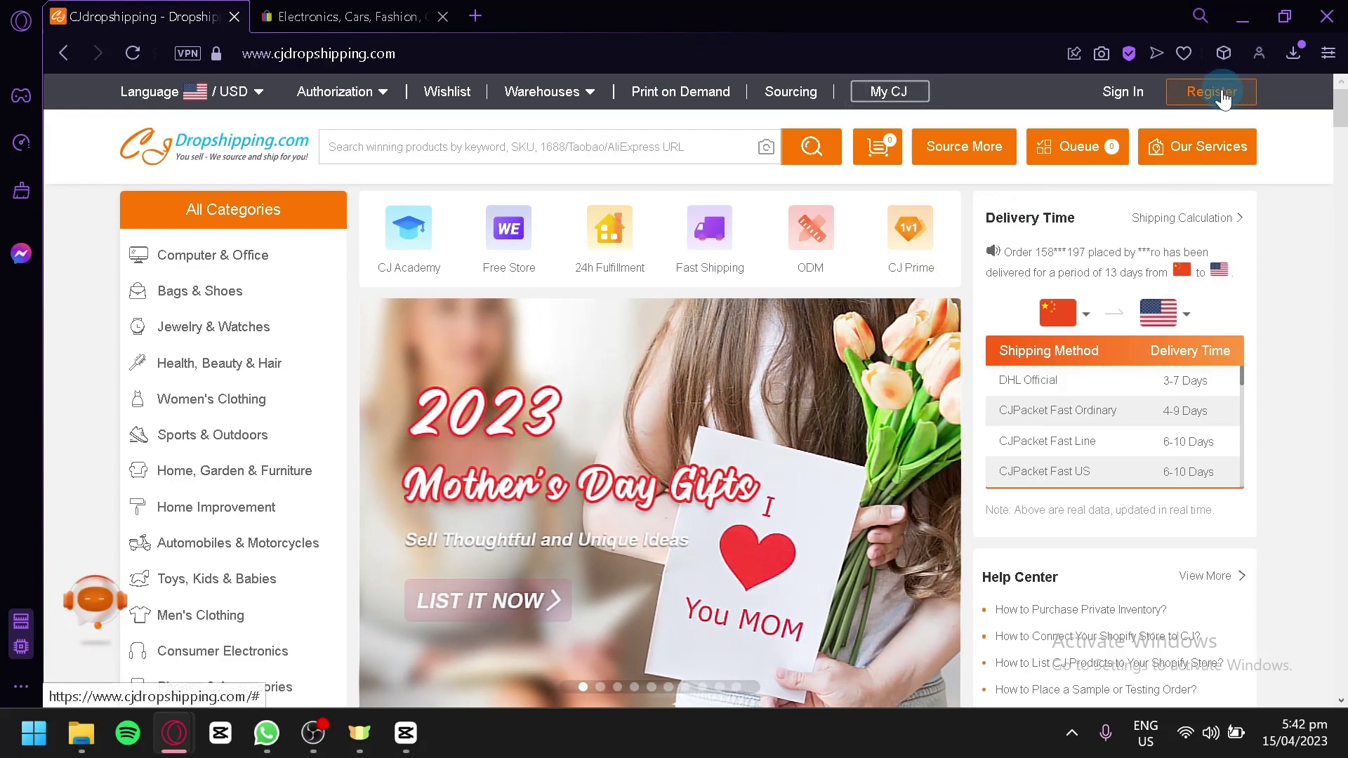
{"action": "left_click", "coordinate": [1125, 95]}
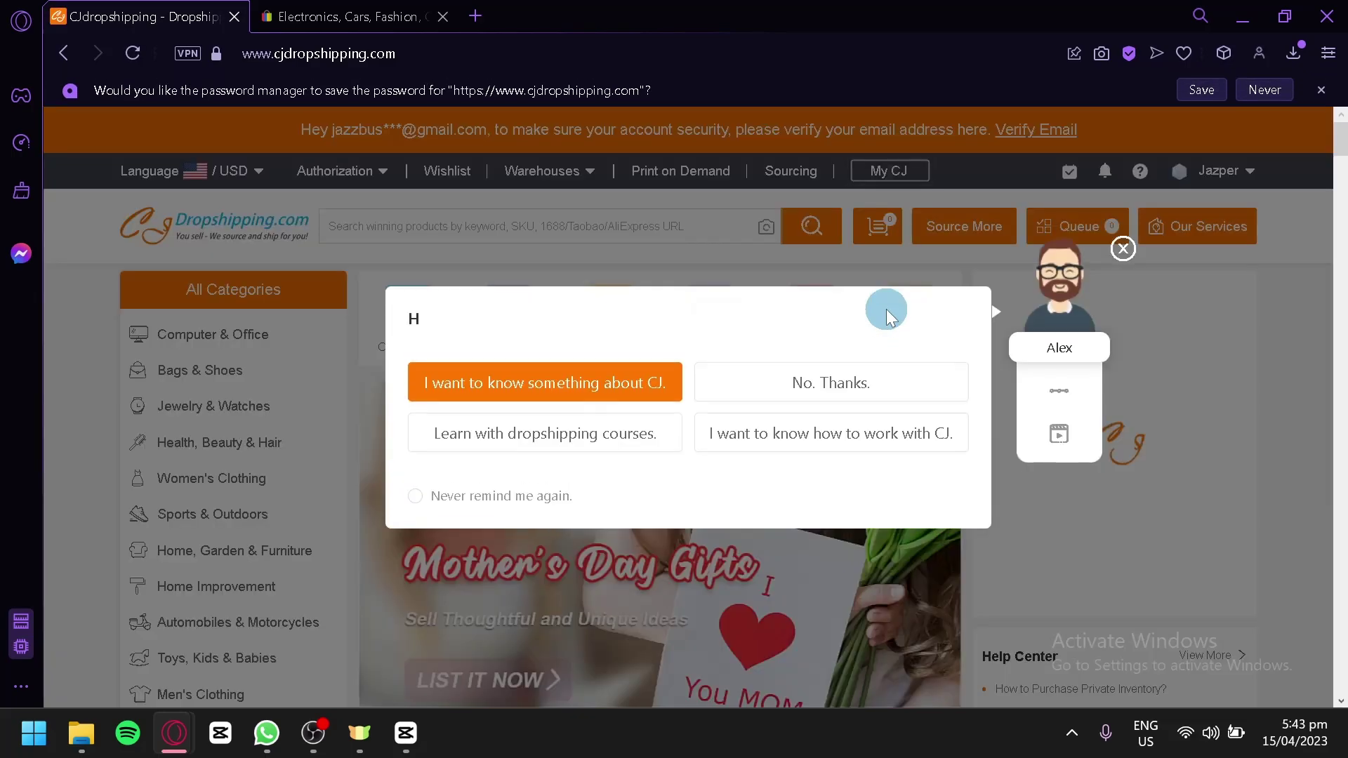
{"action": "scroll", "coordinate": [983, 281], "scroll_direction": "down", "scroll_amount": 2}
{"action": "left_click", "coordinate": [1123, 249]}
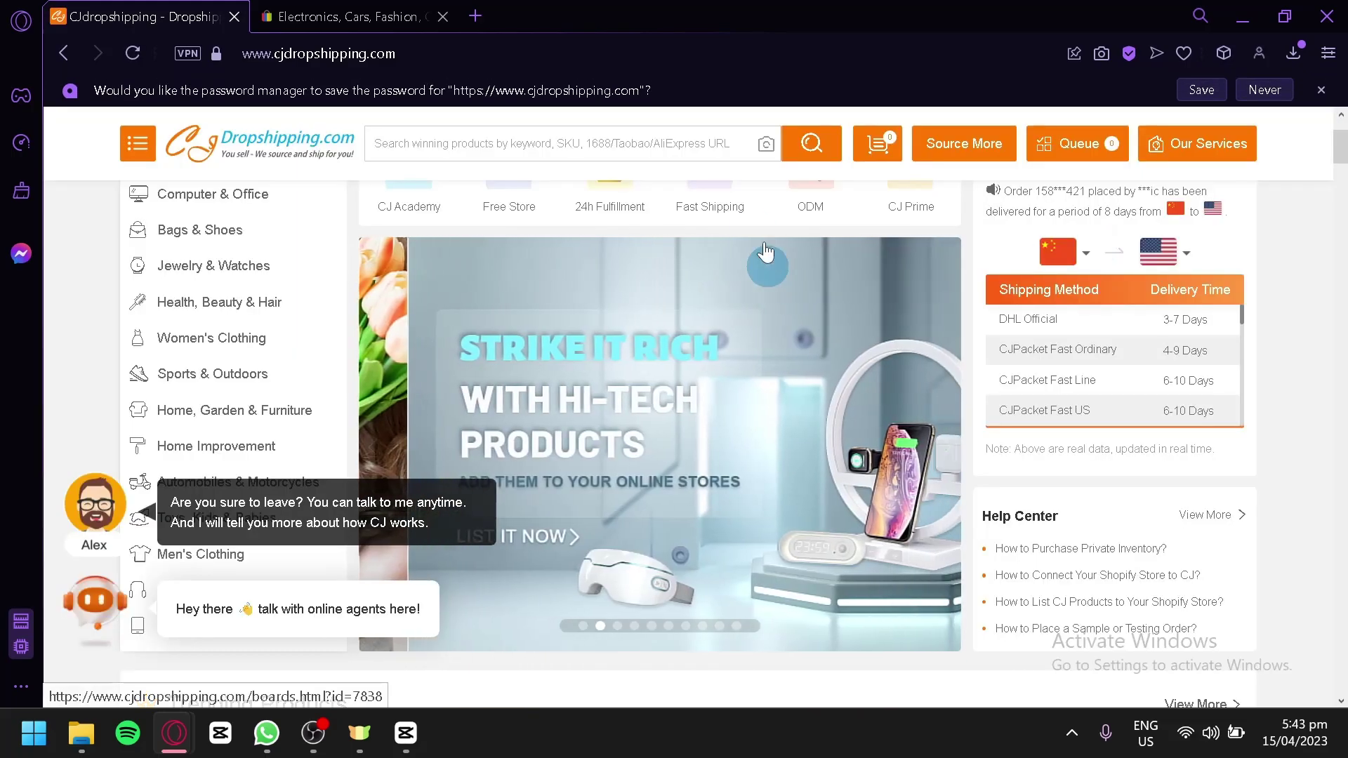
- Open the My CJ account area from the CJdropshipping homepage and dismiss the email verification prompt
{"action": "scroll", "coordinate": [320, 392], "scroll_direction": "down", "scroll_amount": 2}
{"action": "left_click", "coordinate": [319, 391]}
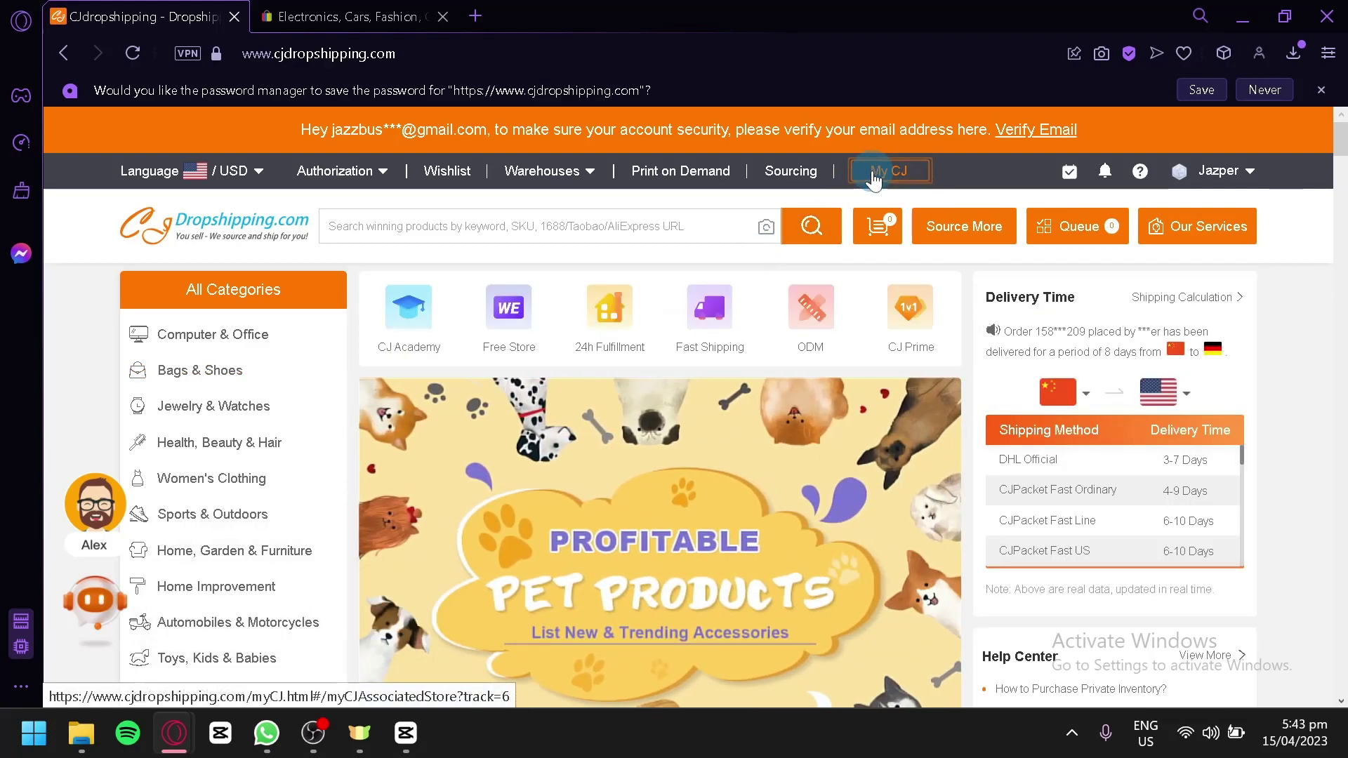
{"action": "left_click", "coordinate": [874, 175]}
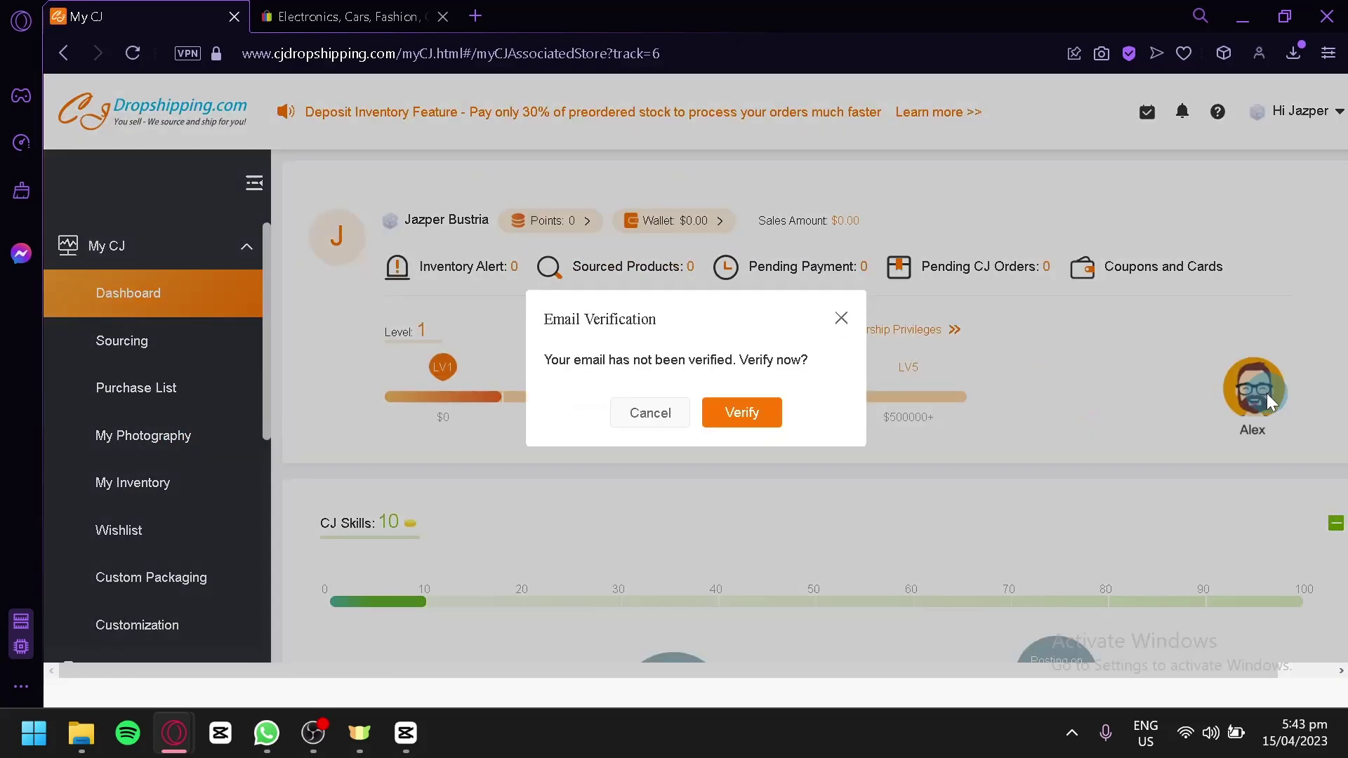
{"action": "left_click", "coordinate": [841, 319]}
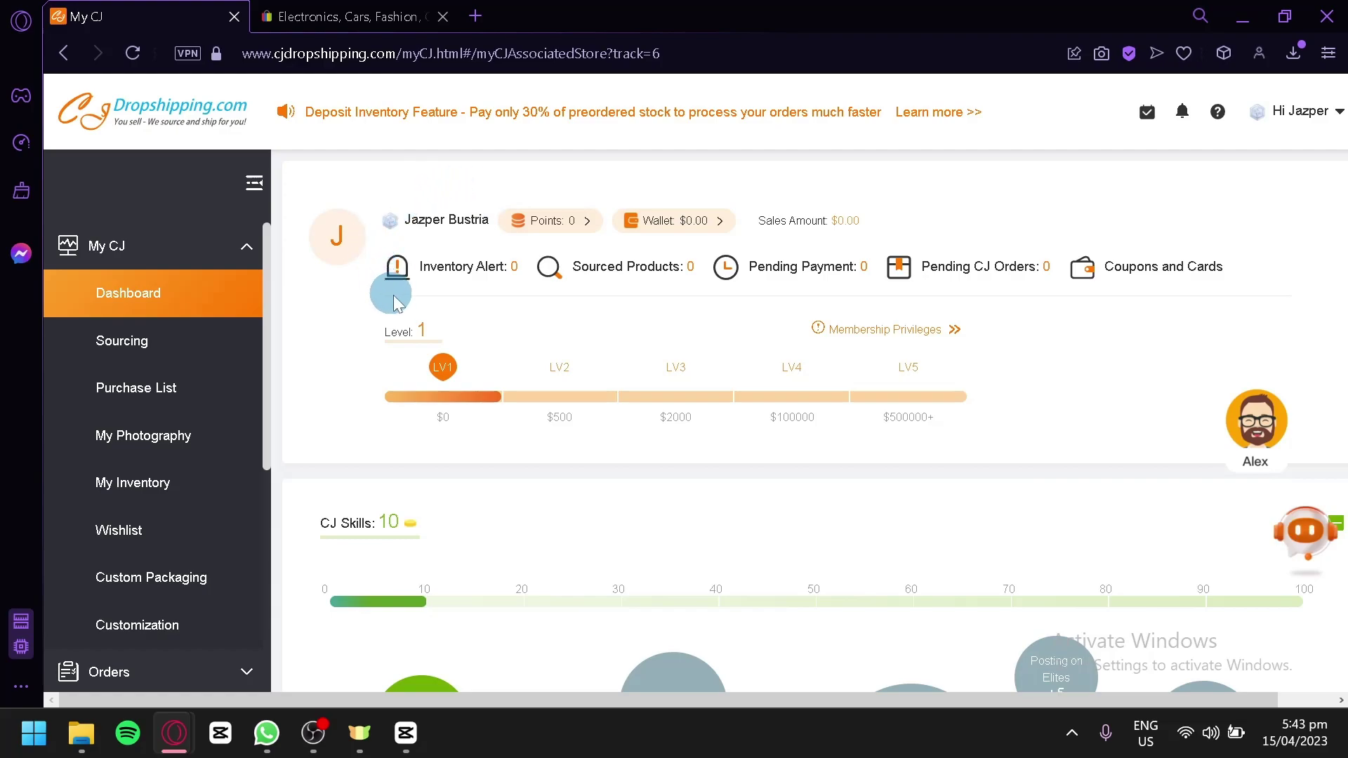
- Examine the dashboard's inventory alert, the Level 1 membership privileges and the CJ Skills overview
{"action": "mouse_move", "coordinate": [463, 289]}
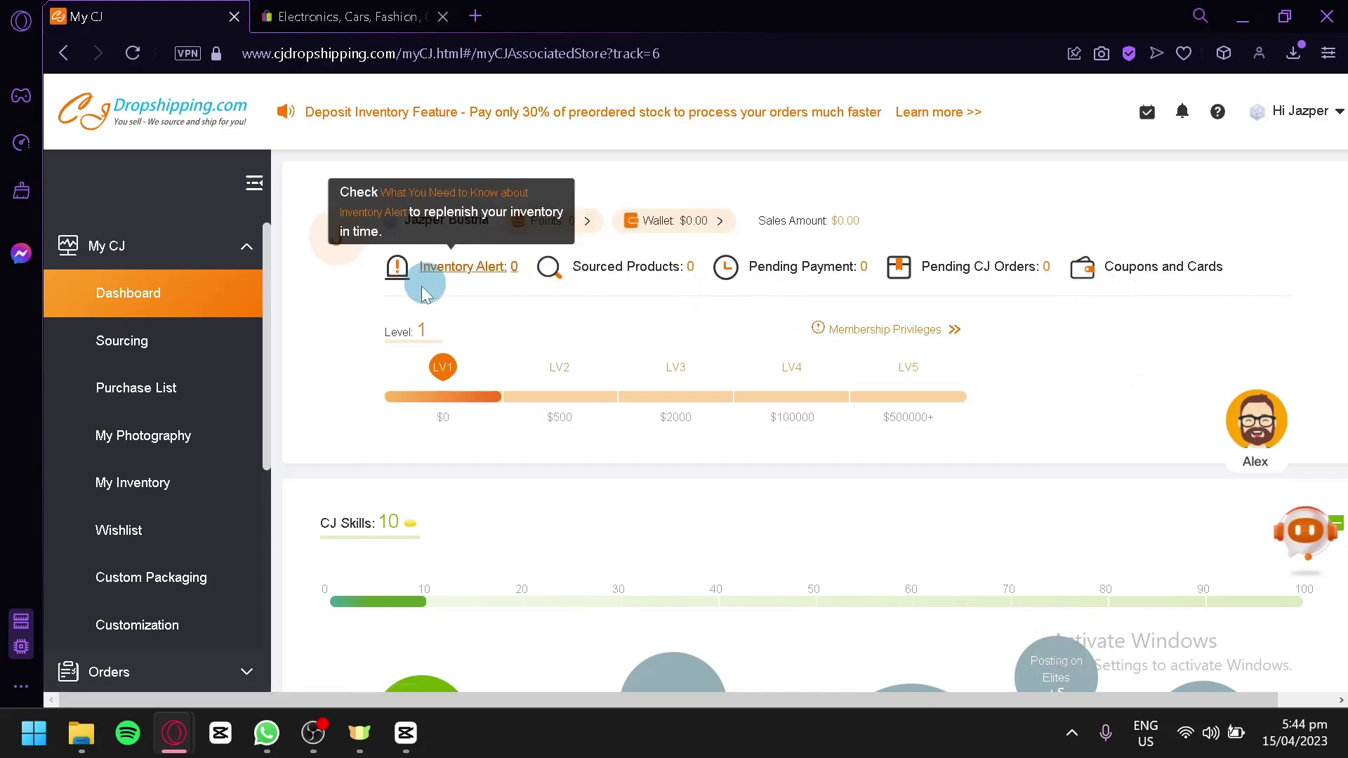
{"action": "mouse_move", "coordinate": [449, 378]}
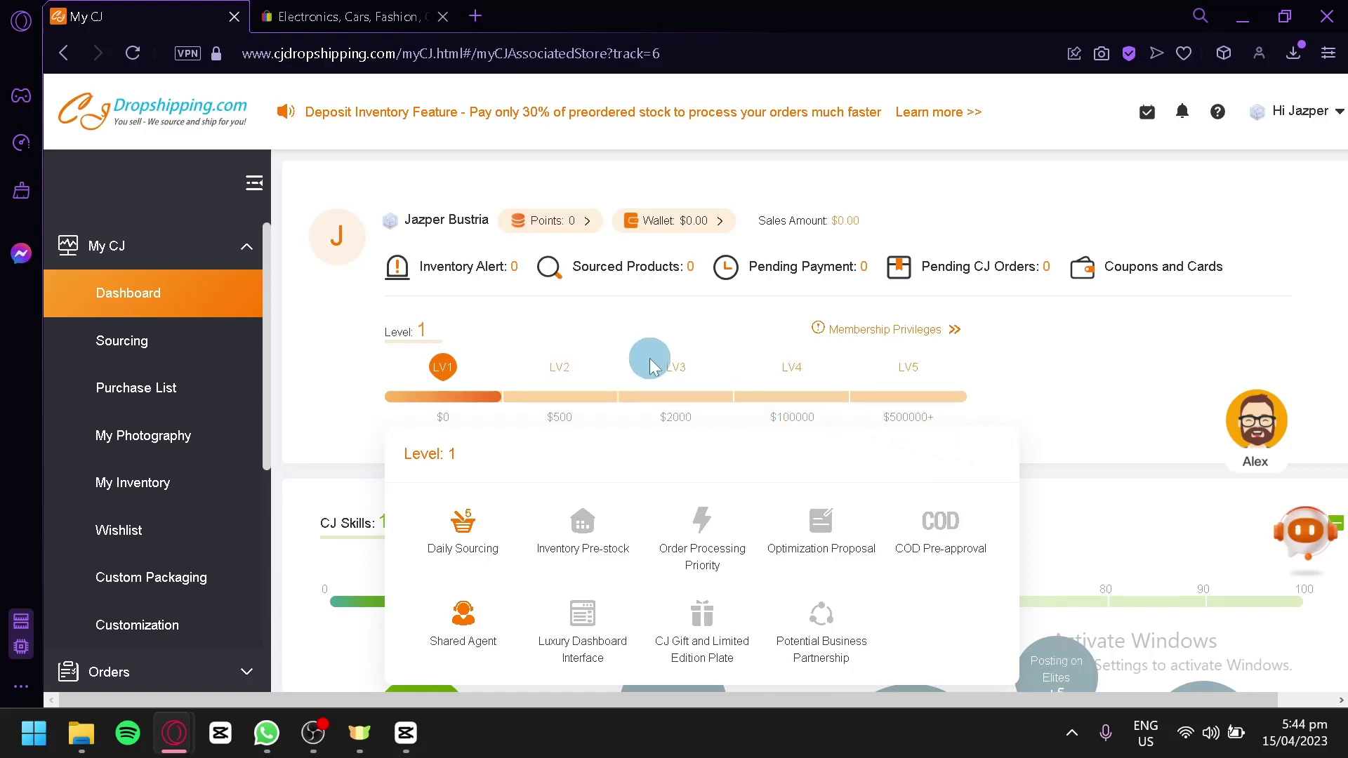
{"action": "scroll", "coordinate": [352, 372], "scroll_direction": "down", "scroll_amount": 4}
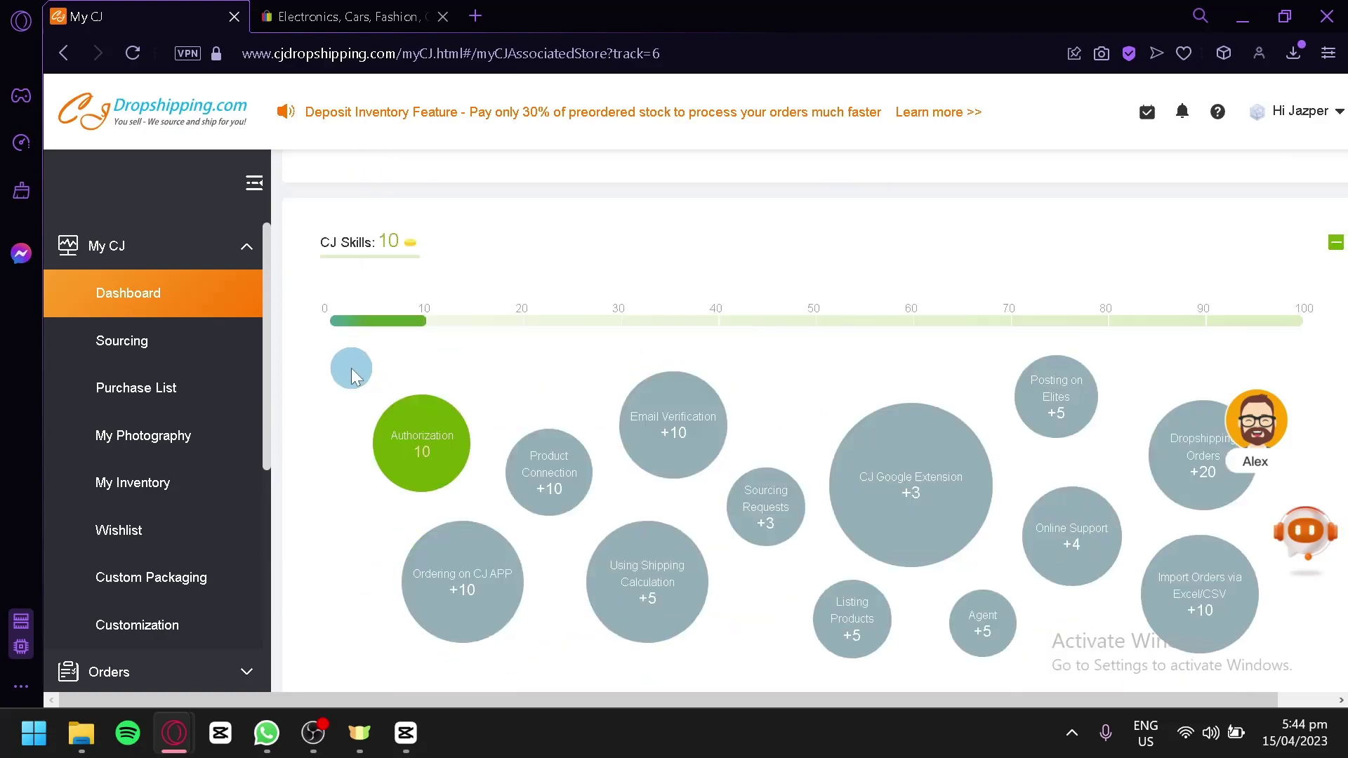
{"action": "scroll", "coordinate": [367, 385], "scroll_direction": "down", "scroll_amount": 8}
- Review the dashboard's order analysis, bills, activated stores, shipping method statistics and product recommendations
{"action": "scroll", "coordinate": [370, 355], "scroll_direction": "up", "scroll_amount": 2}
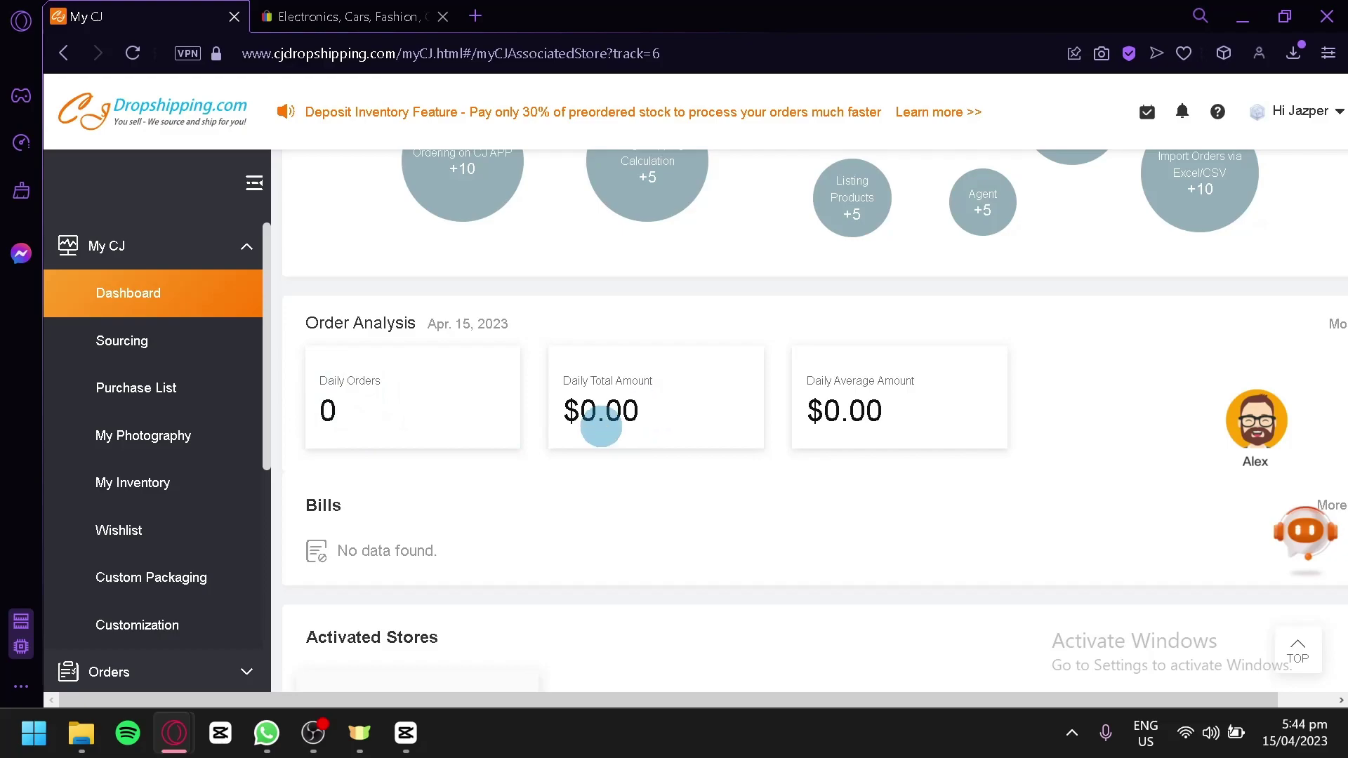
{"action": "scroll", "coordinate": [873, 407], "scroll_direction": "down", "scroll_amount": 2}
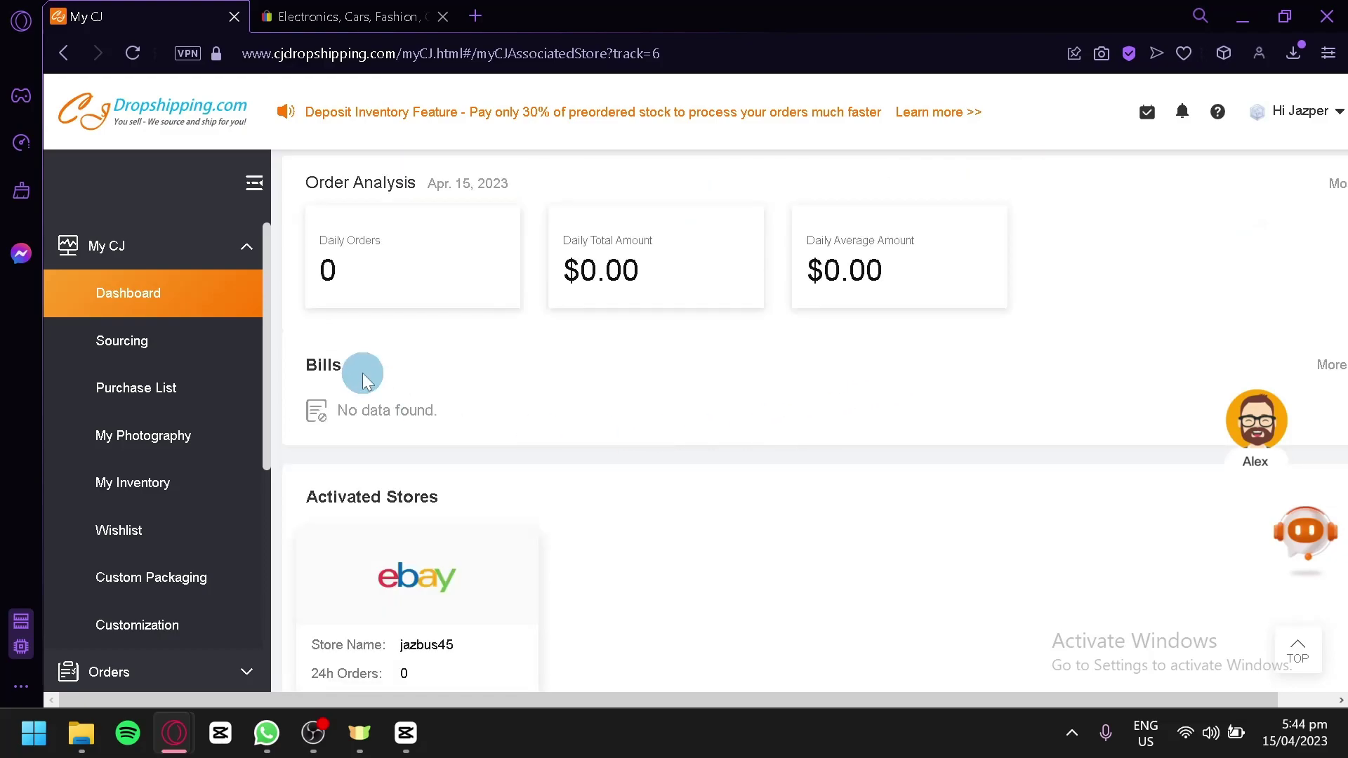
{"action": "scroll", "coordinate": [373, 376], "scroll_direction": "down", "scroll_amount": 2}
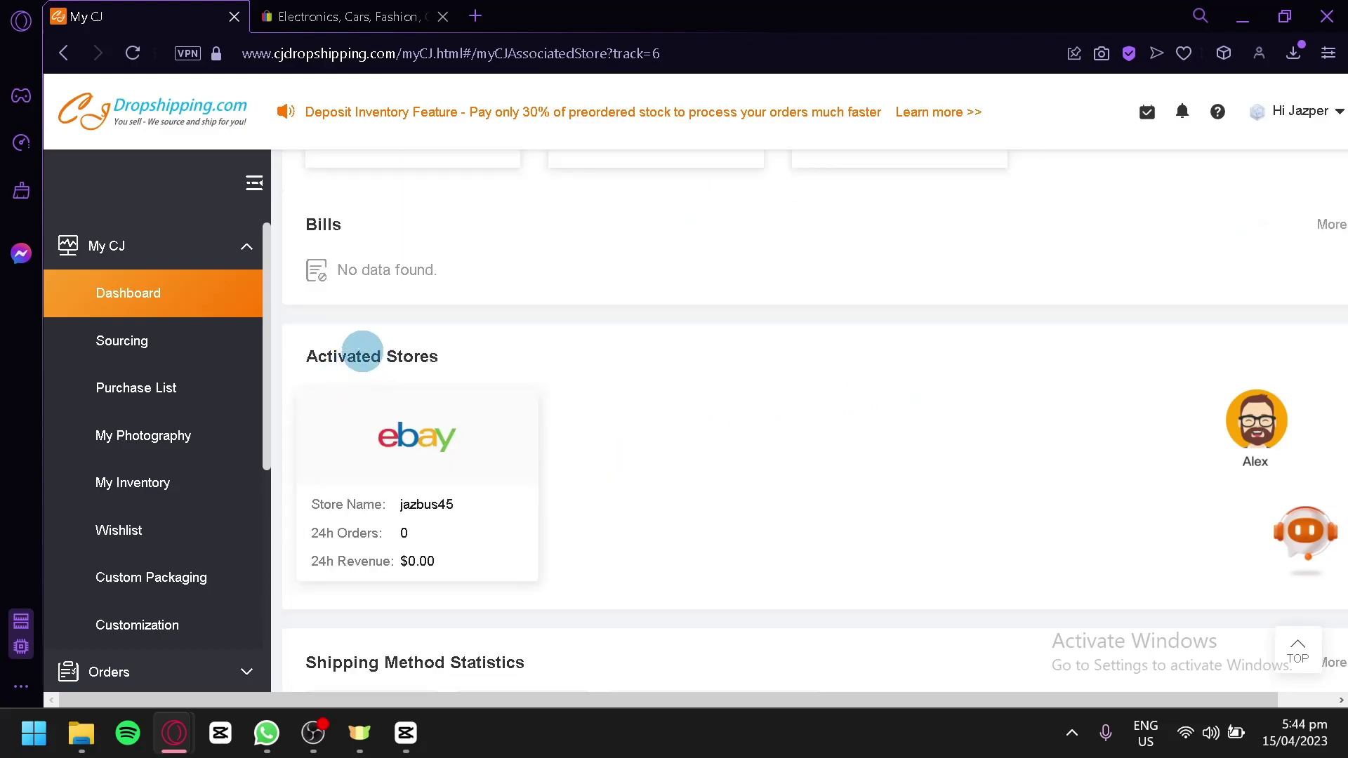
{"action": "scroll", "coordinate": [421, 422], "scroll_direction": "down", "scroll_amount": 2}
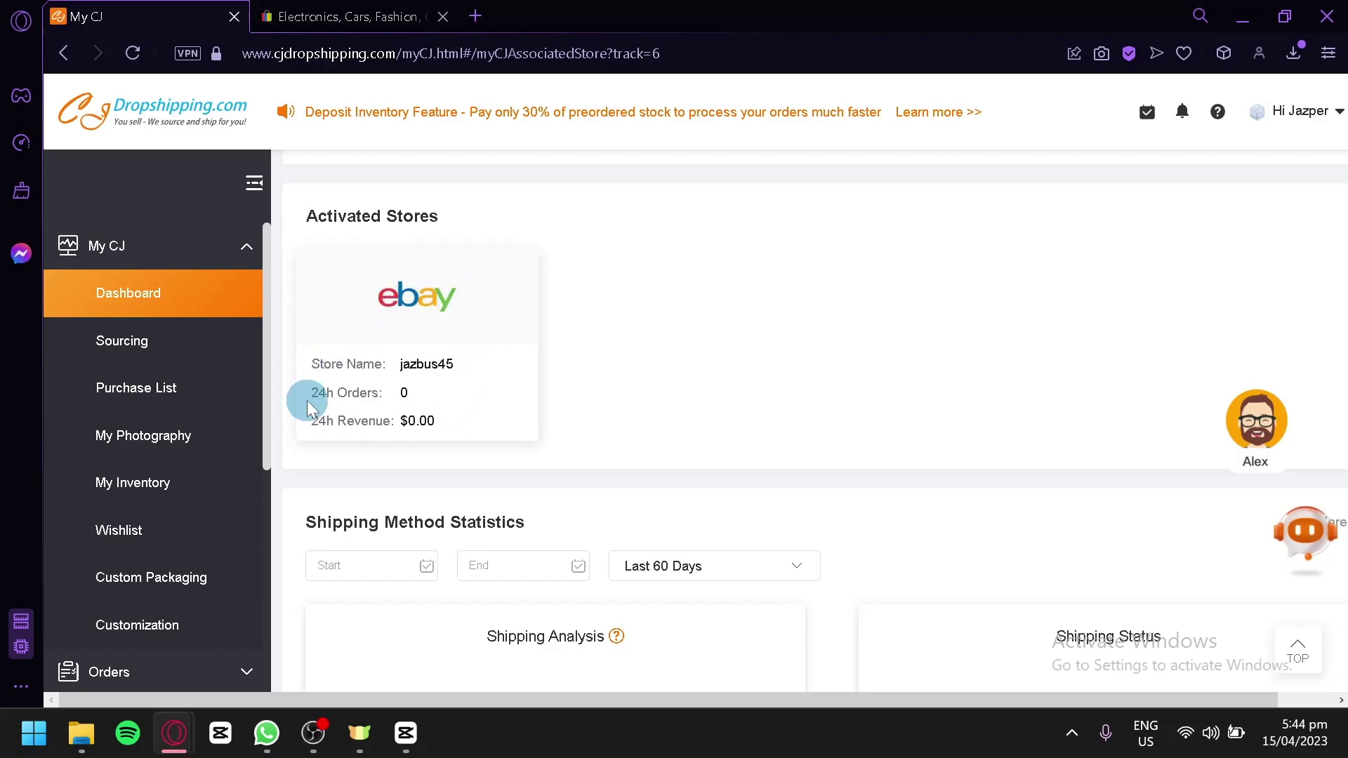
{"action": "scroll", "coordinate": [421, 421], "scroll_direction": "down", "scroll_amount": 2}
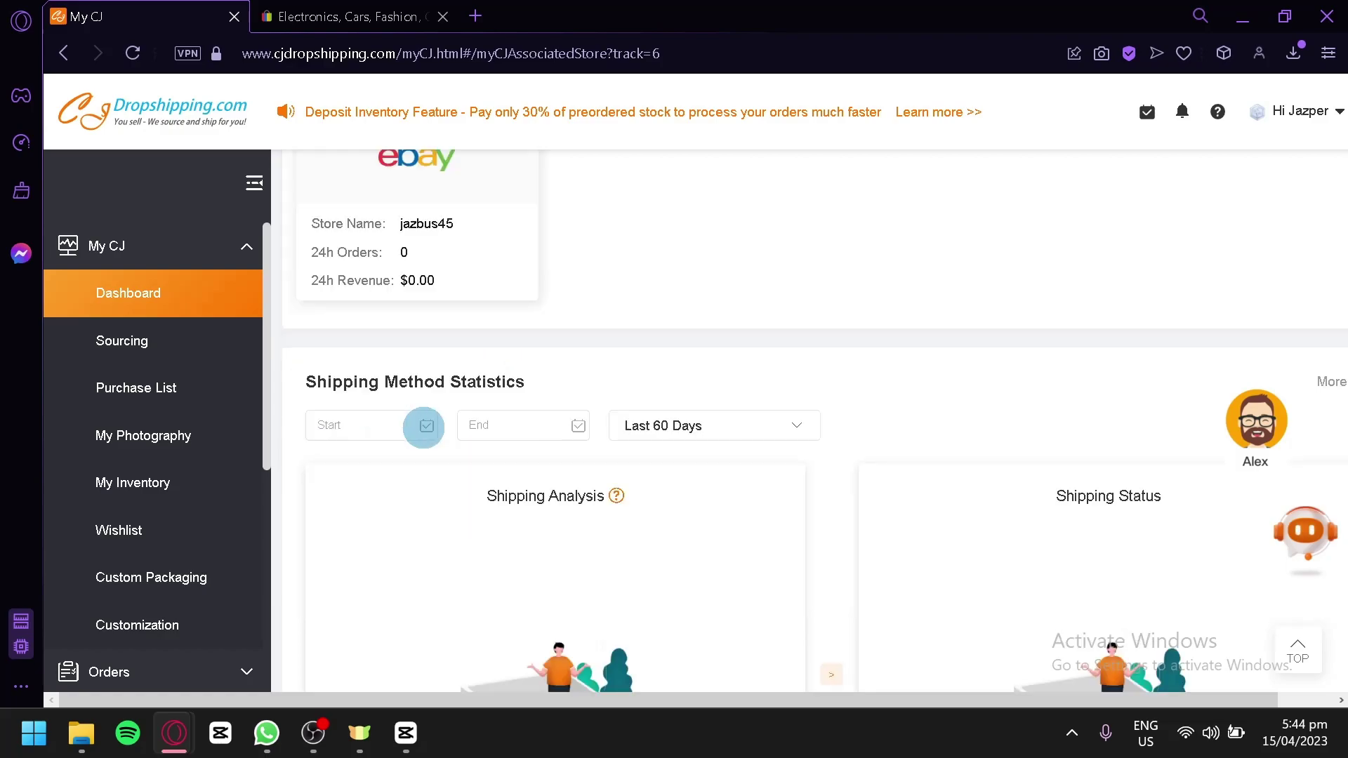
{"action": "scroll", "coordinate": [425, 426], "scroll_direction": "down", "scroll_amount": 2}
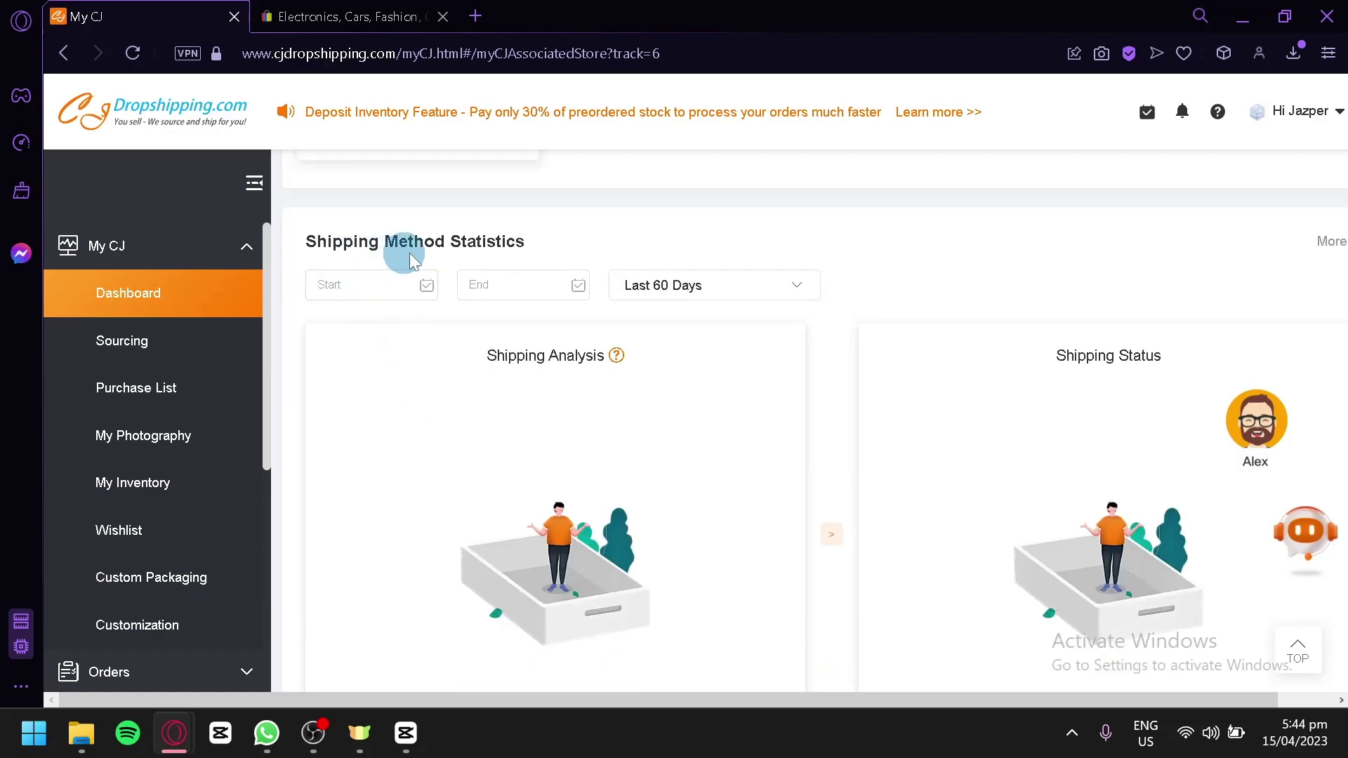
{"action": "scroll", "coordinate": [731, 249], "scroll_direction": "down", "scroll_amount": 2}
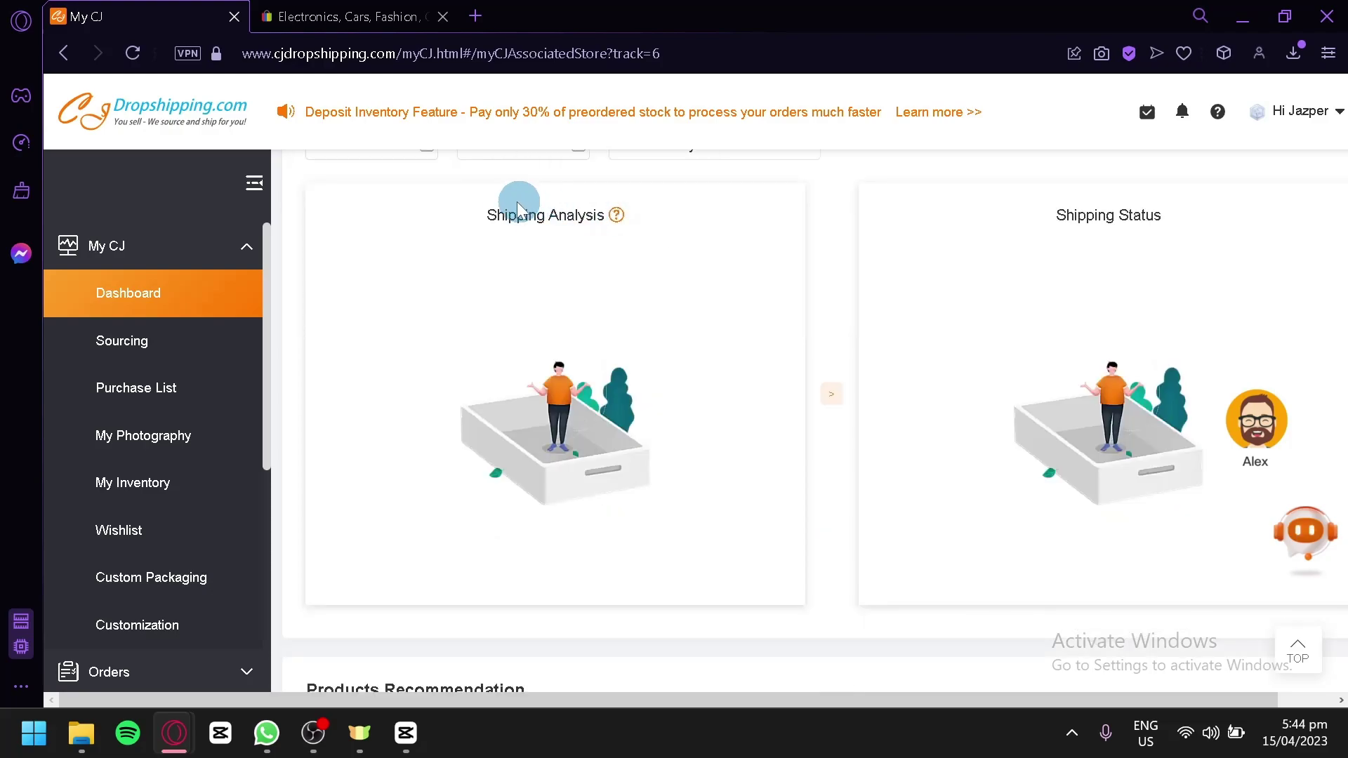
{"action": "scroll", "coordinate": [1040, 252], "scroll_direction": "down", "scroll_amount": 6}
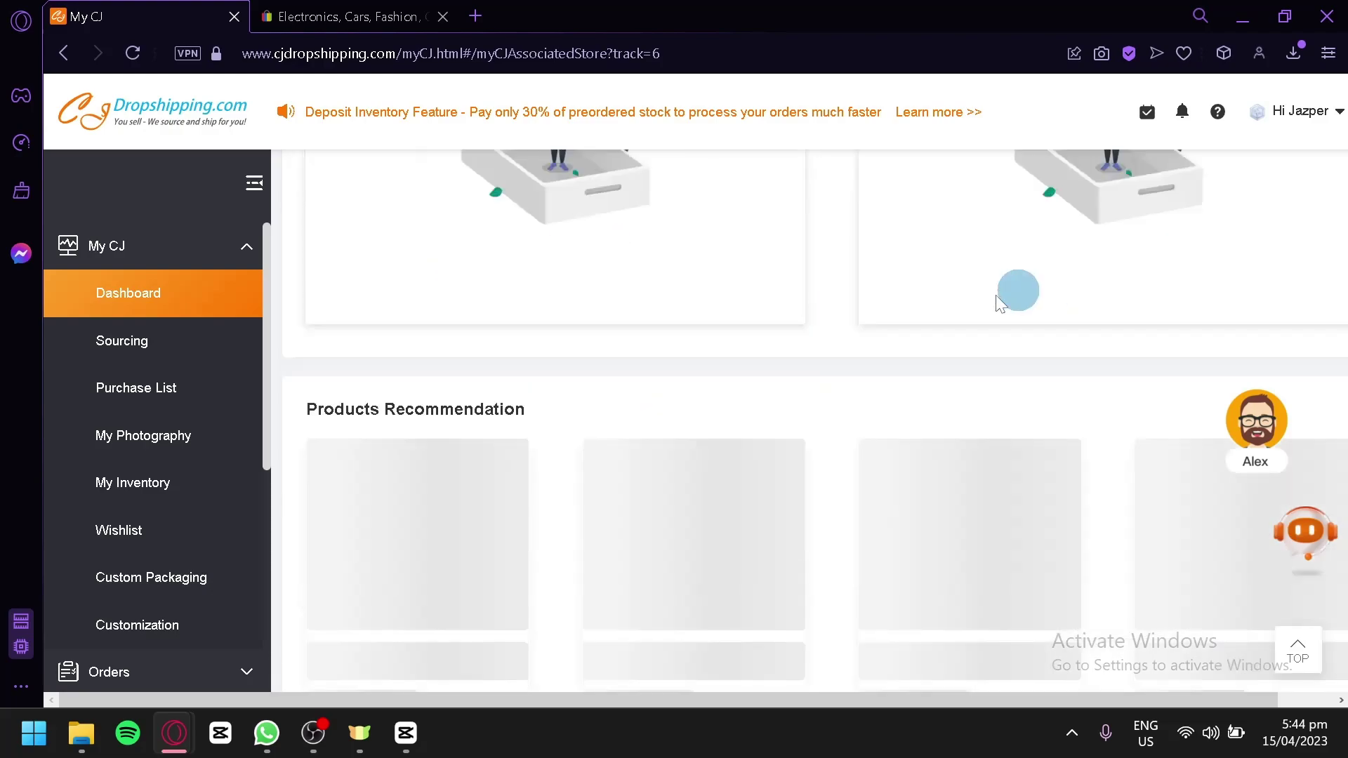
{"action": "scroll", "coordinate": [647, 281], "scroll_direction": "down", "scroll_amount": 18}
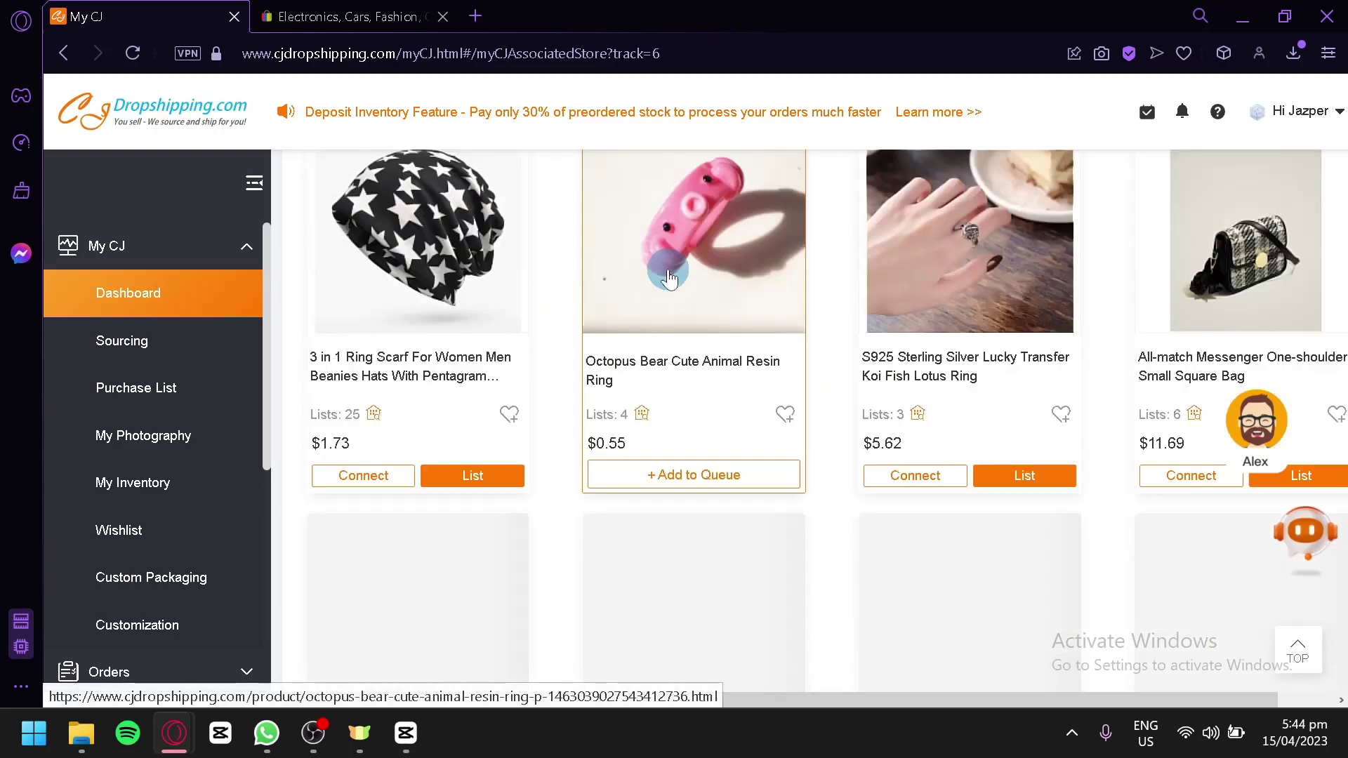
{"action": "scroll", "coordinate": [659, 276], "scroll_direction": "up", "scroll_amount": 20}
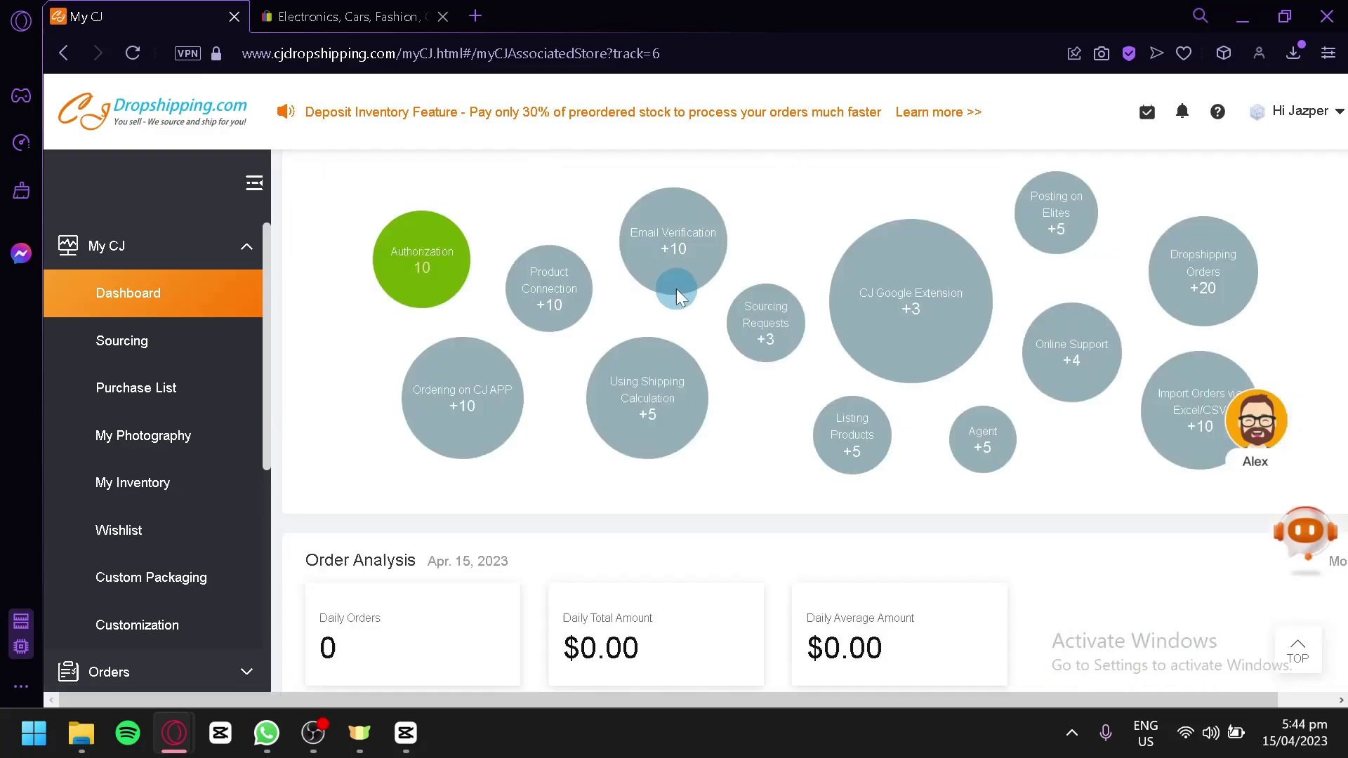
{"action": "scroll", "coordinate": [702, 323], "scroll_direction": "up", "scroll_amount": 5}
{"action": "mouse_move", "coordinate": [775, 368]}
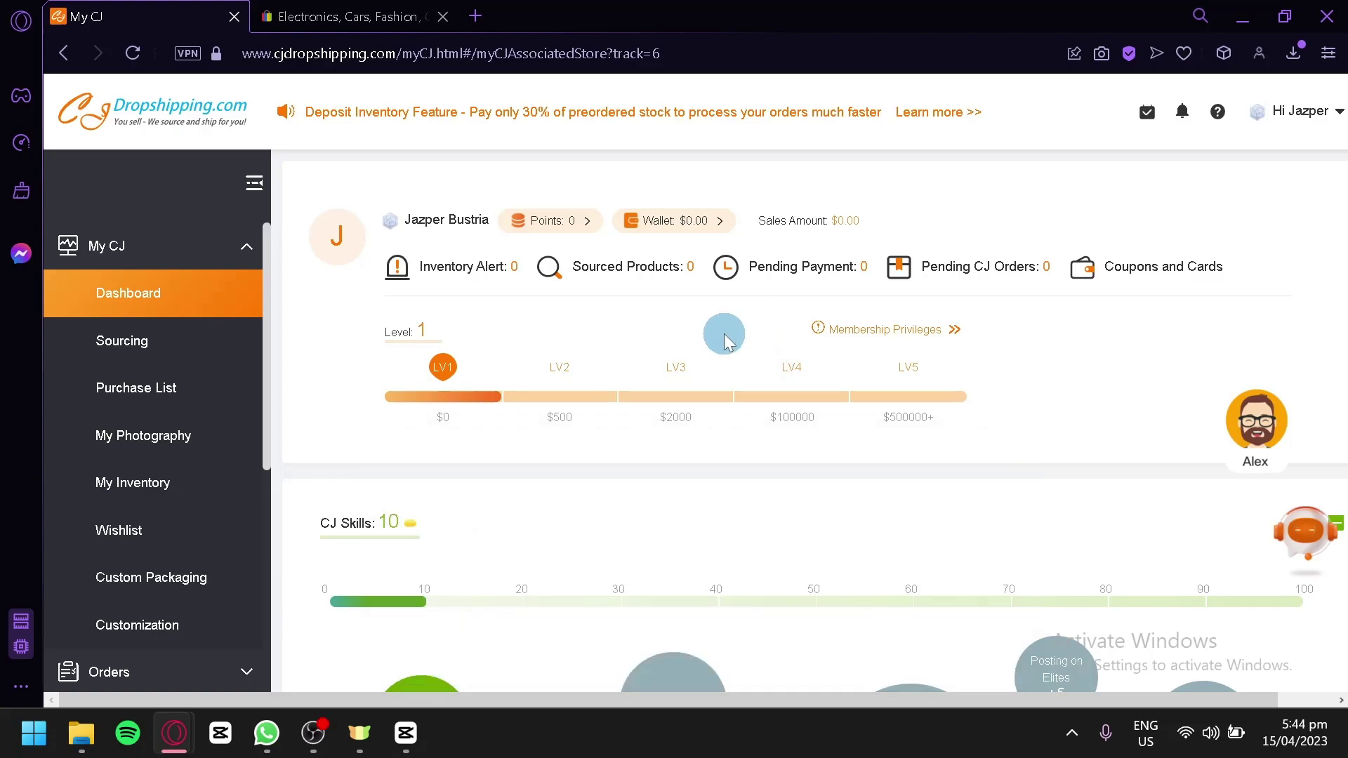
- Expand the Orders section of the My CJ navigation and look through its order management pages
{"action": "scroll", "coordinate": [271, 332], "scroll_direction": "down", "scroll_amount": 1}
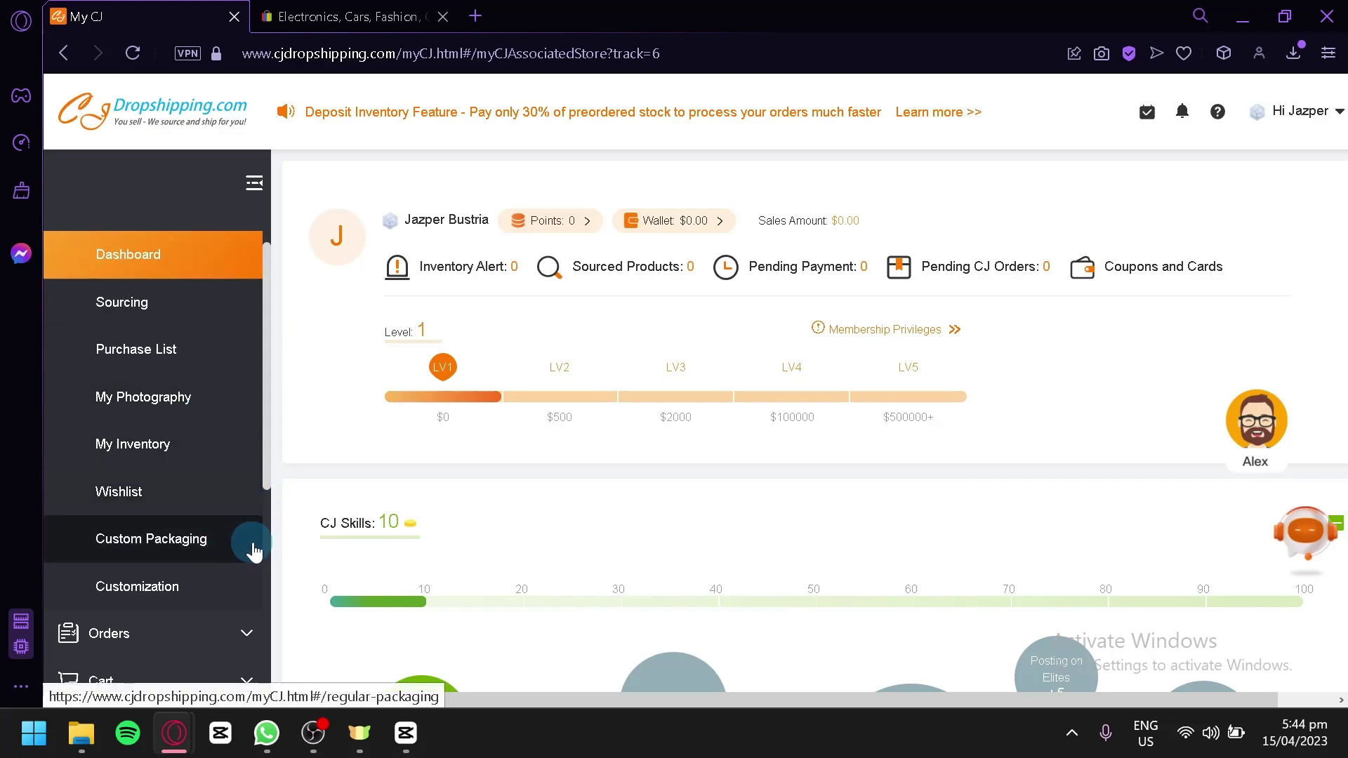
{"action": "scroll", "coordinate": [259, 523], "scroll_direction": "down", "scroll_amount": 1}
{"action": "scroll", "coordinate": [278, 510], "scroll_direction": "down", "scroll_amount": 5}
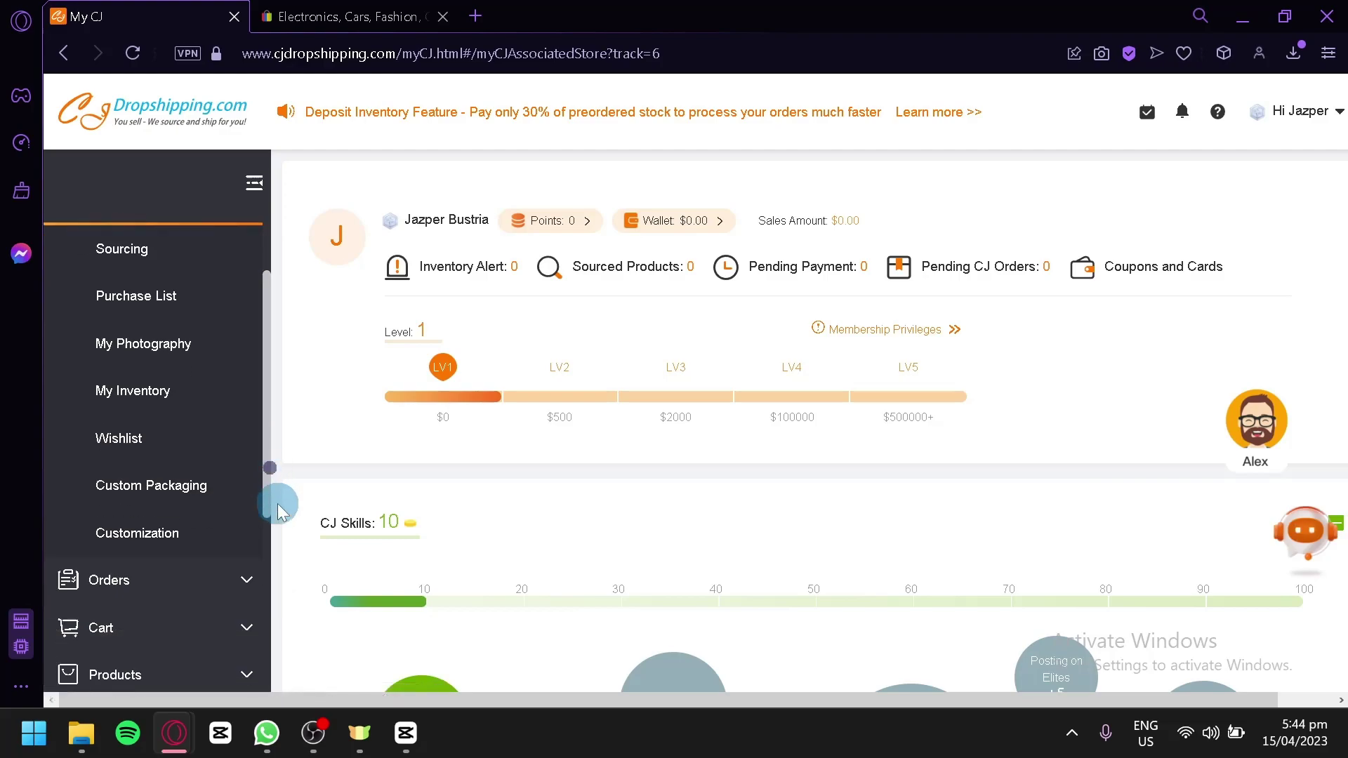
{"action": "scroll", "coordinate": [246, 467], "scroll_direction": "up", "scroll_amount": 1}
{"action": "left_click", "coordinate": [247, 467]}
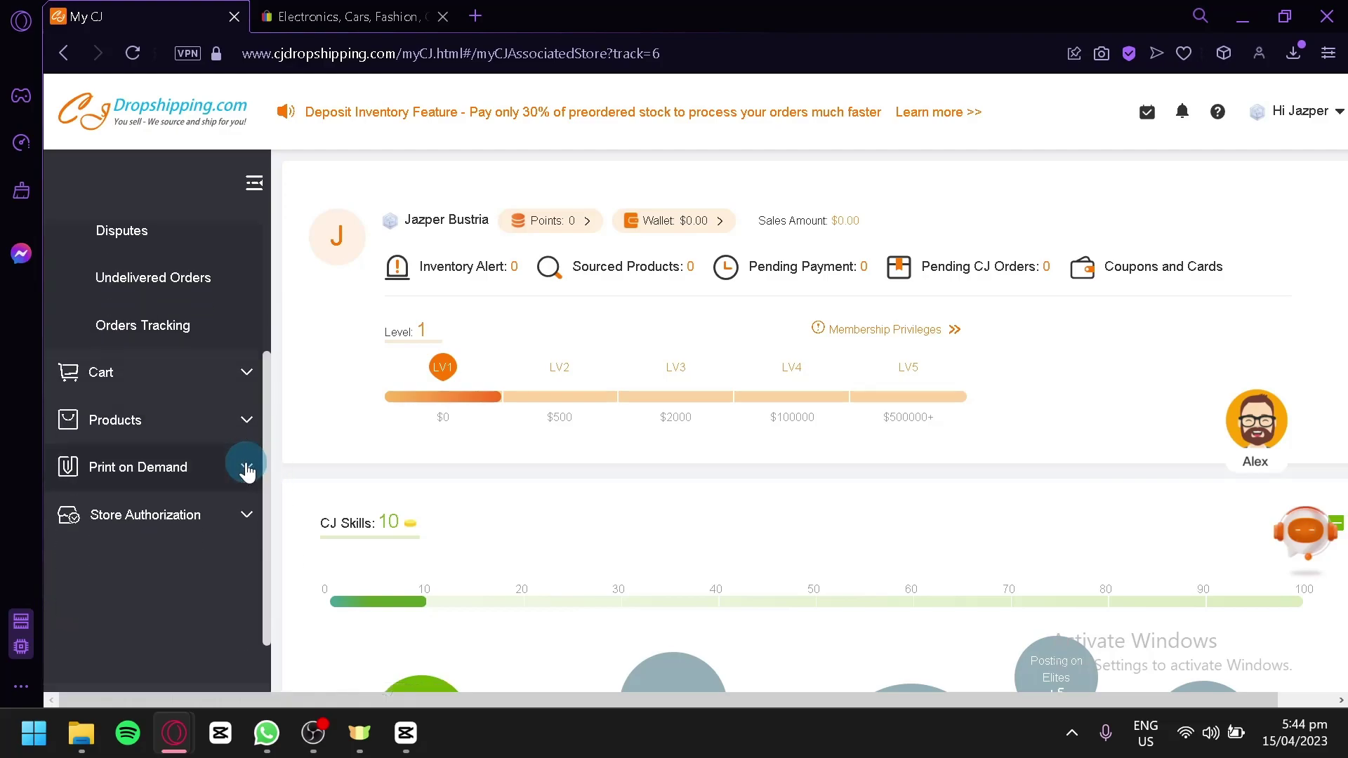
{"action": "scroll", "coordinate": [263, 442], "scroll_direction": "up", "scroll_amount": 4}
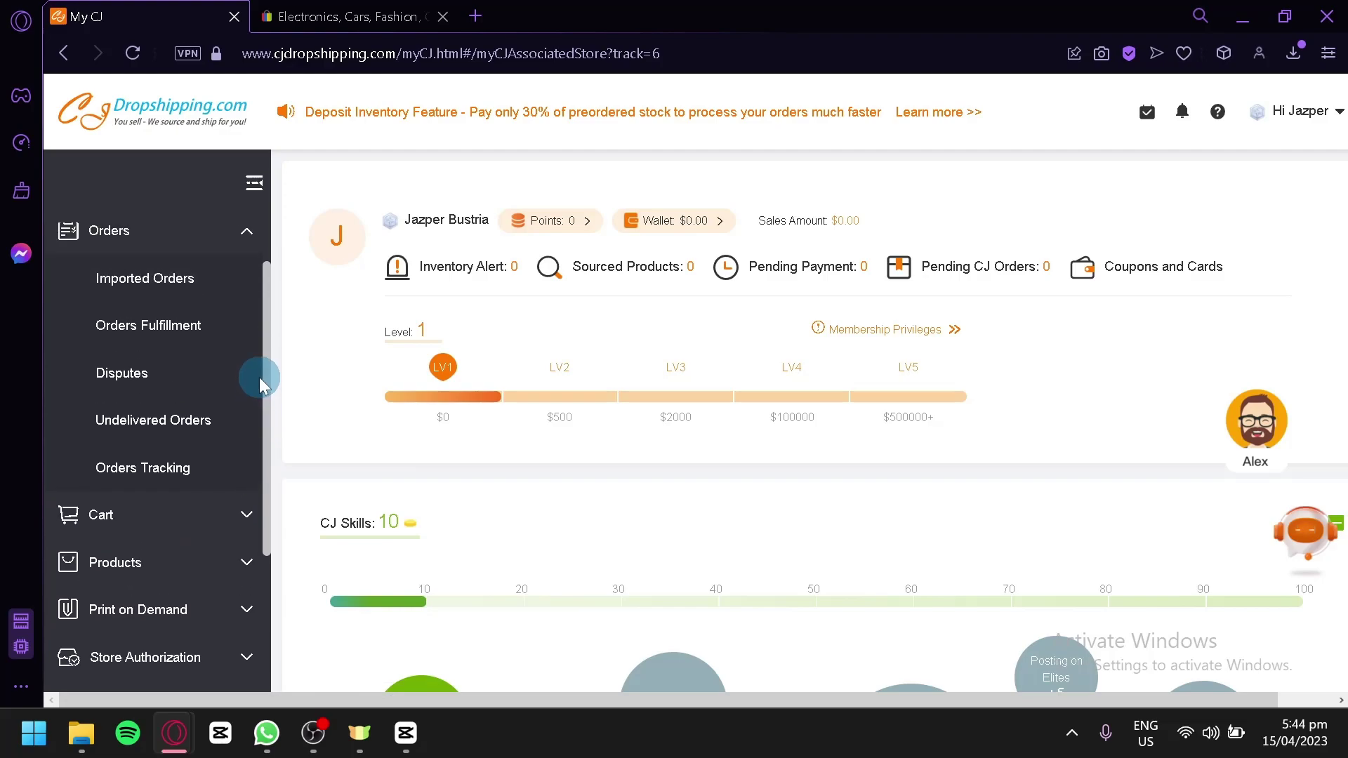
{"action": "scroll", "coordinate": [261, 368], "scroll_direction": "up", "scroll_amount": 1}
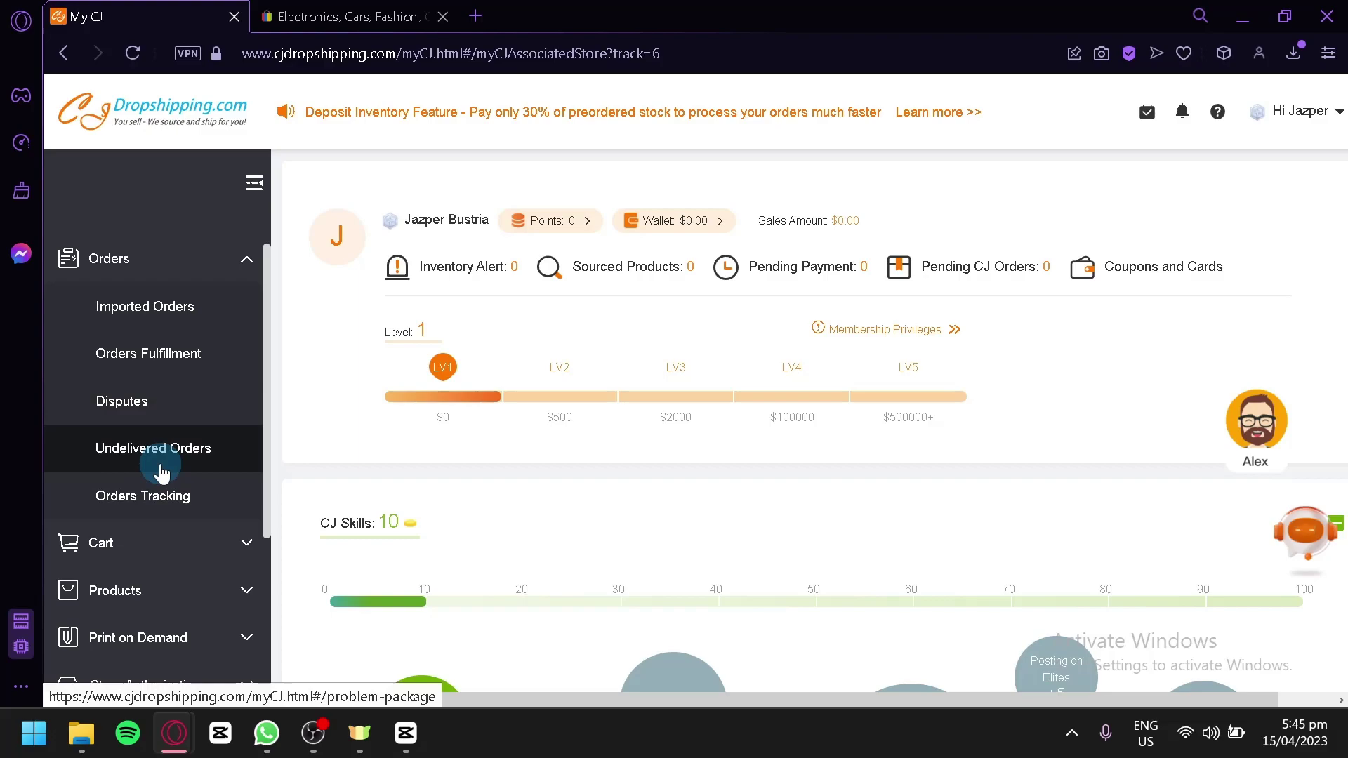
- Look through the Cart section's entries and the Products section's entries, including its Service Products group
{"action": "left_click", "coordinate": [226, 545]}
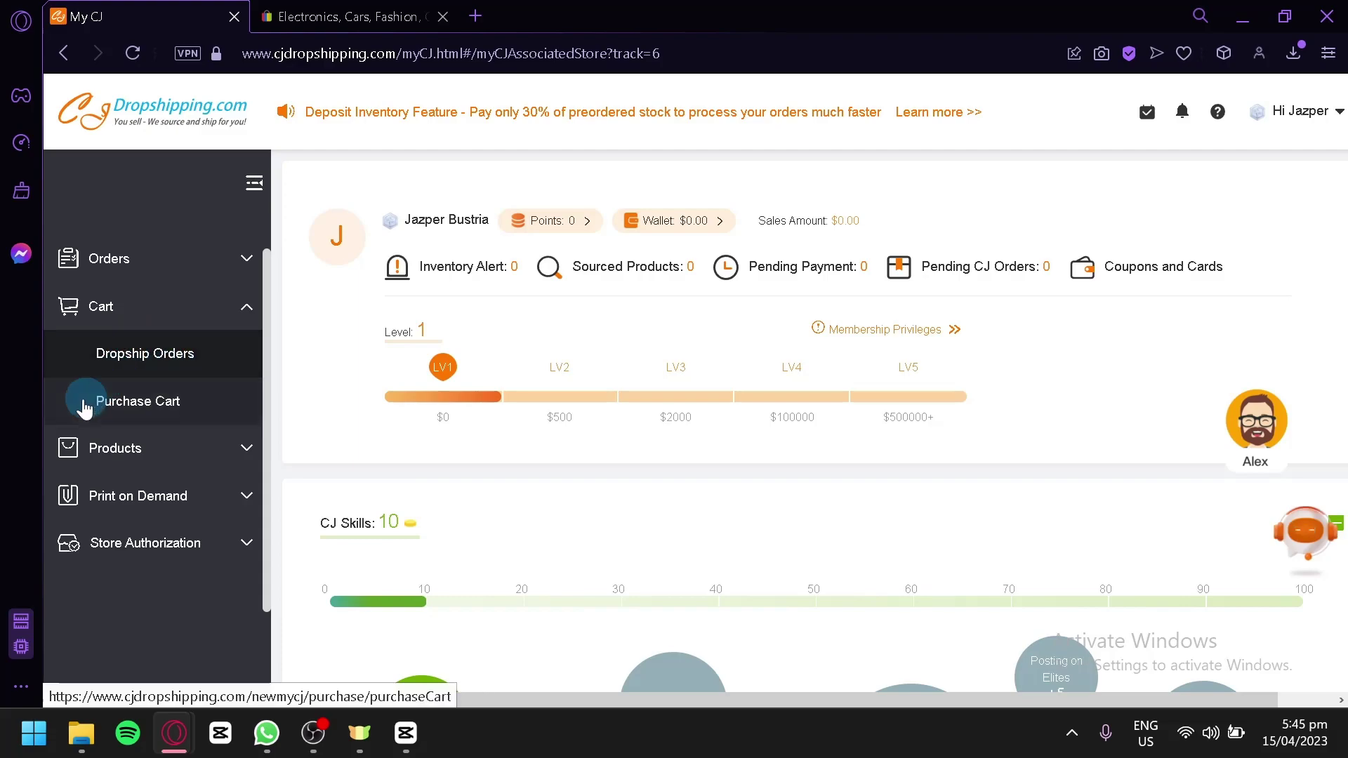
{"action": "left_click", "coordinate": [179, 449]}
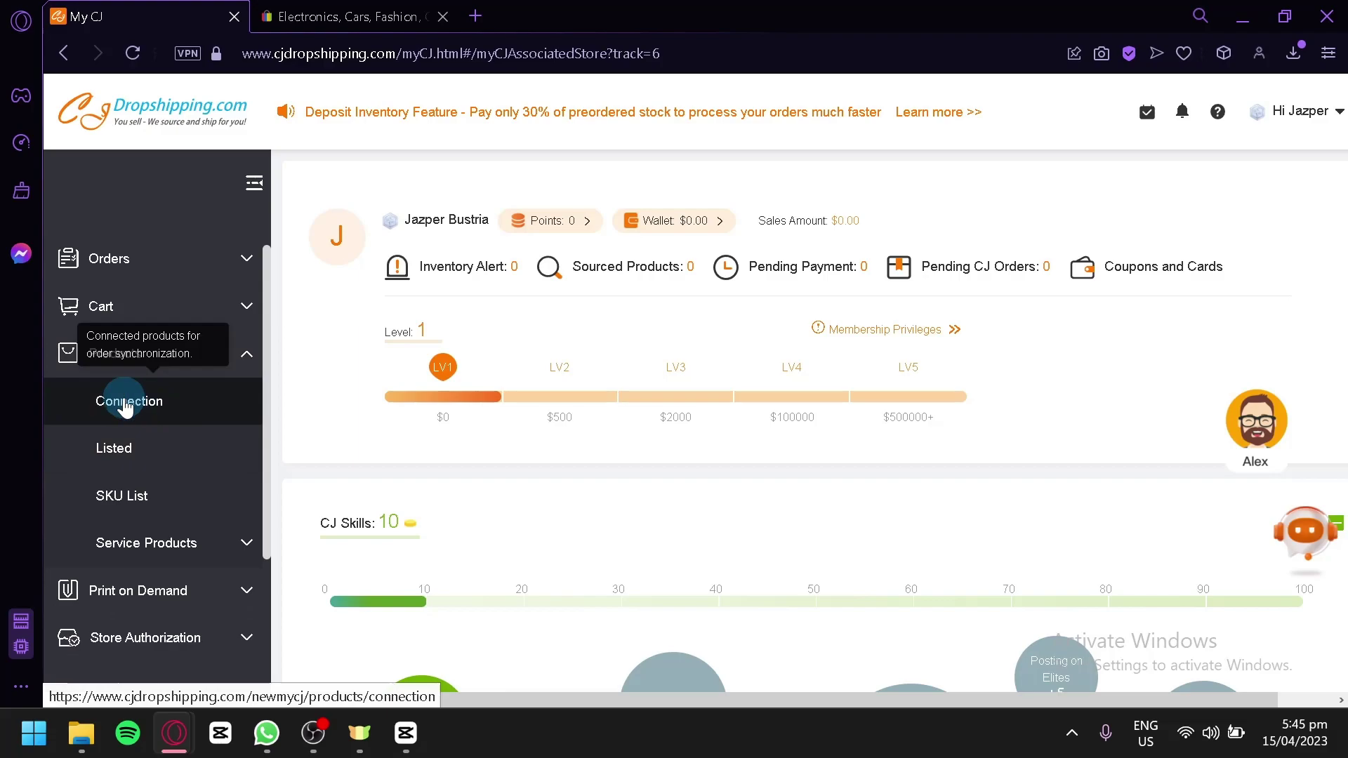
{"action": "left_click", "coordinate": [224, 547]}
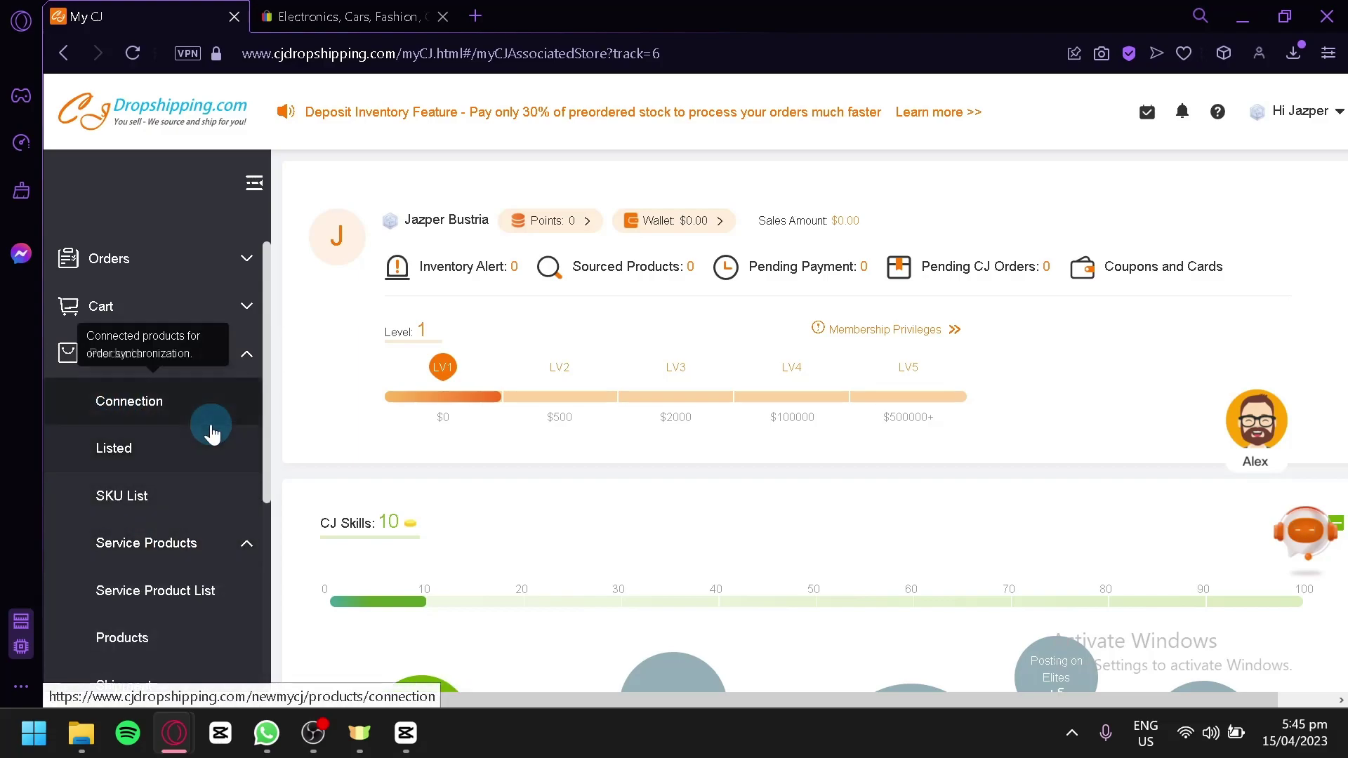
{"action": "scroll", "coordinate": [210, 427], "scroll_direction": "down", "scroll_amount": 2}
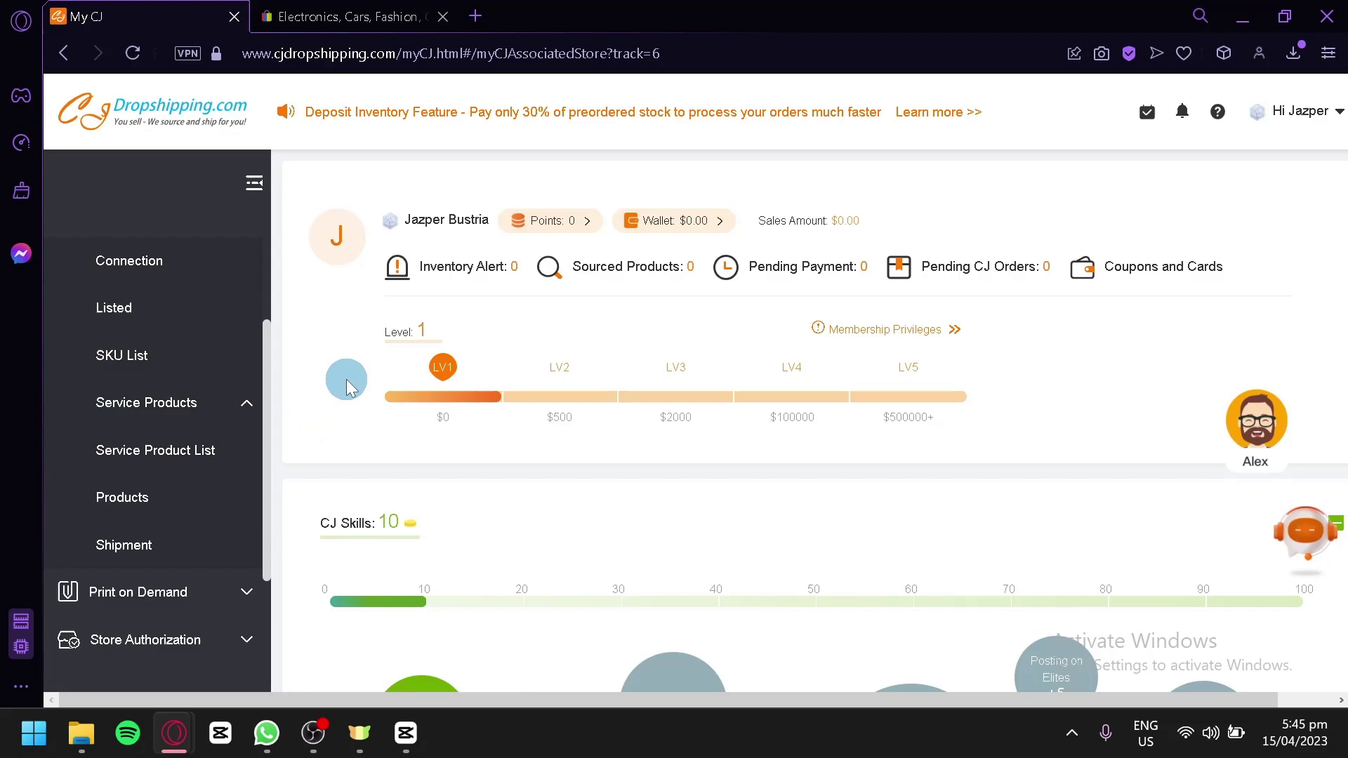
- View the Print on Demand entries and expand Store Authorization to list the supported store platforms
{"action": "left_click", "coordinate": [226, 596]}
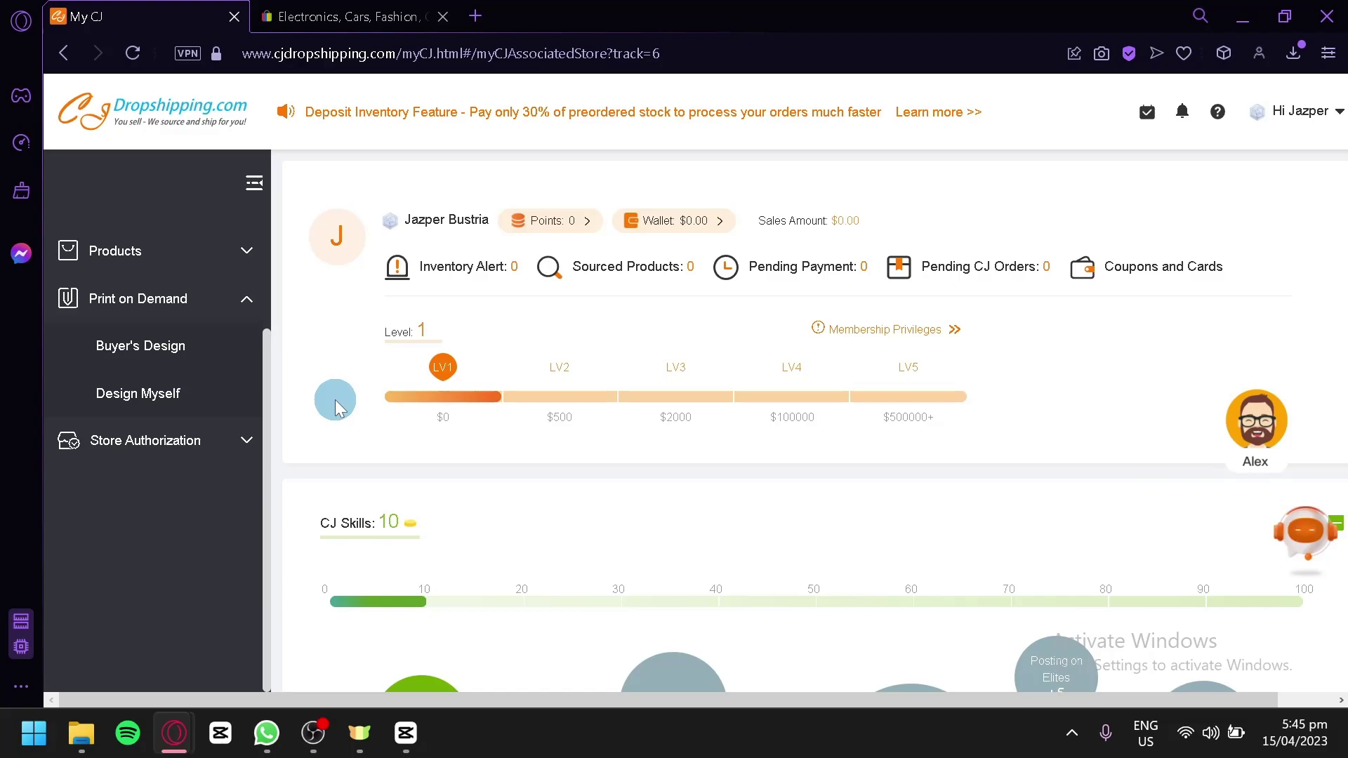
{"action": "left_click", "coordinate": [193, 463]}
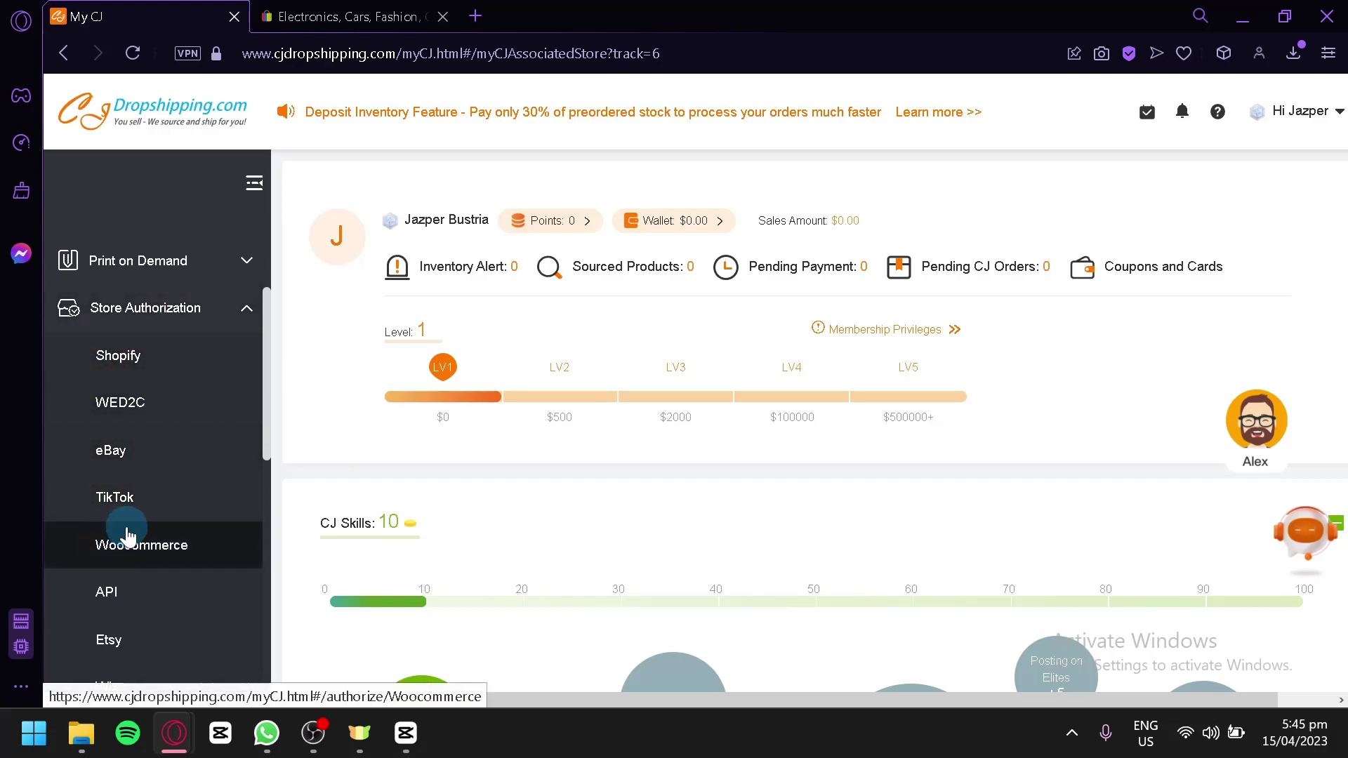
- Look through the full list of store platforms under Store Authorization, down to ShipStation
{"action": "scroll", "coordinate": [126, 537], "scroll_direction": "down", "scroll_amount": 2}
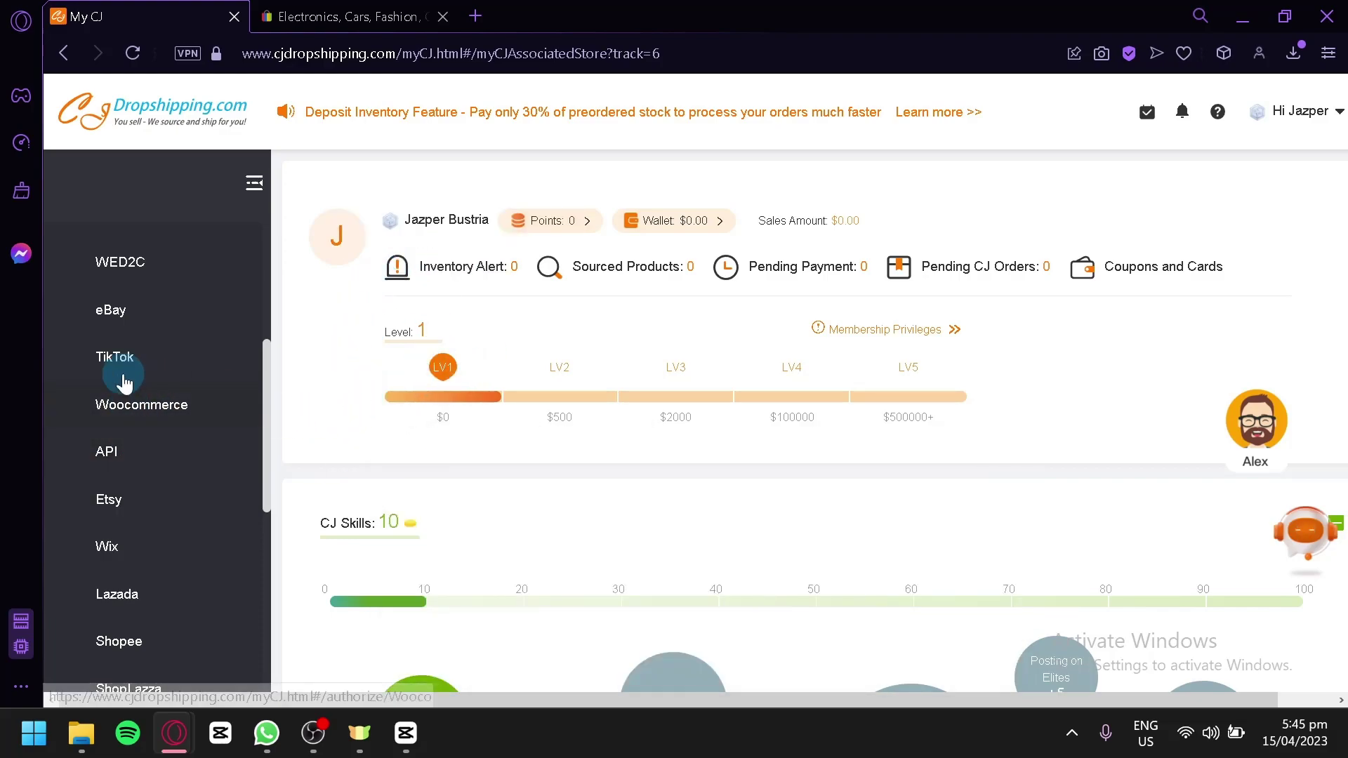
{"action": "scroll", "coordinate": [192, 424], "scroll_direction": "down", "scroll_amount": 4}
{"action": "scroll", "coordinate": [190, 439], "scroll_direction": "down", "scroll_amount": 2}
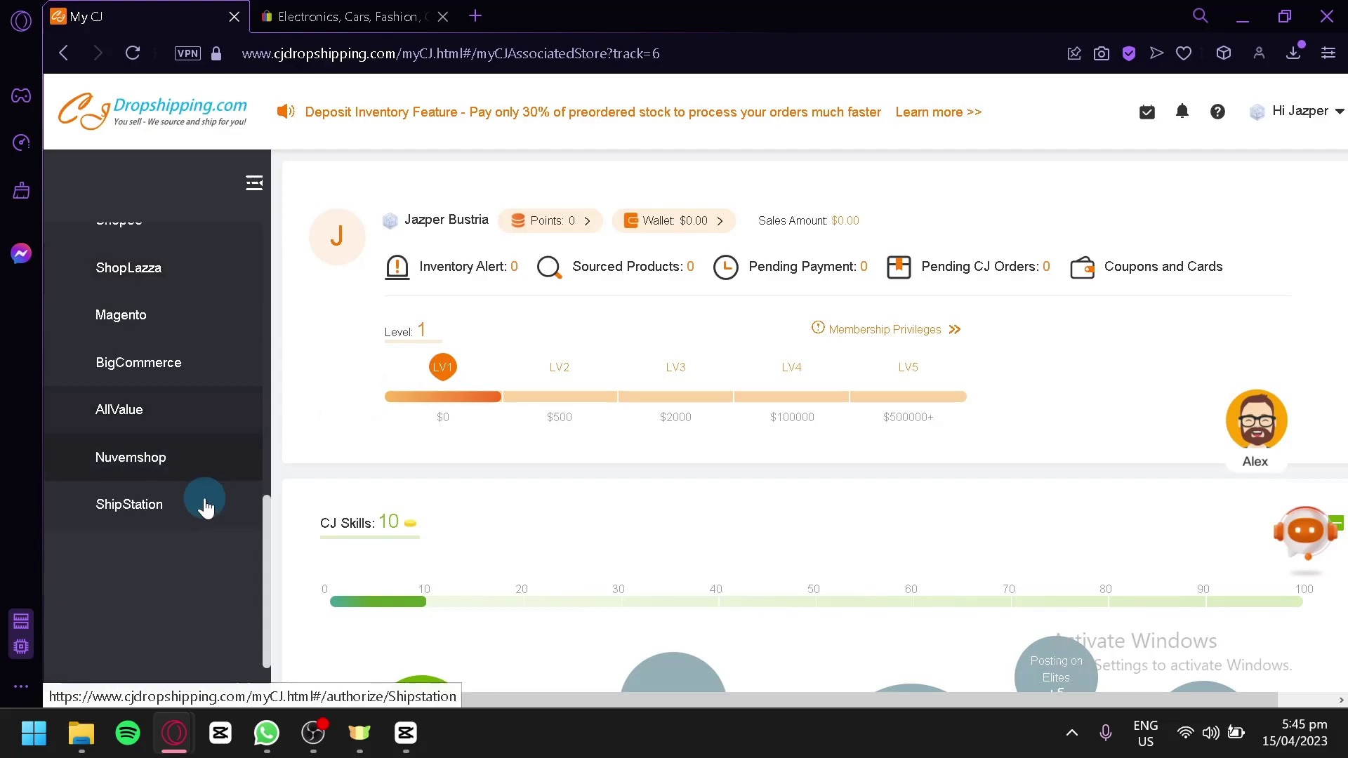
{"action": "scroll", "coordinate": [139, 547], "scroll_direction": "up", "scroll_amount": 6}
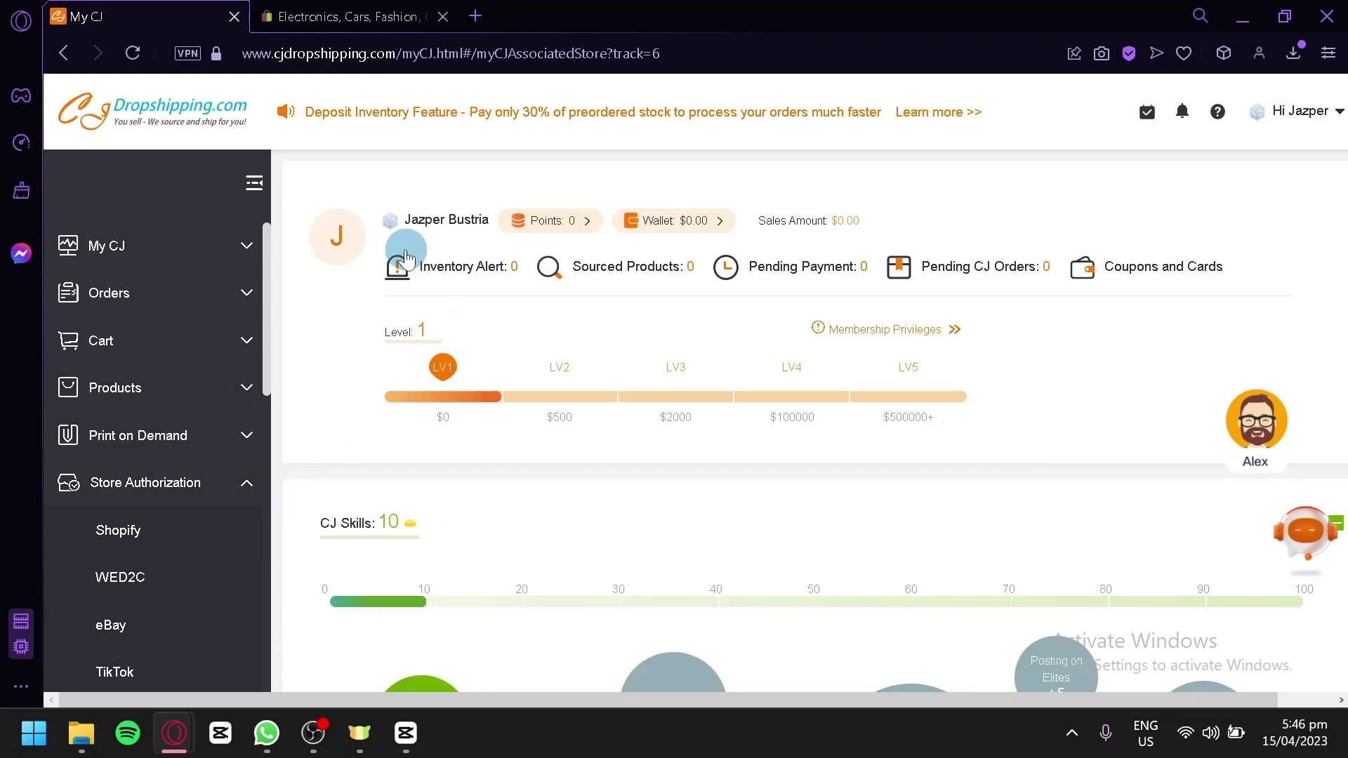
- Check the eBay site that is already open, and open CJ's eBay store authorization page to review its Store List
{"action": "left_click", "coordinate": [283, 8]}
{"action": "left_click", "coordinate": [179, 10]}
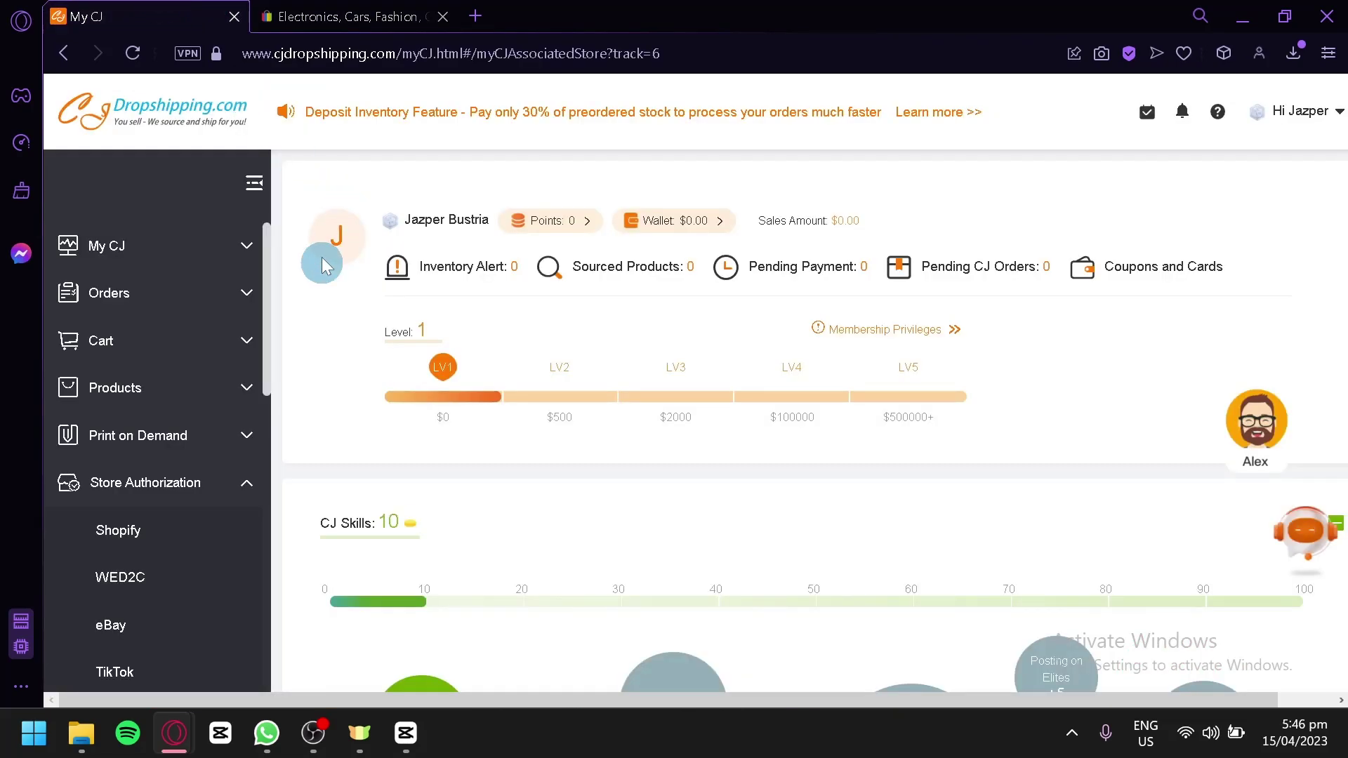
{"action": "scroll", "coordinate": [136, 478], "scroll_direction": "down", "scroll_amount": 2}
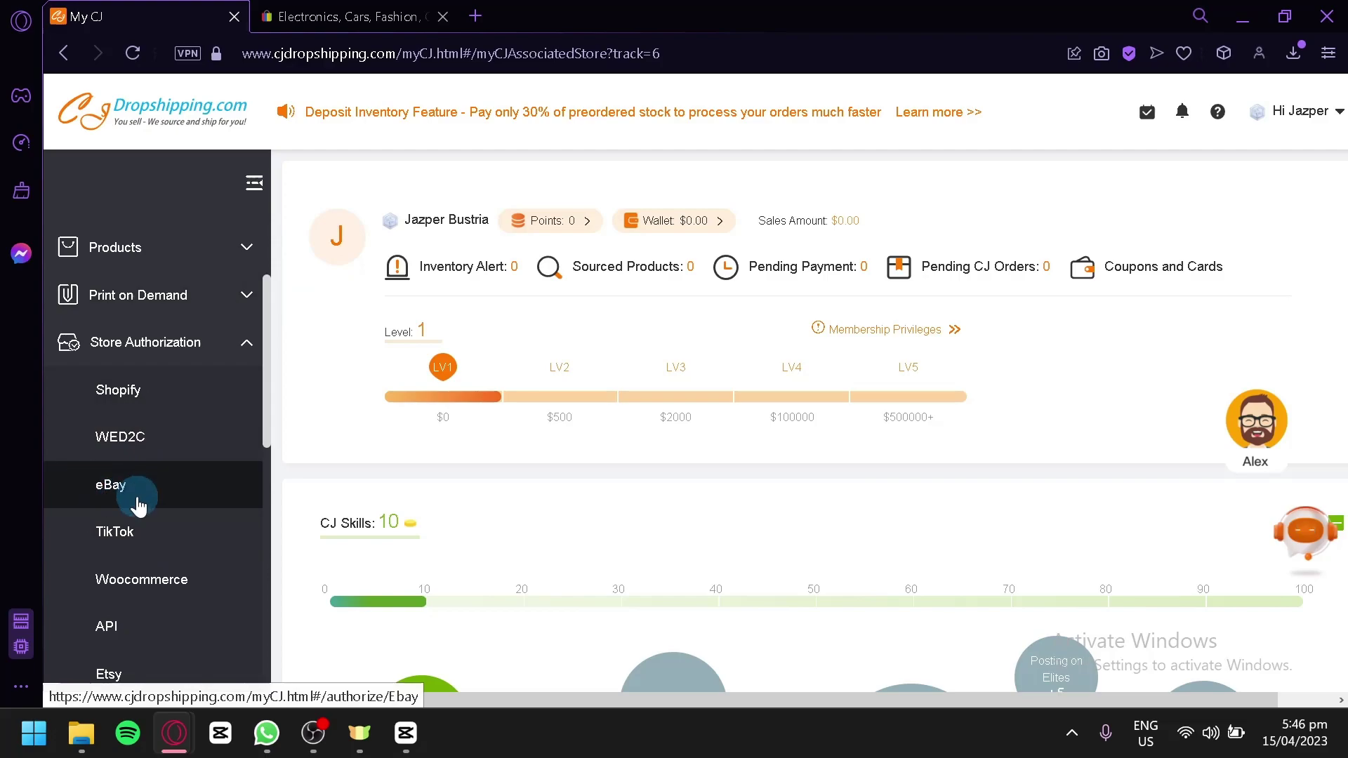
{"action": "left_click", "coordinate": [353, 21]}
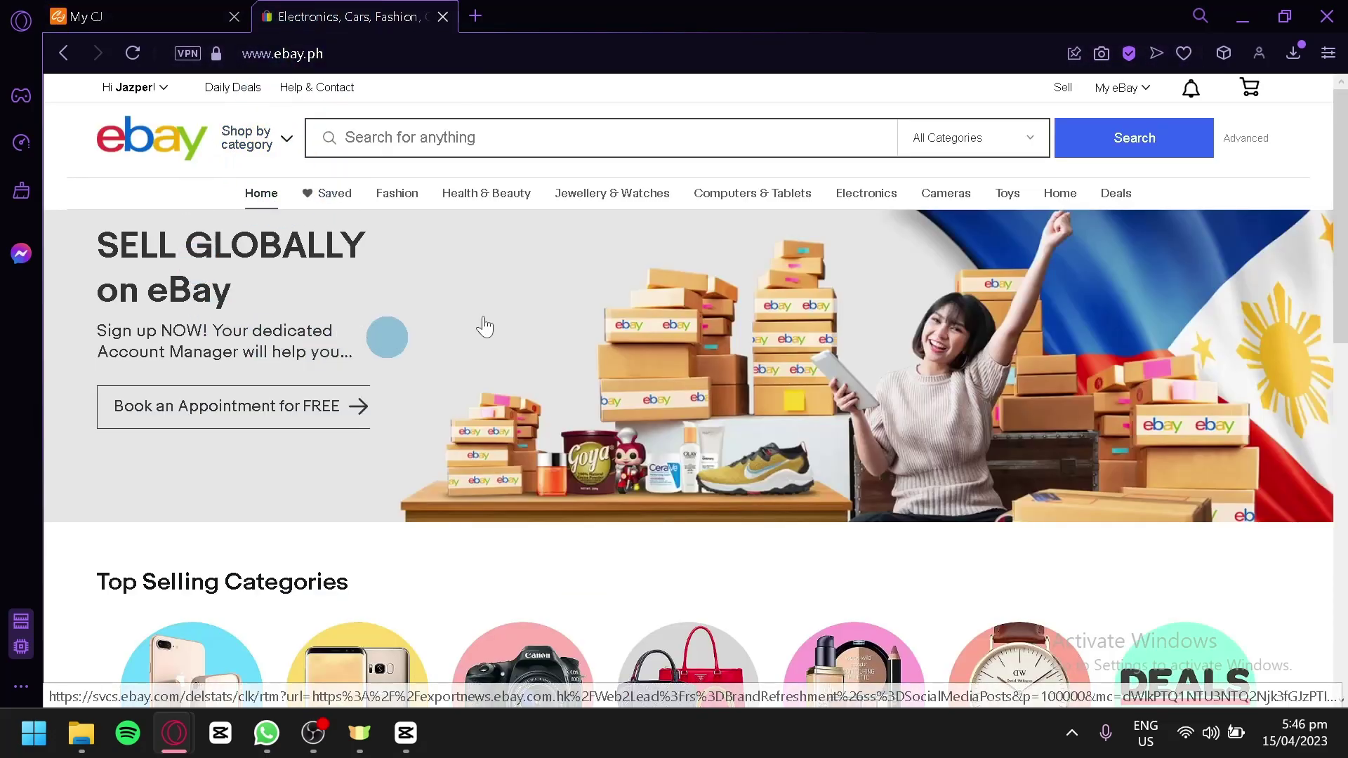
{"action": "left_click", "coordinate": [118, 11]}
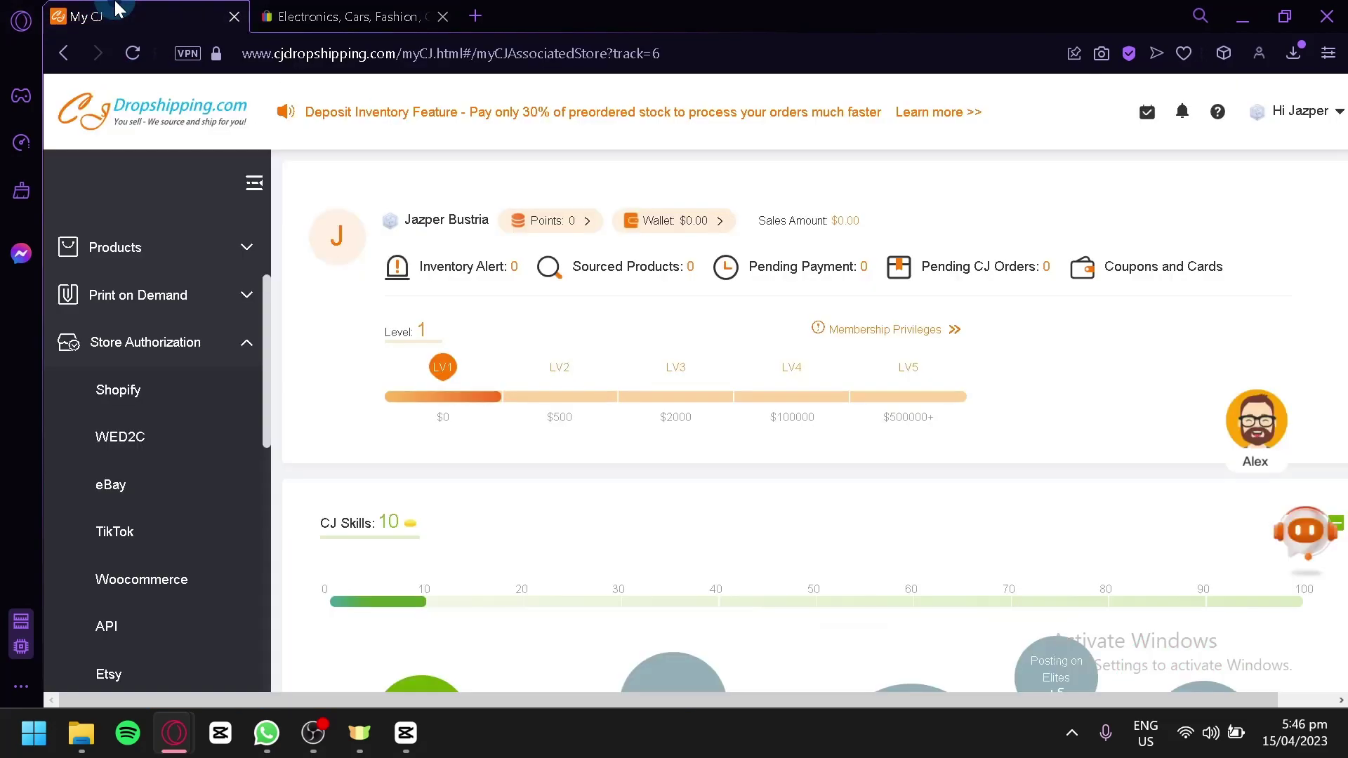
{"action": "left_click", "coordinate": [143, 483]}
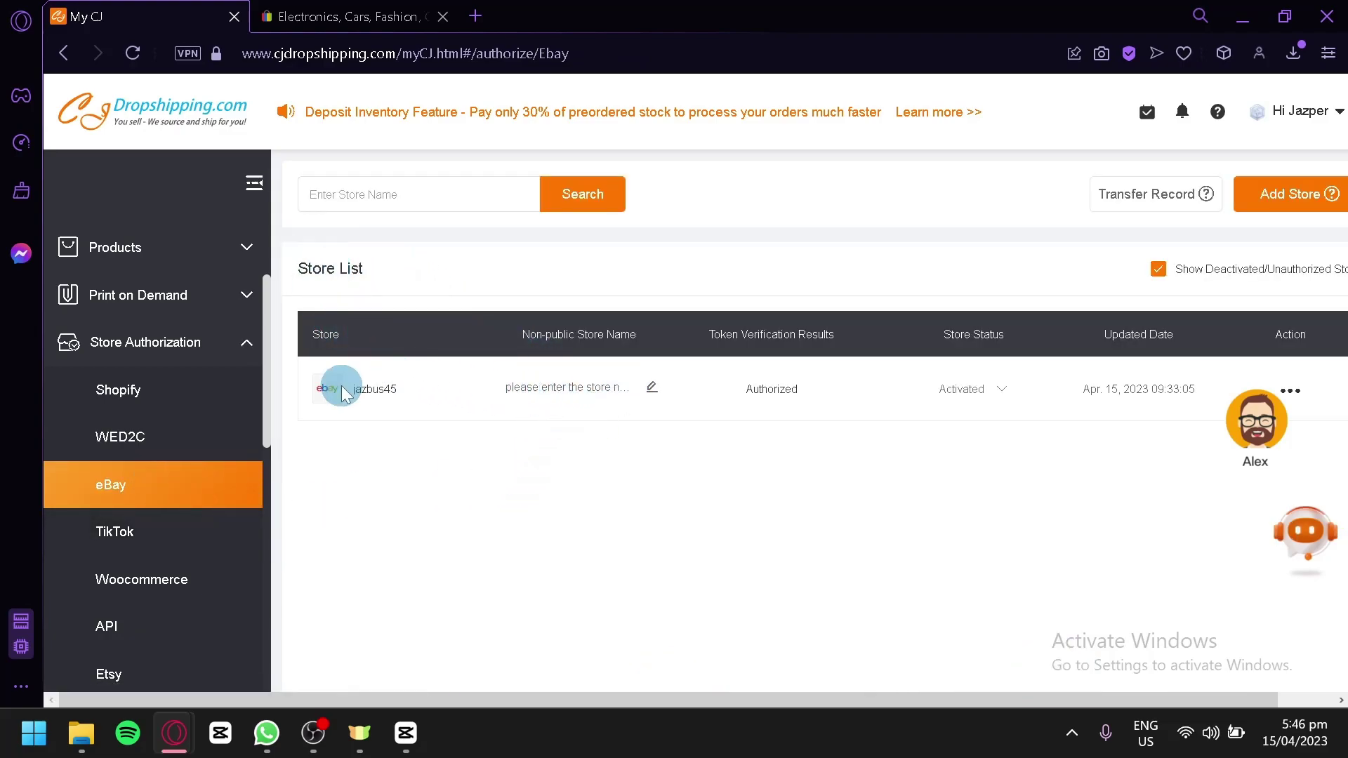
{"action": "left_click", "coordinate": [1110, 382]}
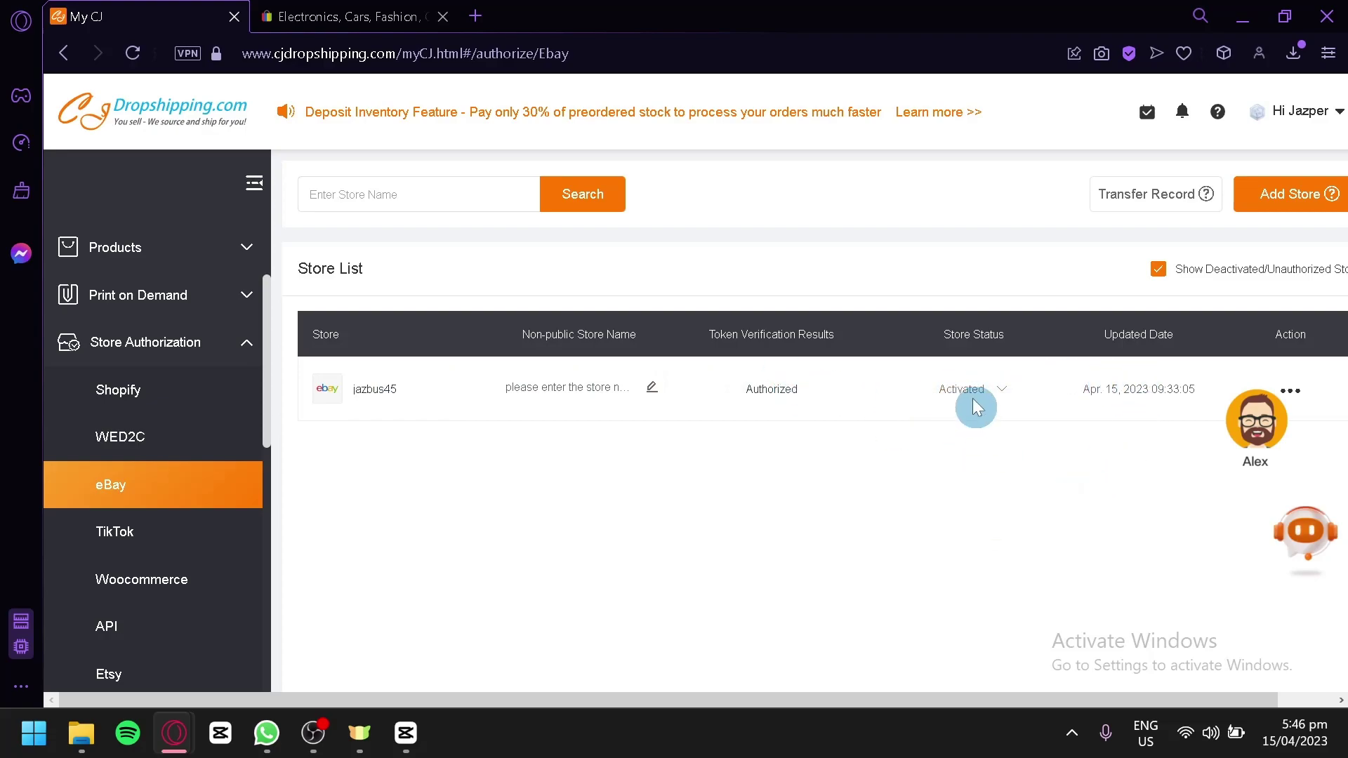
- Add an eBay store for authorization, check the signed-in eBay account, and dismiss the assistant's dialog
{"action": "left_click", "coordinate": [1287, 203]}
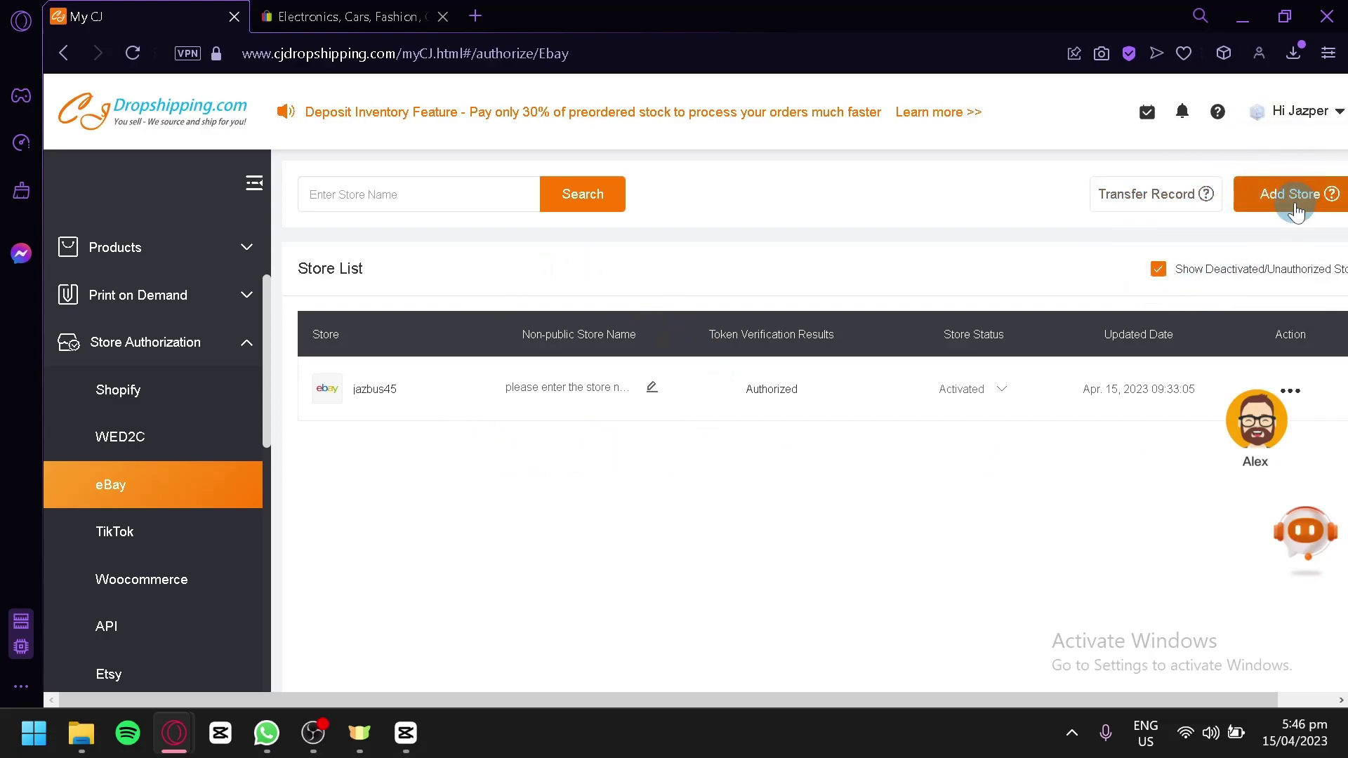
{"action": "left_click", "coordinate": [309, 13]}
{"action": "mouse_move", "coordinate": [133, 87]}
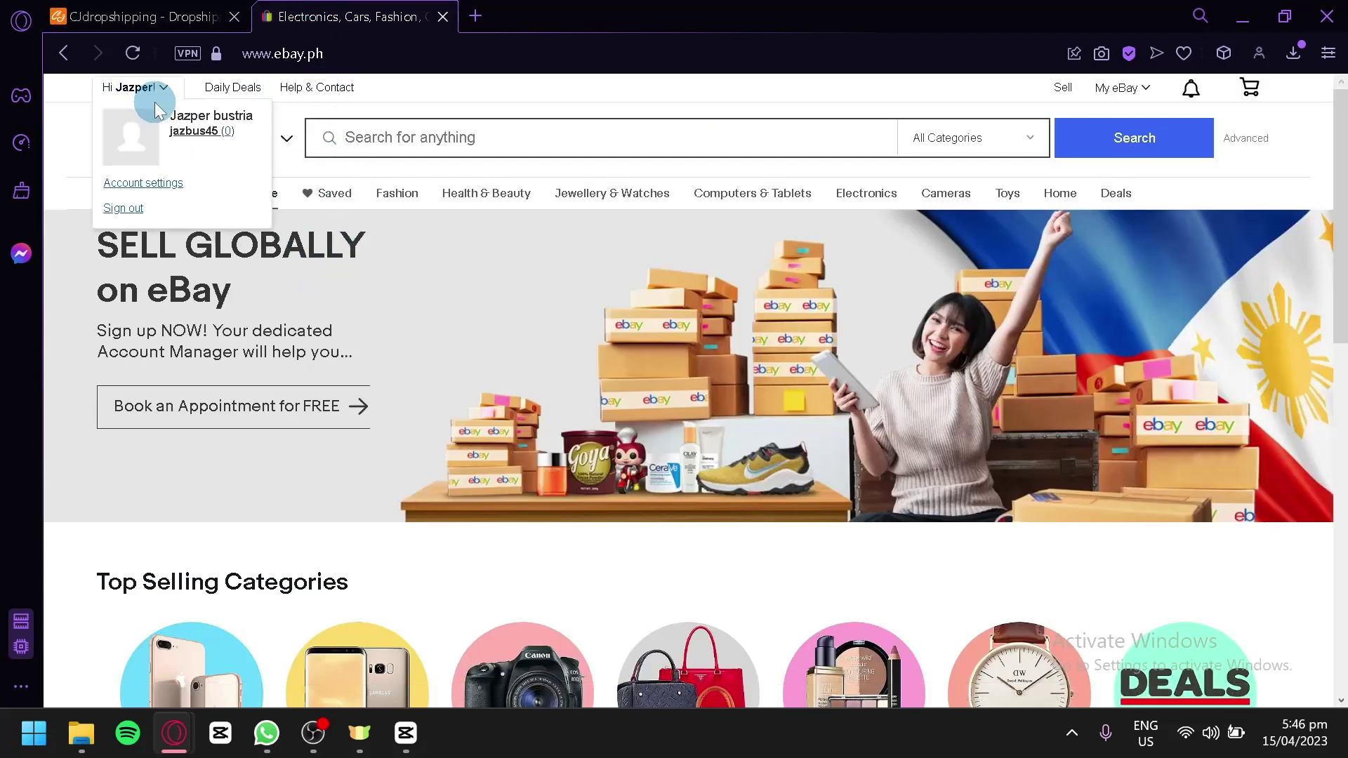
{"action": "left_click", "coordinate": [226, 12]}
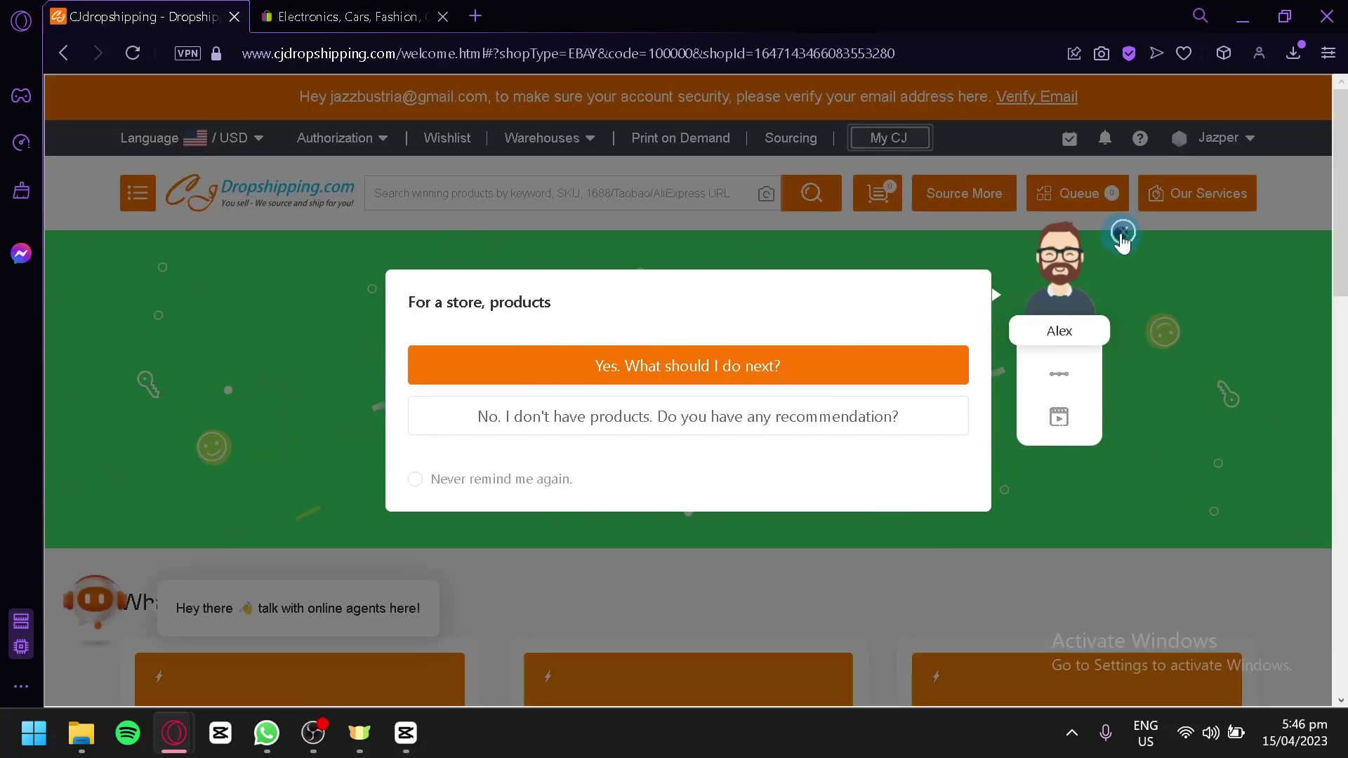
{"action": "left_click", "coordinate": [1119, 230]}
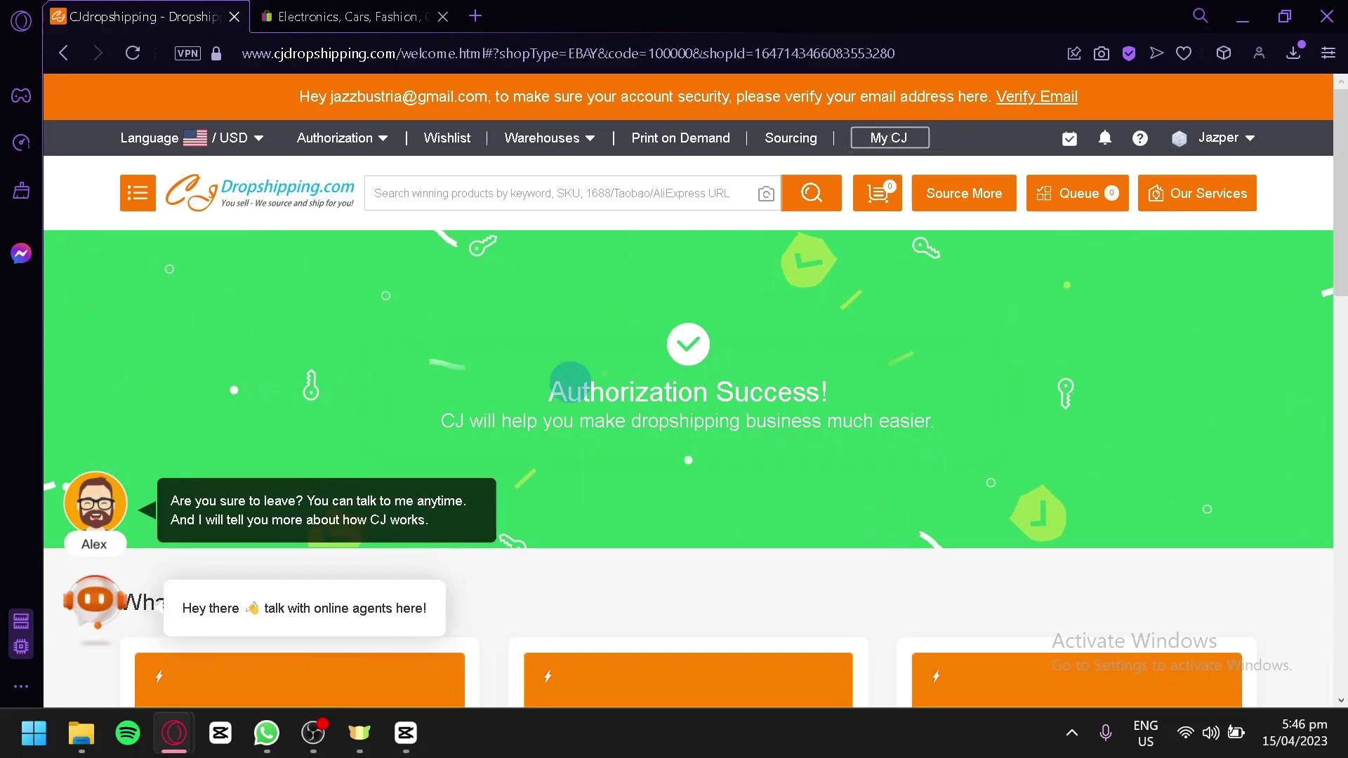
{"action": "left_click", "coordinate": [405, 365]}
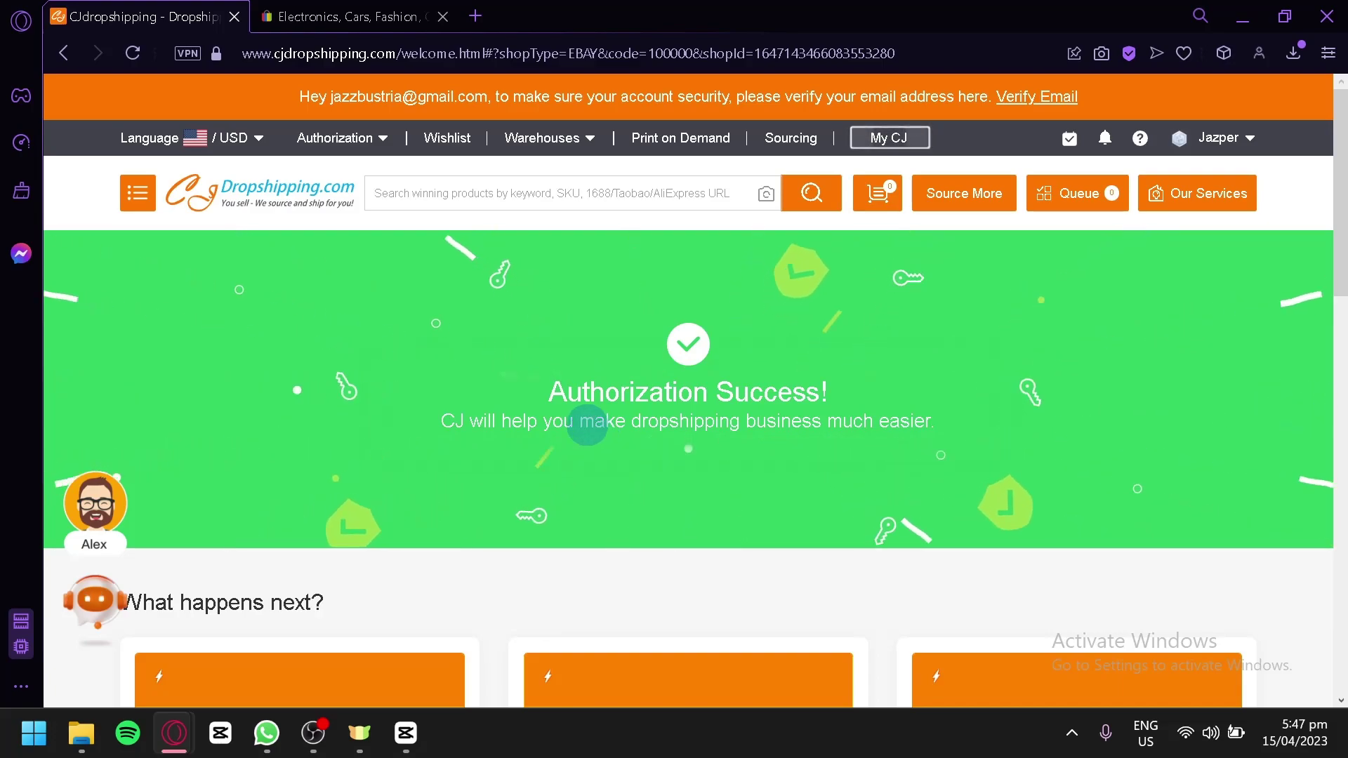
- Open the CJdropshipping home page and dismiss the assistant's welcome dialog
{"action": "left_click", "coordinate": [300, 188]}
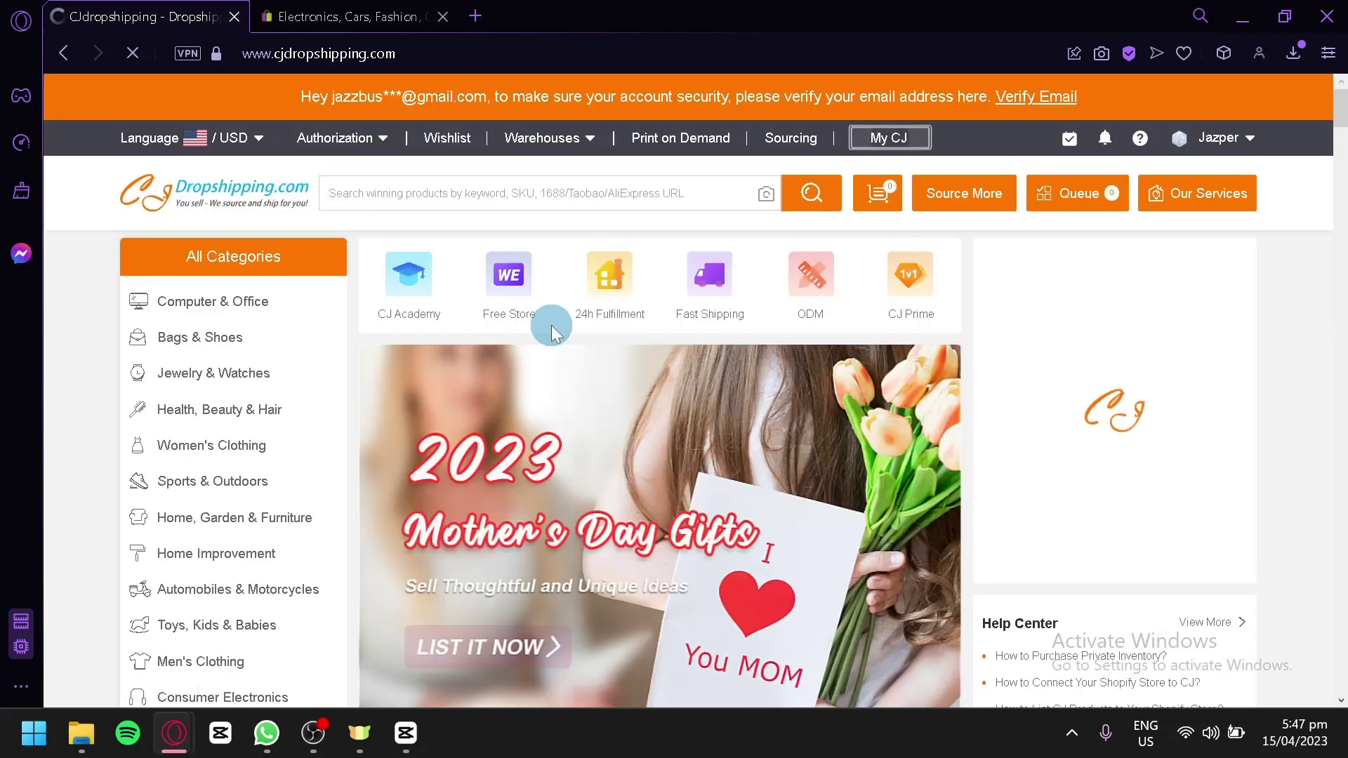
{"action": "scroll", "coordinate": [545, 323], "scroll_direction": "down", "scroll_amount": 2}
{"action": "scroll", "coordinate": [538, 321], "scroll_direction": "down", "scroll_amount": 5}
{"action": "left_click", "coordinate": [1122, 229]}
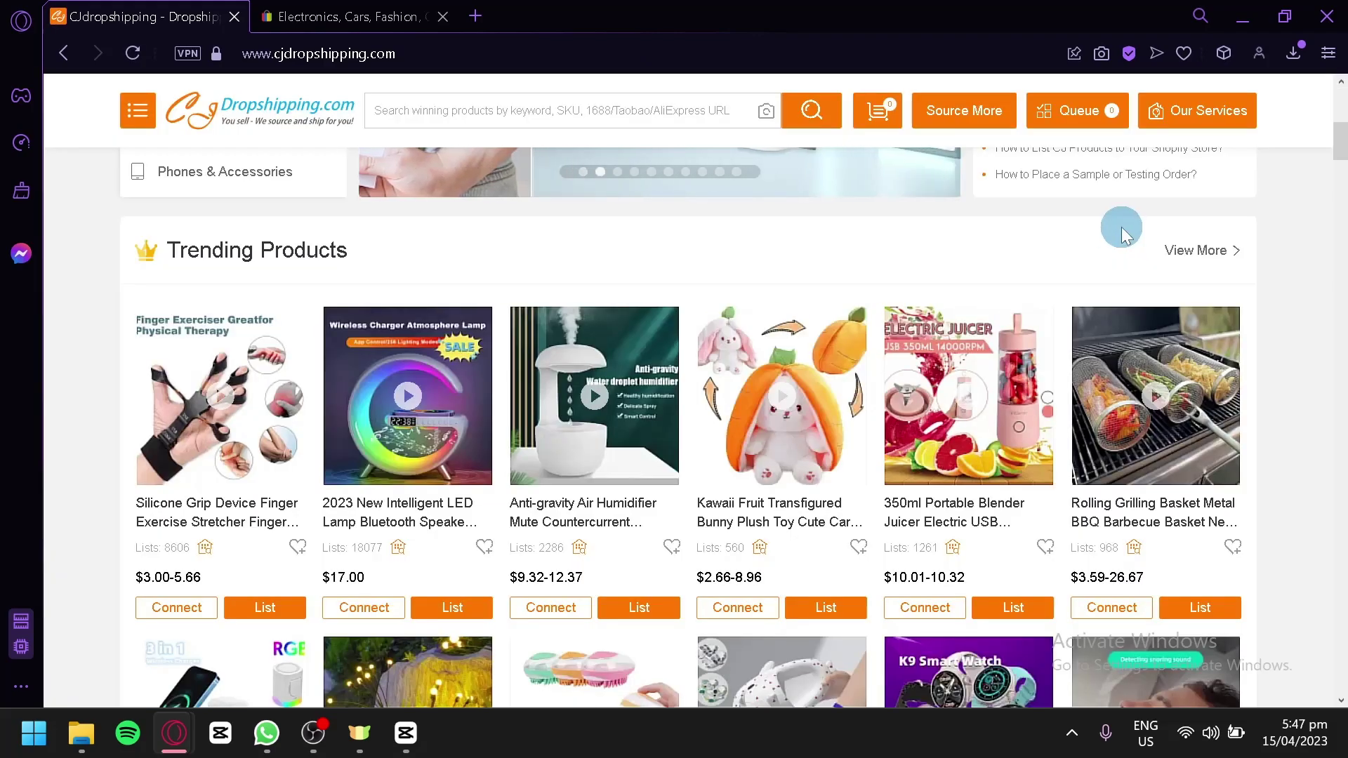
{"action": "scroll", "coordinate": [1006, 309], "scroll_direction": "down", "scroll_amount": 4}
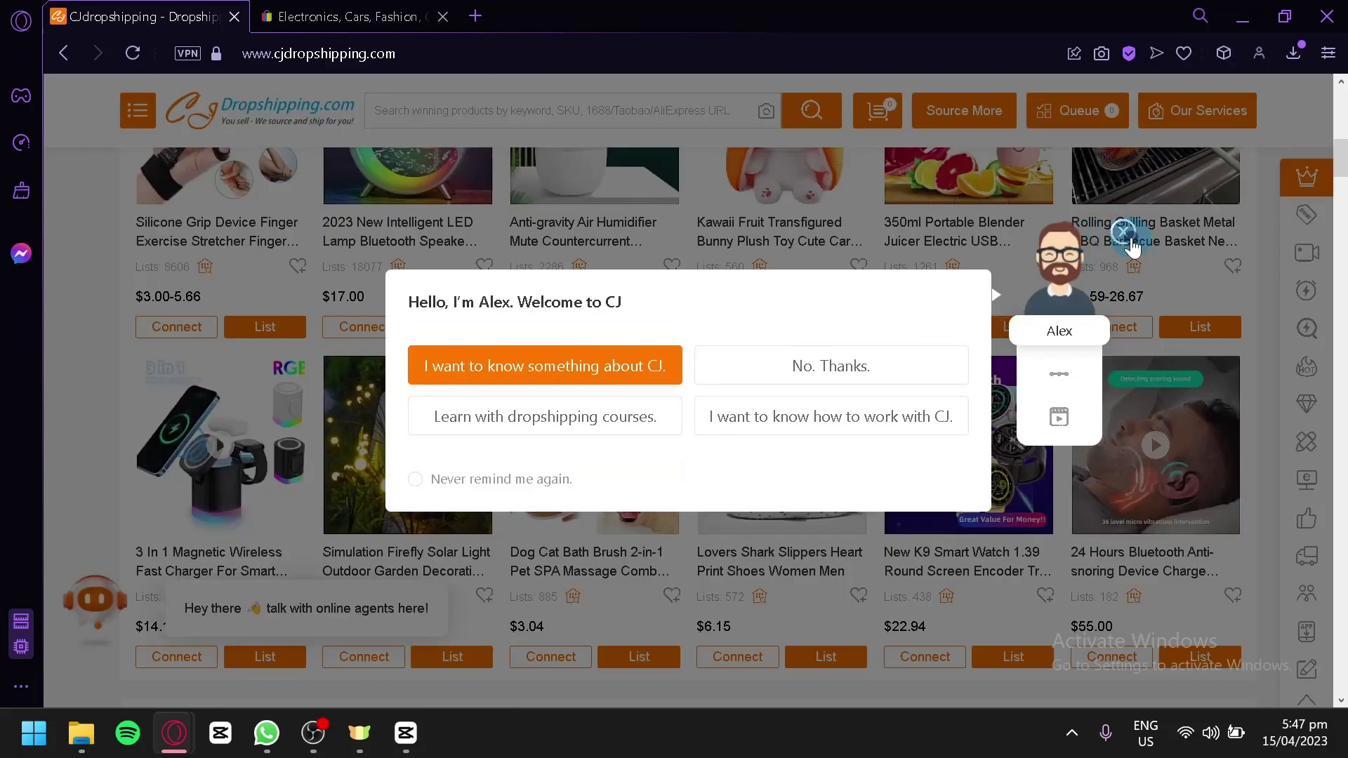
{"action": "left_click", "coordinate": [1129, 242]}
- Look over the home page's service shortcuts, promotional banners, category list and delivery time table
{"action": "scroll", "coordinate": [958, 320], "scroll_direction": "up", "scroll_amount": 8}
{"action": "scroll", "coordinate": [716, 393], "scroll_direction": "down", "scroll_amount": 4}
{"action": "scroll", "coordinate": [716, 393], "scroll_direction": "up", "scroll_amount": 6}
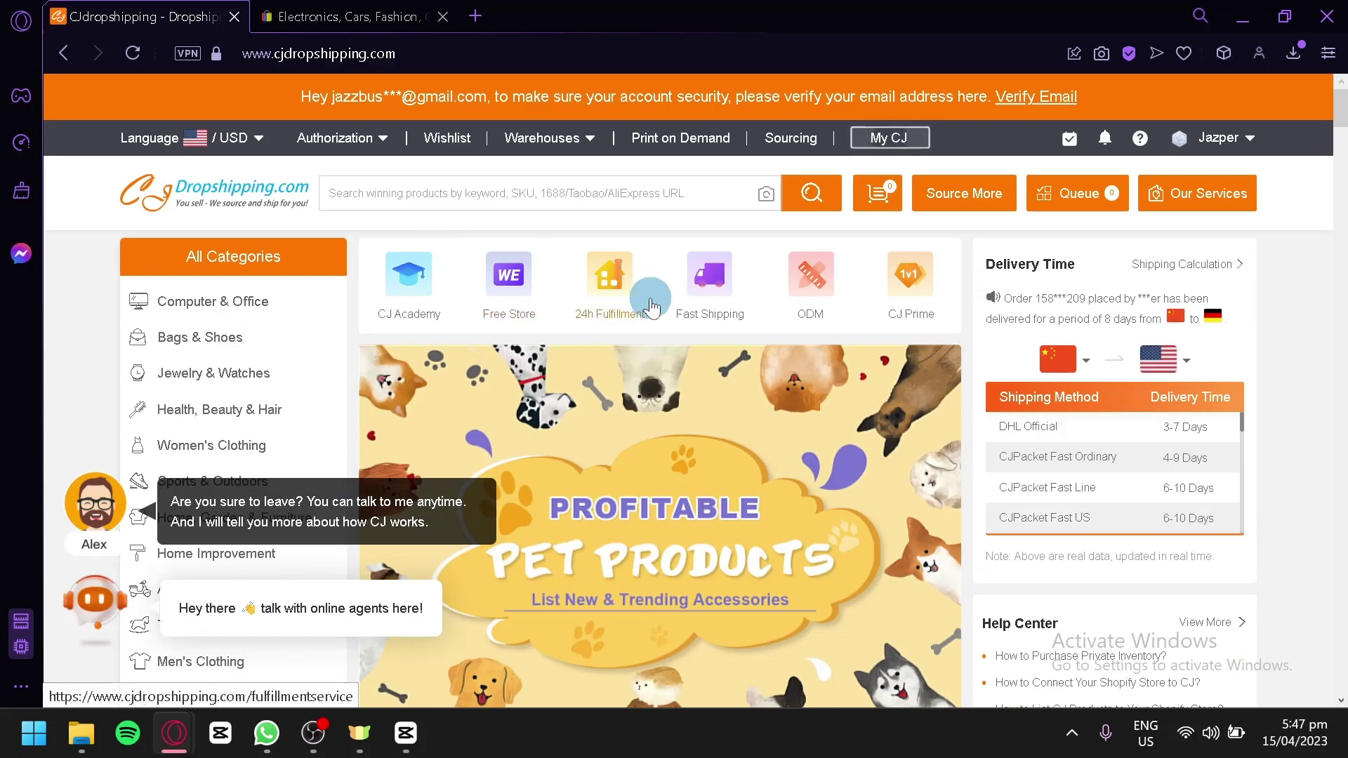
{"action": "scroll", "coordinate": [646, 295], "scroll_direction": "down", "scroll_amount": 2}
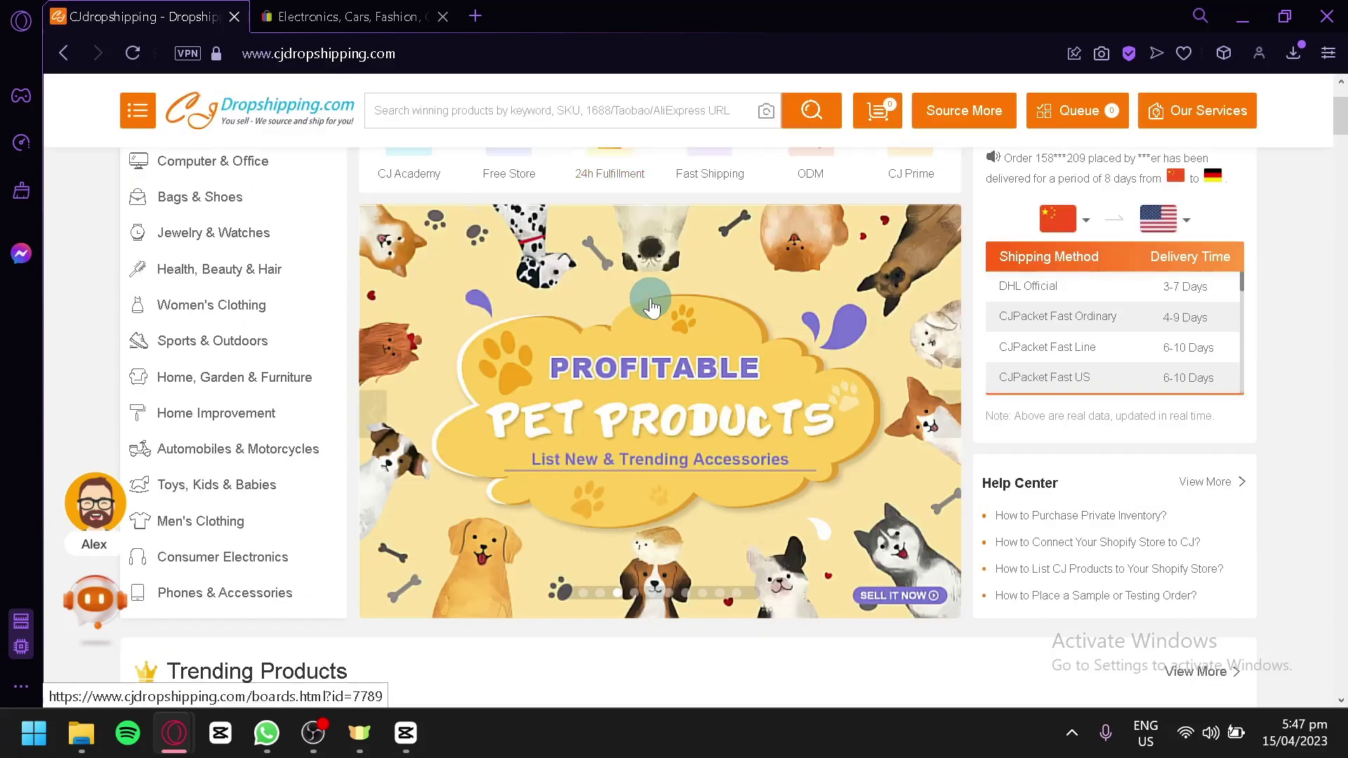
{"action": "scroll", "coordinate": [231, 258], "scroll_direction": "up", "scroll_amount": 2}
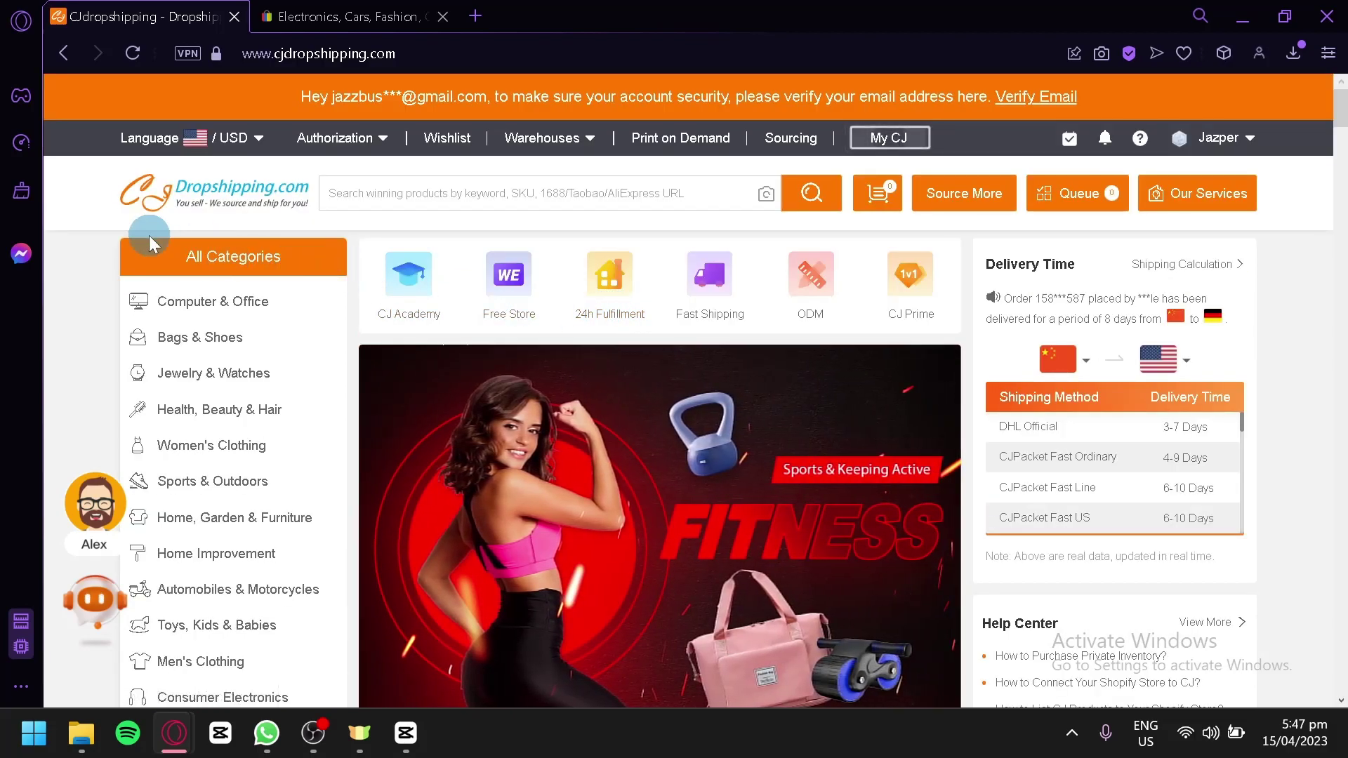
{"action": "scroll", "coordinate": [241, 257], "scroll_direction": "down", "scroll_amount": 2}
{"action": "scroll", "coordinate": [374, 202], "scroll_direction": "up", "scroll_amount": 2}
- Preview the subcategories of several product categories and open the Consumer Electronics category
{"action": "mouse_move", "coordinate": [194, 292]}
{"action": "scroll", "coordinate": [66, 259], "scroll_direction": "down", "scroll_amount": 2}
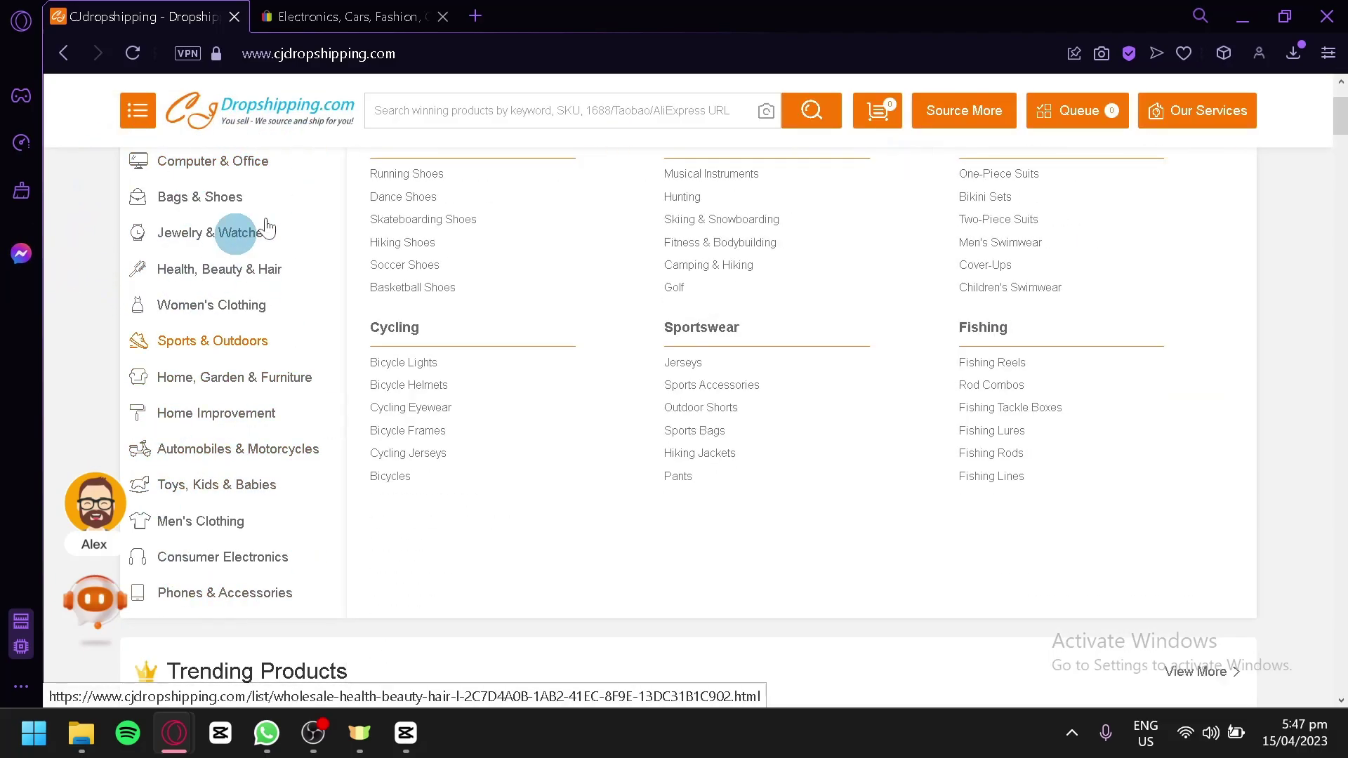
{"action": "mouse_move", "coordinate": [339, 241]}
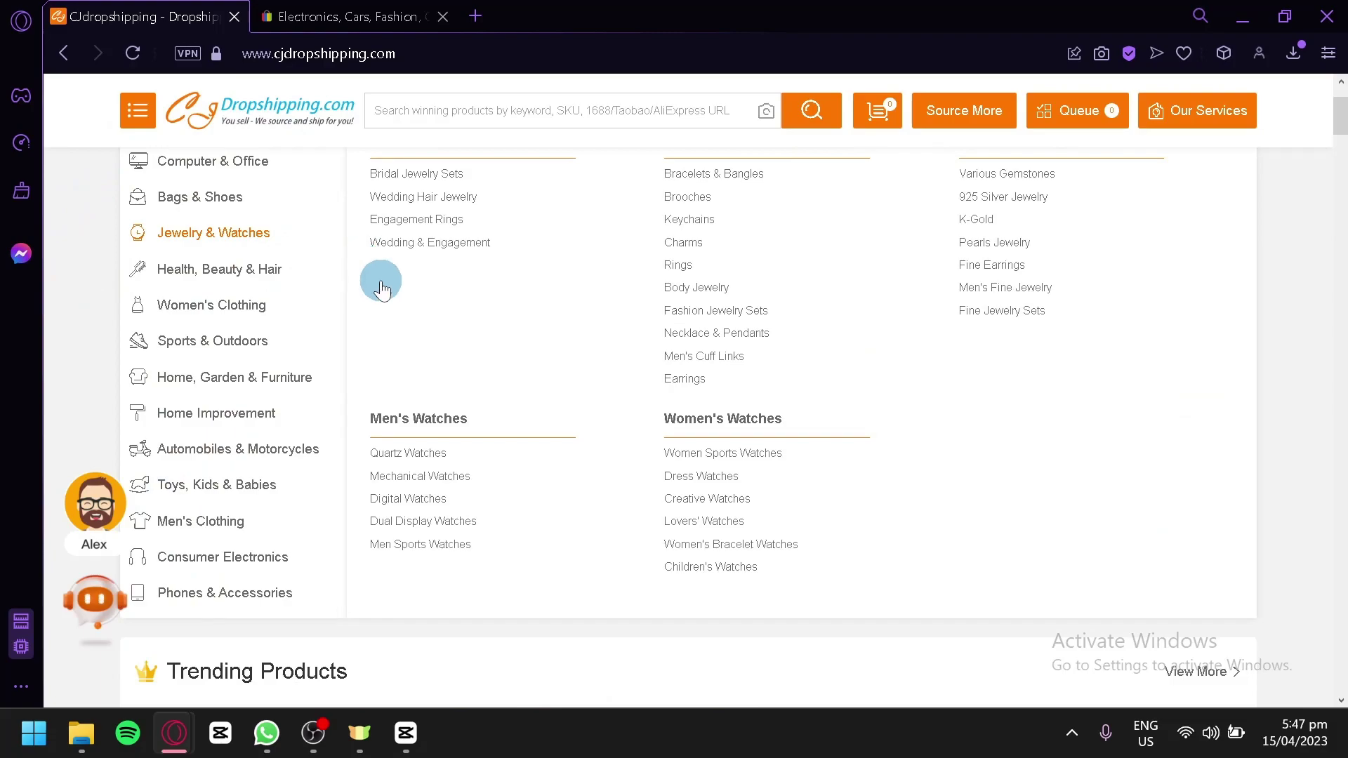
{"action": "mouse_move", "coordinate": [234, 484]}
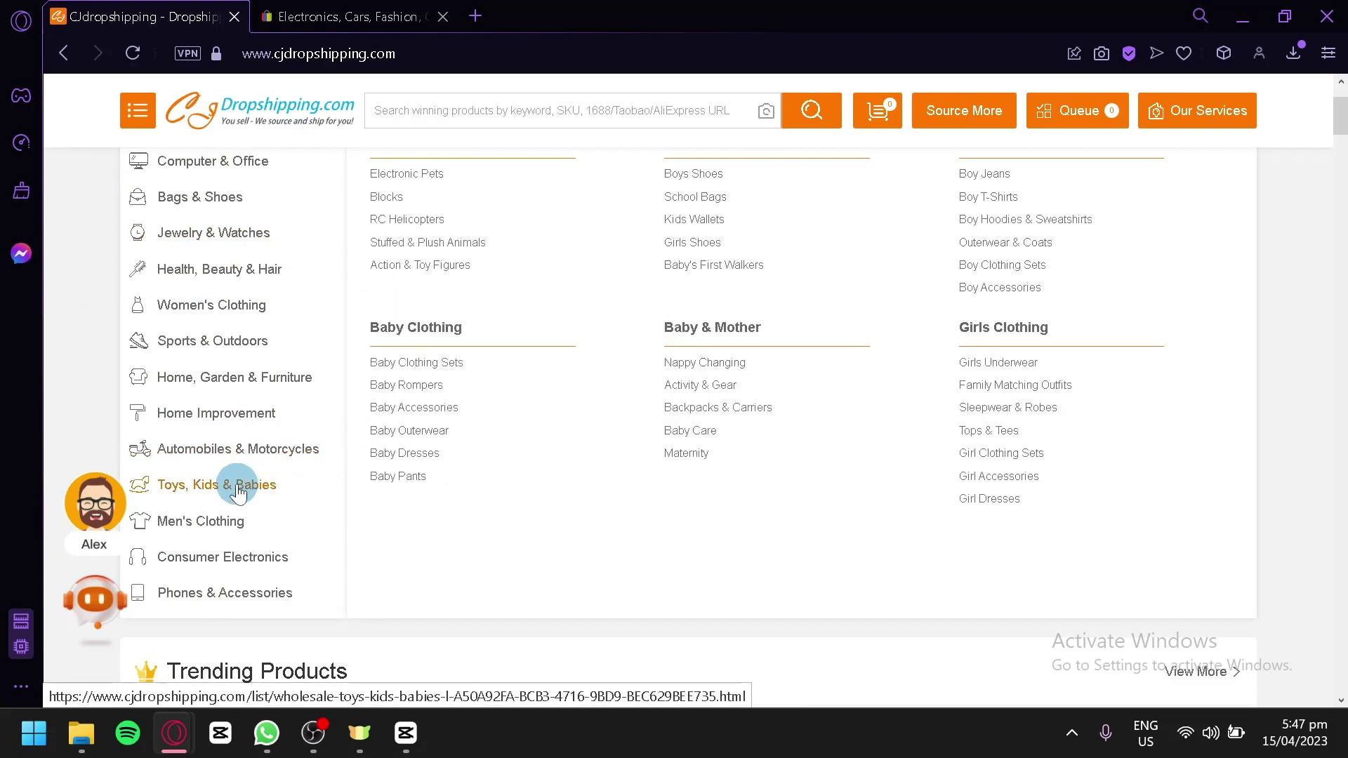
{"action": "mouse_move", "coordinate": [234, 554]}
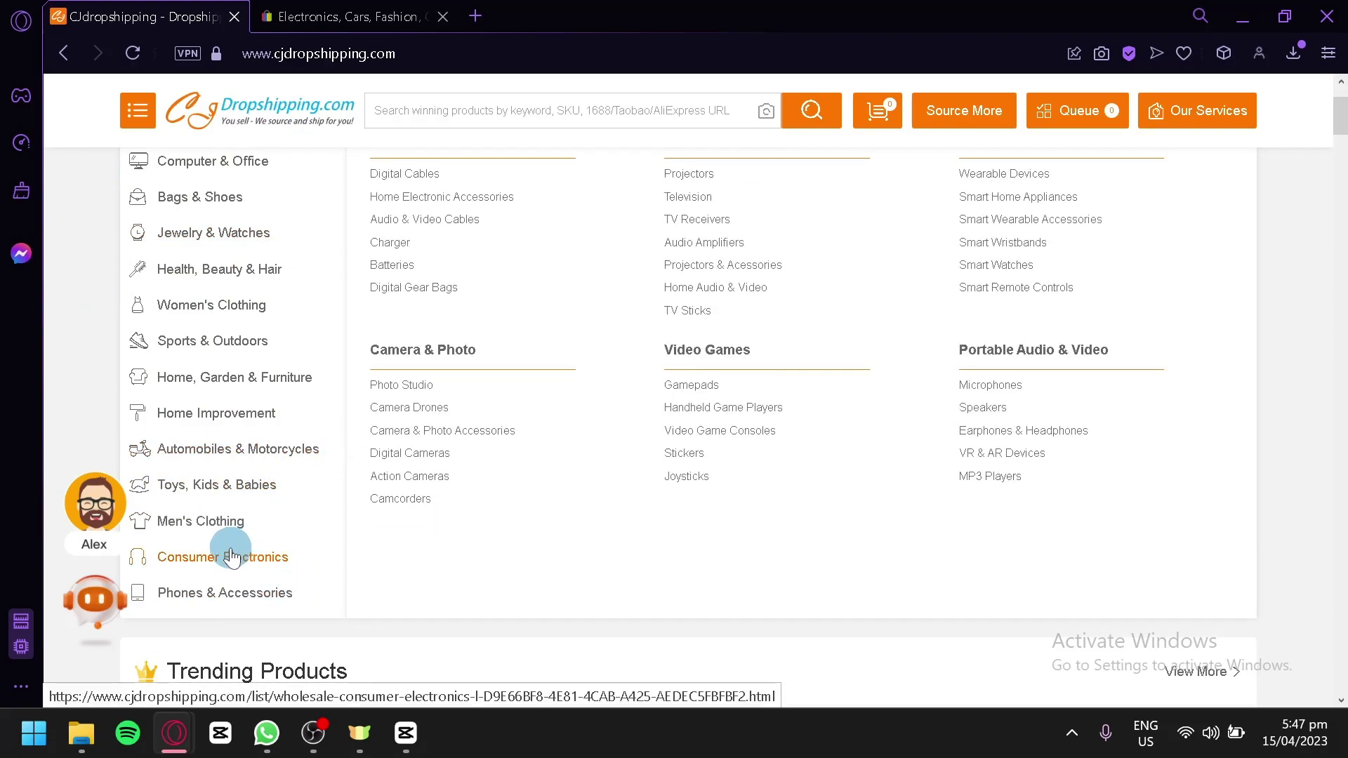
{"action": "left_click", "coordinate": [242, 558]}
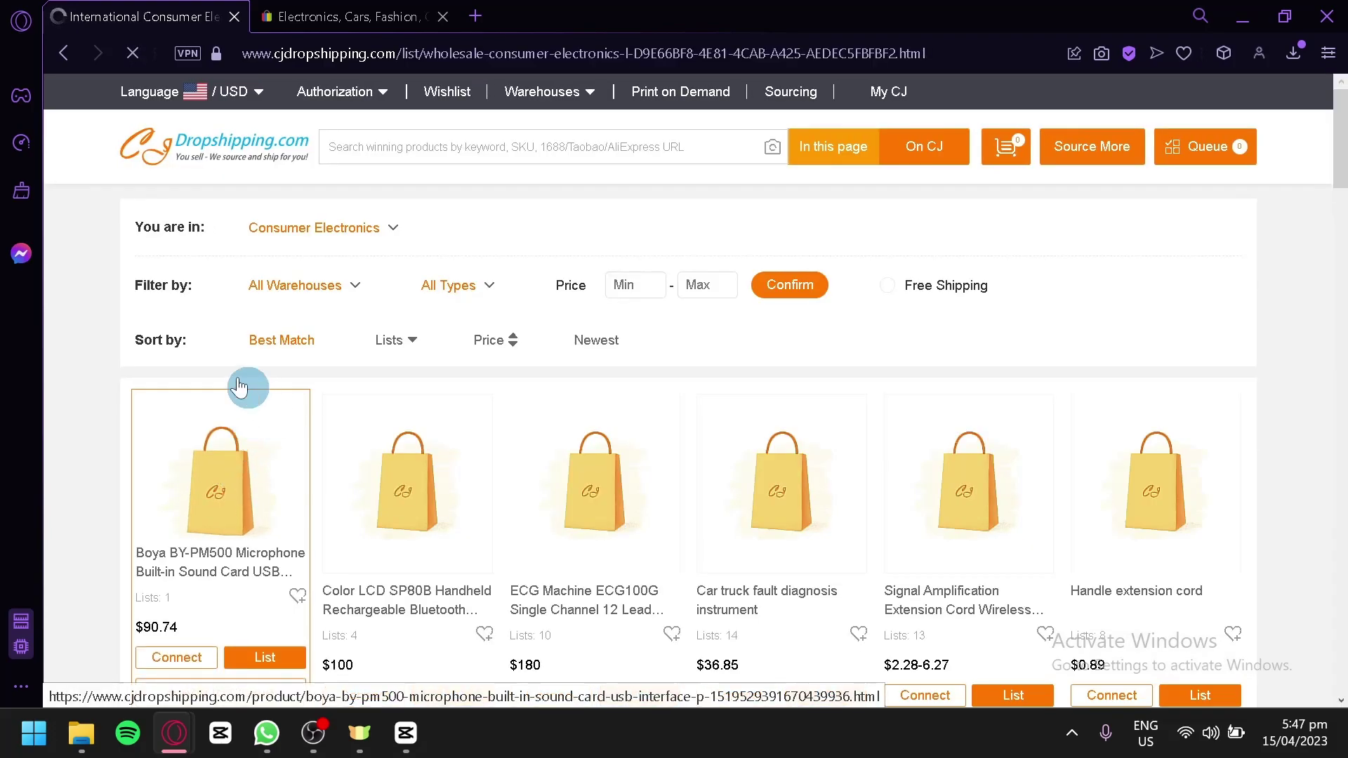
- Browse the Consumer Electronics listings and open the Small Semicircle Three-bead Watch Strap product page
{"action": "scroll", "coordinate": [208, 360], "scroll_direction": "down", "scroll_amount": 2}
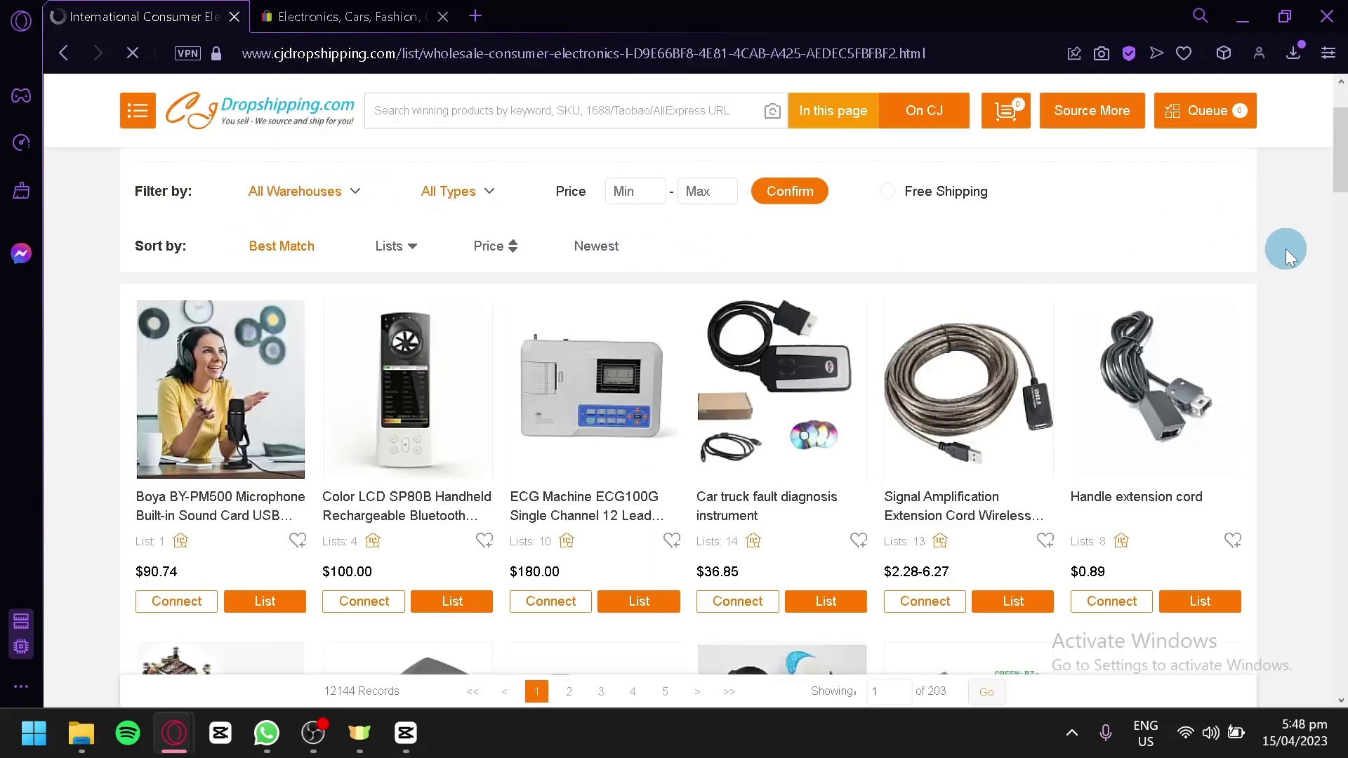
{"action": "scroll", "coordinate": [1285, 254], "scroll_direction": "down", "scroll_amount": 2}
{"action": "scroll", "coordinate": [1286, 253], "scroll_direction": "down", "scroll_amount": 4}
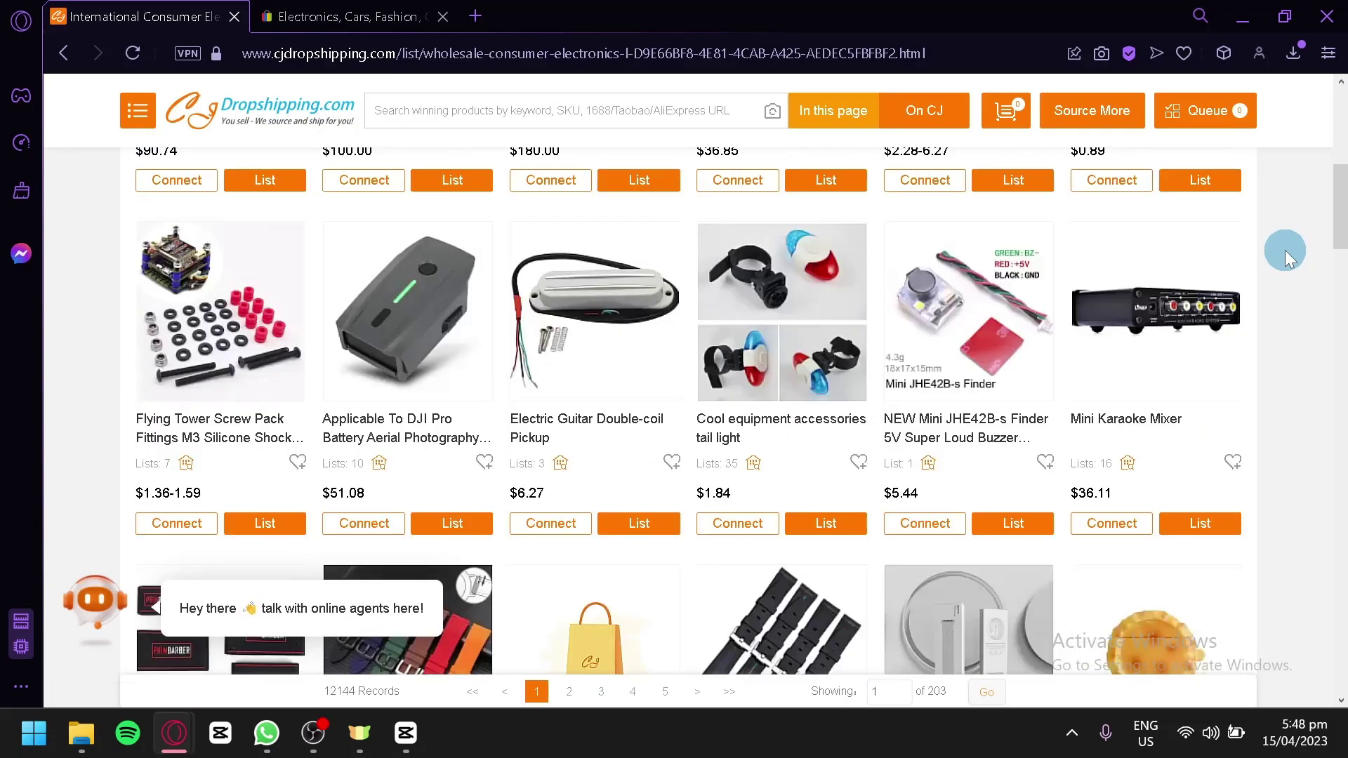
{"action": "scroll", "coordinate": [1279, 250], "scroll_direction": "down", "scroll_amount": 4}
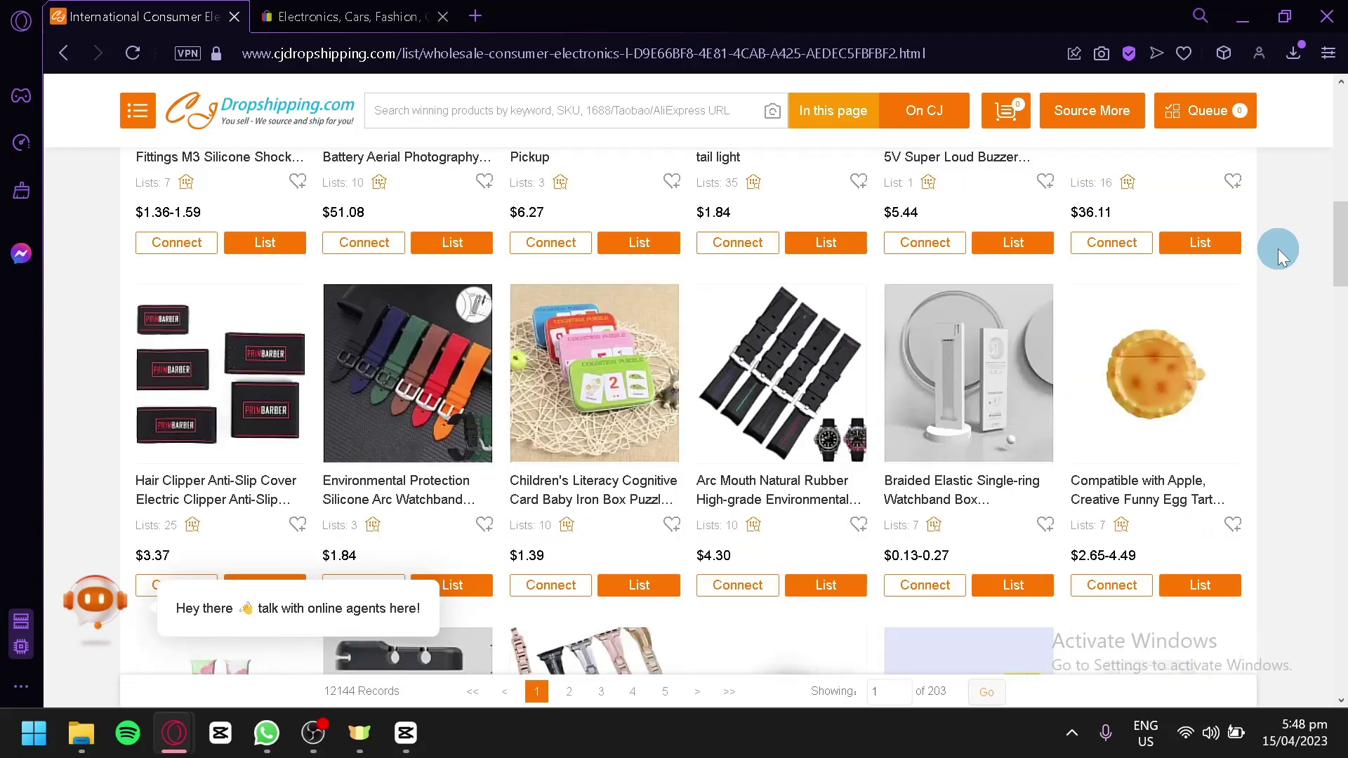
{"action": "scroll", "coordinate": [1279, 250], "scroll_direction": "down", "scroll_amount": 4}
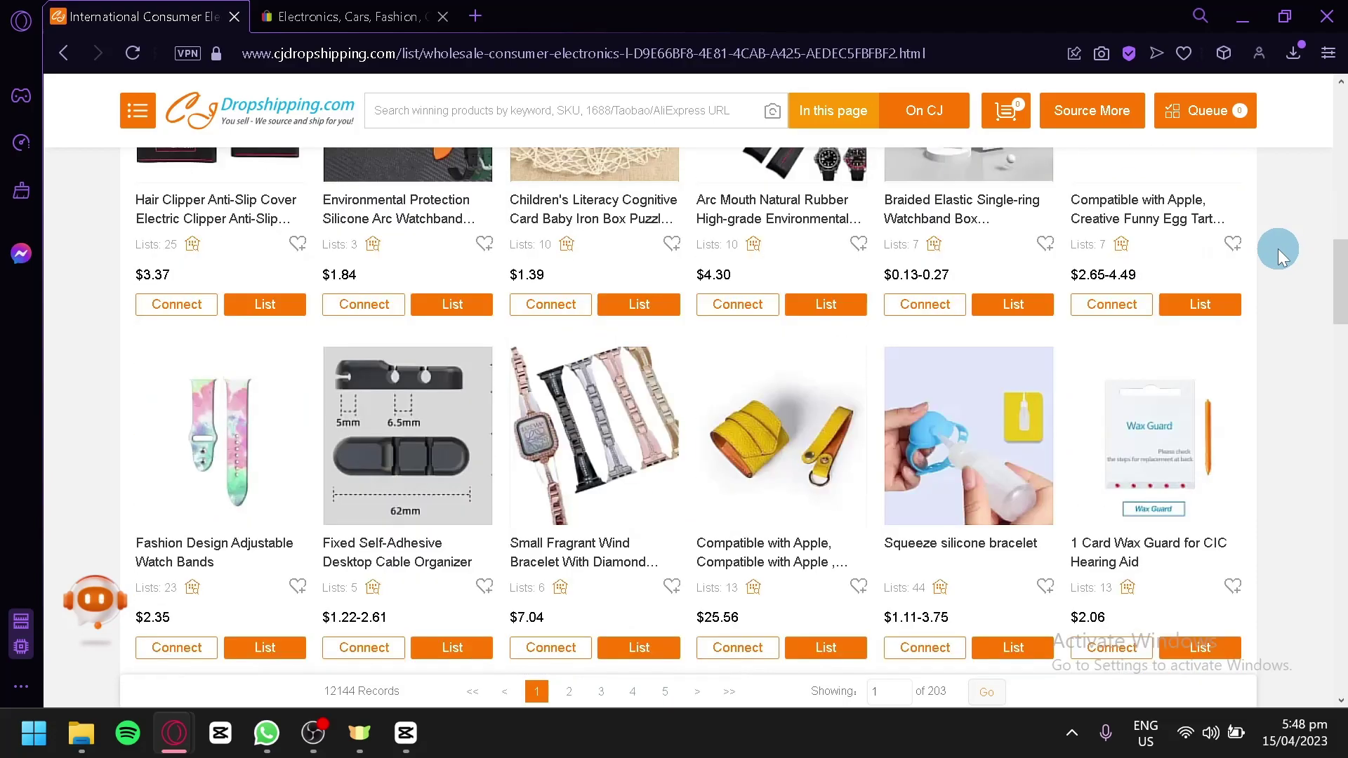
{"action": "scroll", "coordinate": [1279, 250], "scroll_direction": "down", "scroll_amount": 4}
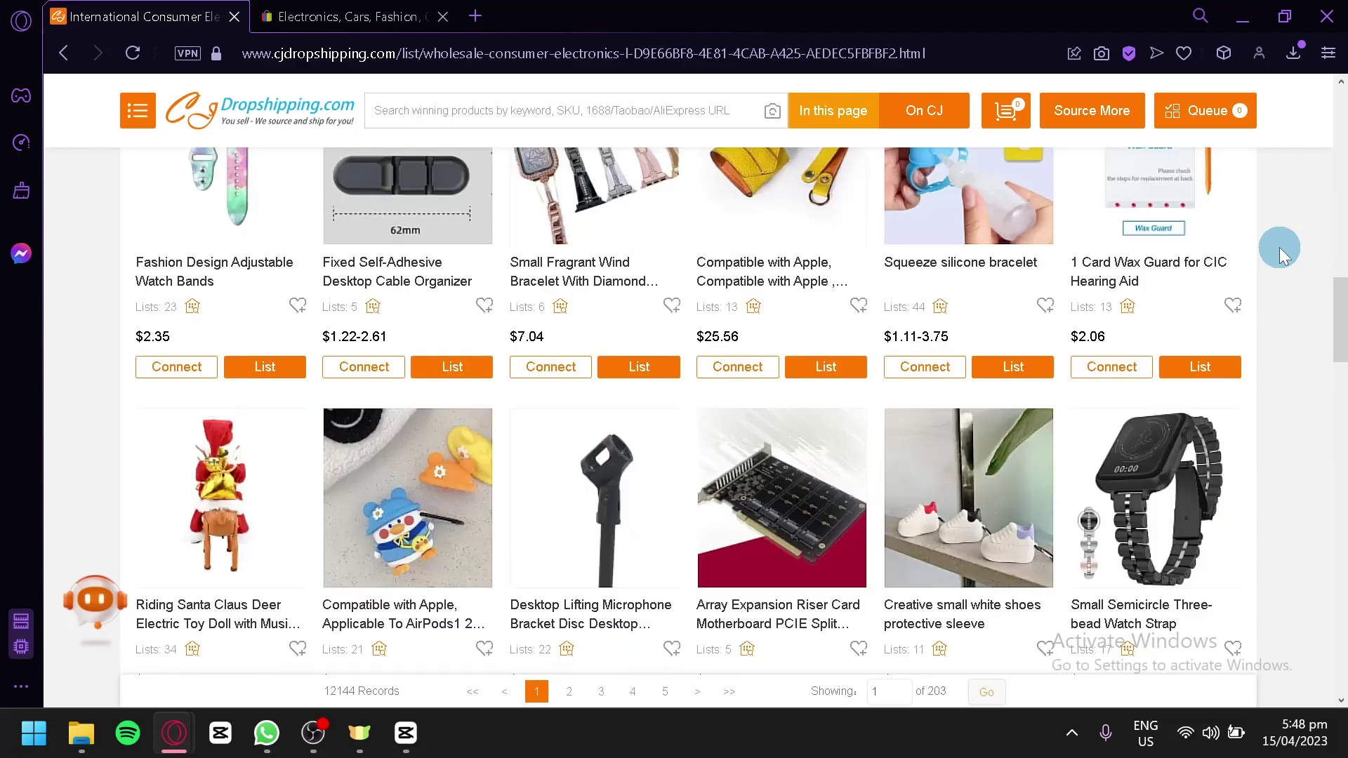
{"action": "scroll", "coordinate": [1280, 250], "scroll_direction": "down", "scroll_amount": 4}
{"action": "scroll", "coordinate": [1279, 250], "scroll_direction": "up", "scroll_amount": 2}
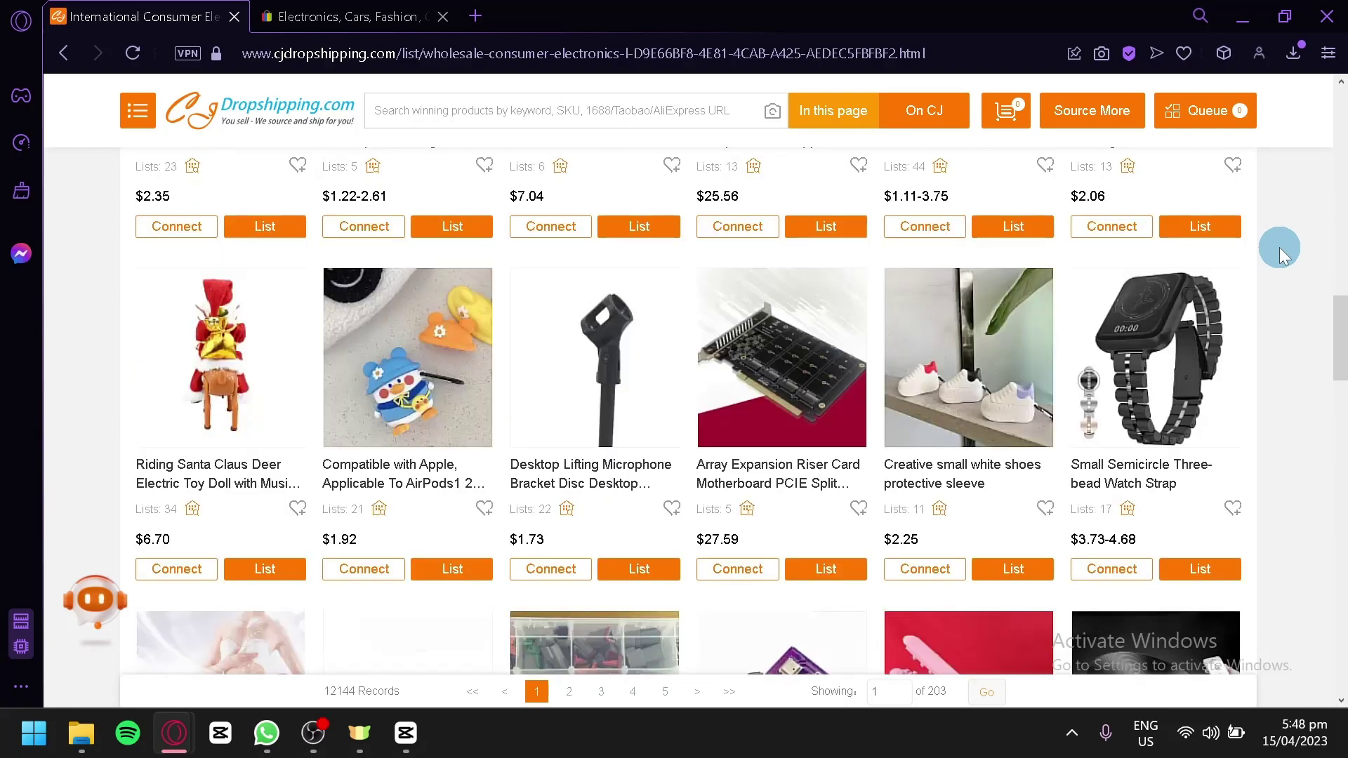
{"action": "left_click", "coordinate": [1159, 361]}
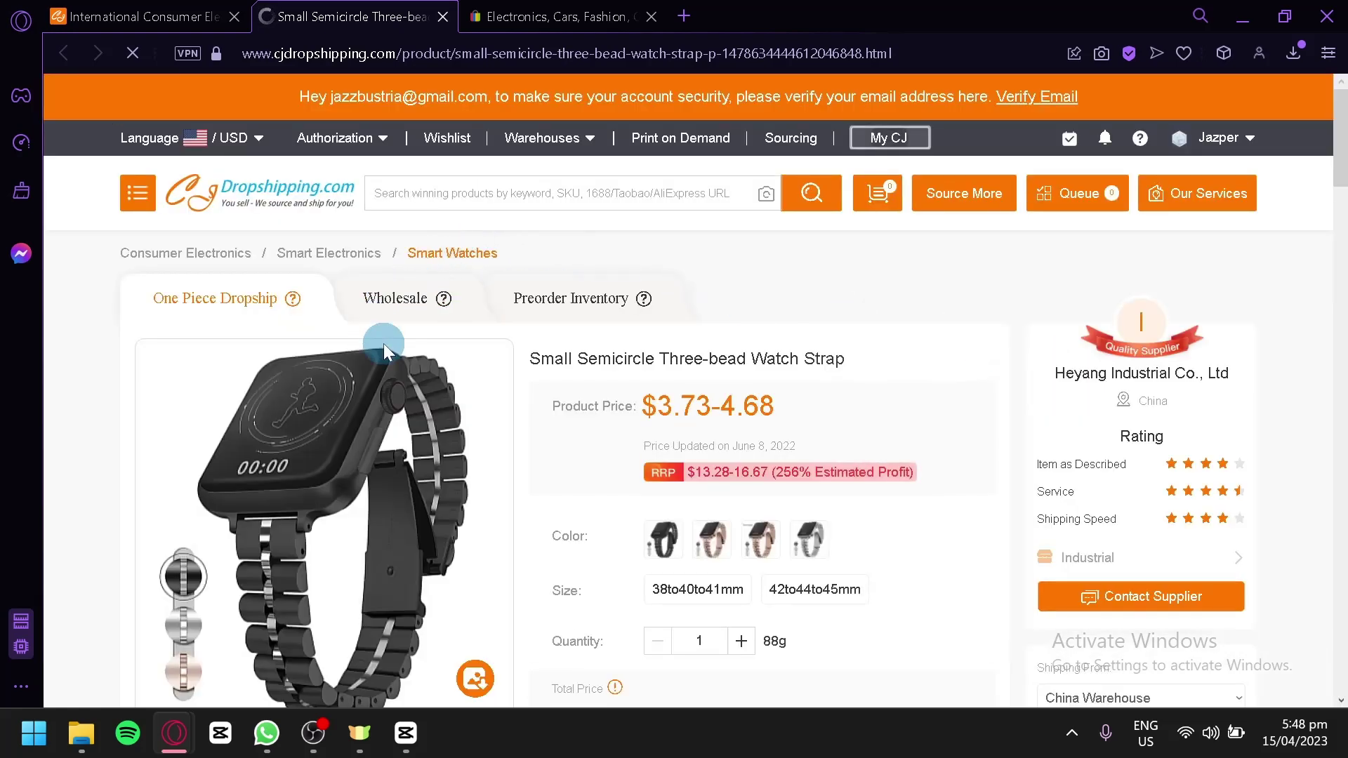
- Review the watch strap's price, estimated profit, color and size options, and shipping and service fees
{"action": "scroll", "coordinate": [384, 343], "scroll_direction": "down", "scroll_amount": 2}
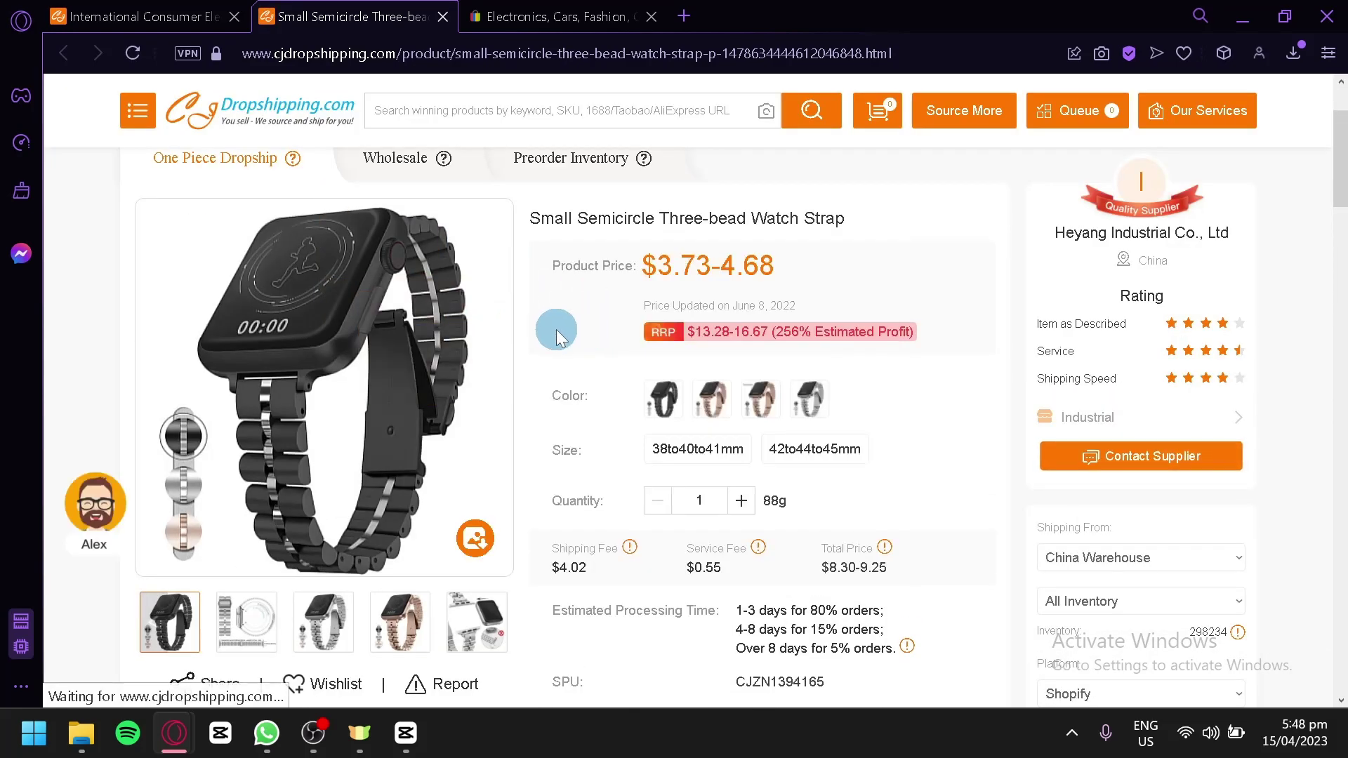
{"action": "scroll", "coordinate": [554, 331], "scroll_direction": "up", "scroll_amount": 2}
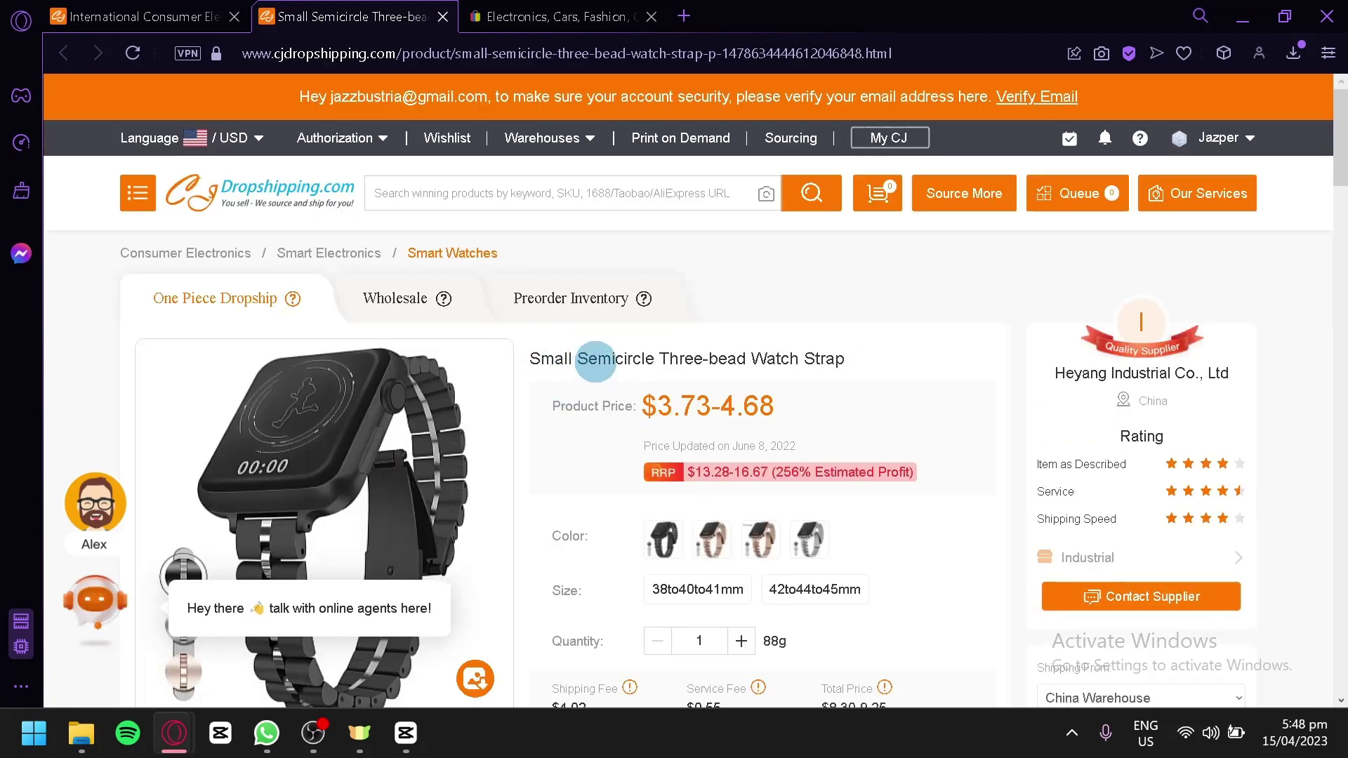
{"action": "scroll", "coordinate": [773, 425], "scroll_direction": "down", "scroll_amount": 2}
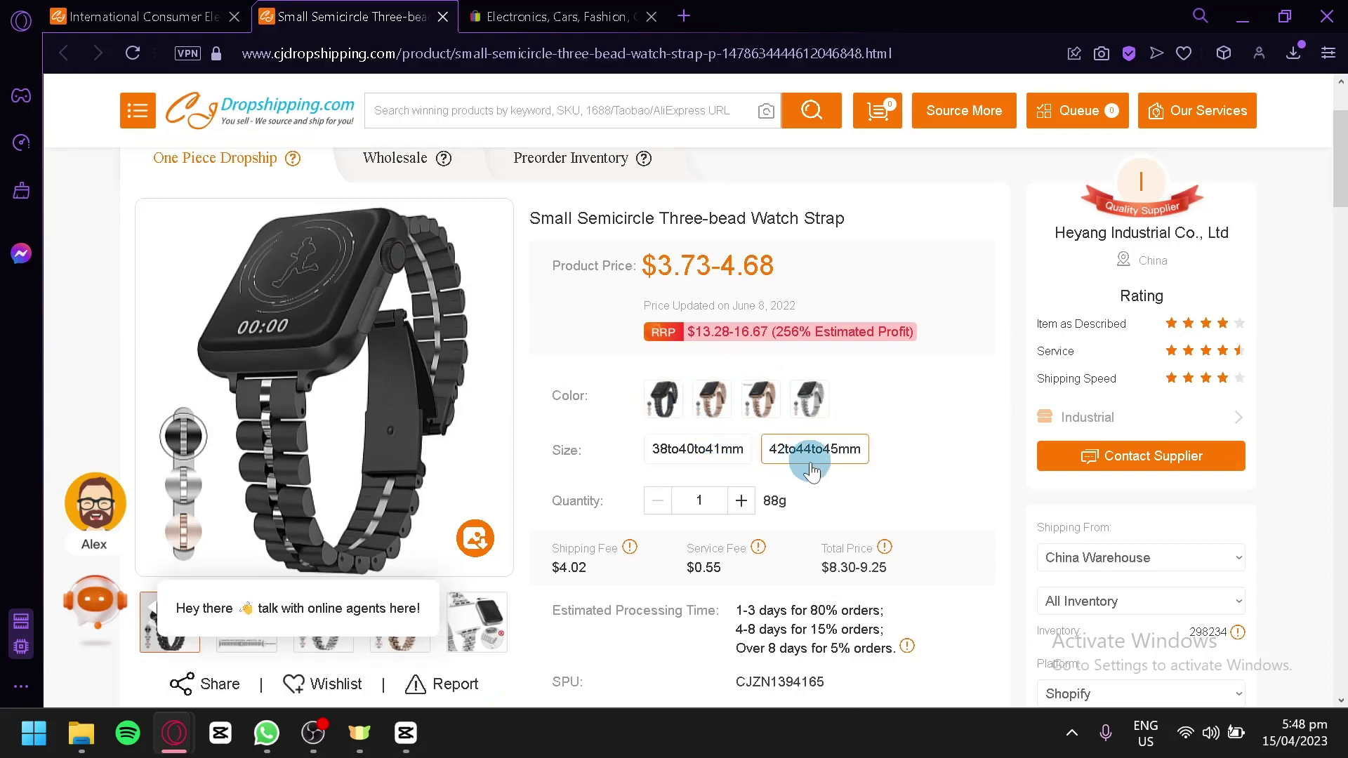
- Review the watch strap's processing time, product attributes, shipping settings, and the actions offered for connecting, listing and buying it
{"action": "scroll", "coordinate": [749, 507], "scroll_direction": "down", "scroll_amount": 2}
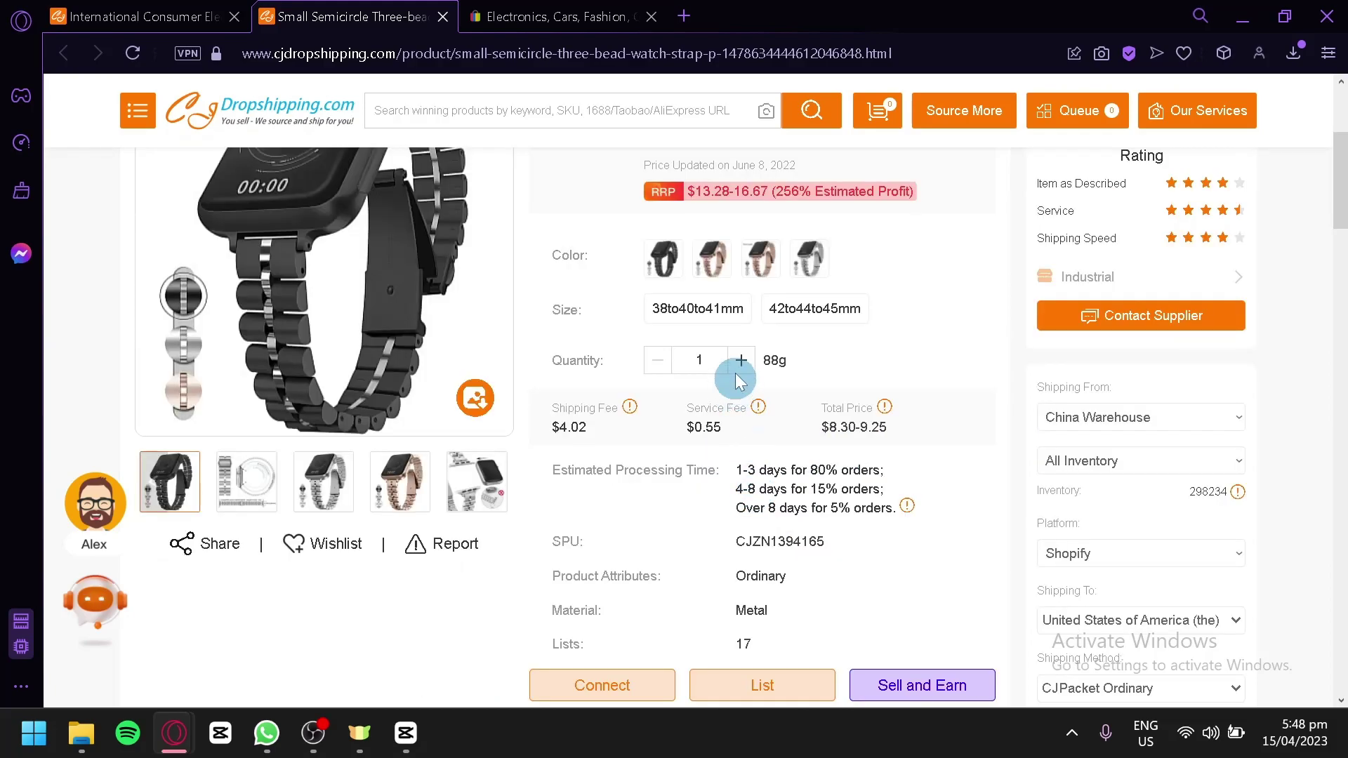
{"action": "scroll", "coordinate": [737, 386], "scroll_direction": "down", "scroll_amount": 4}
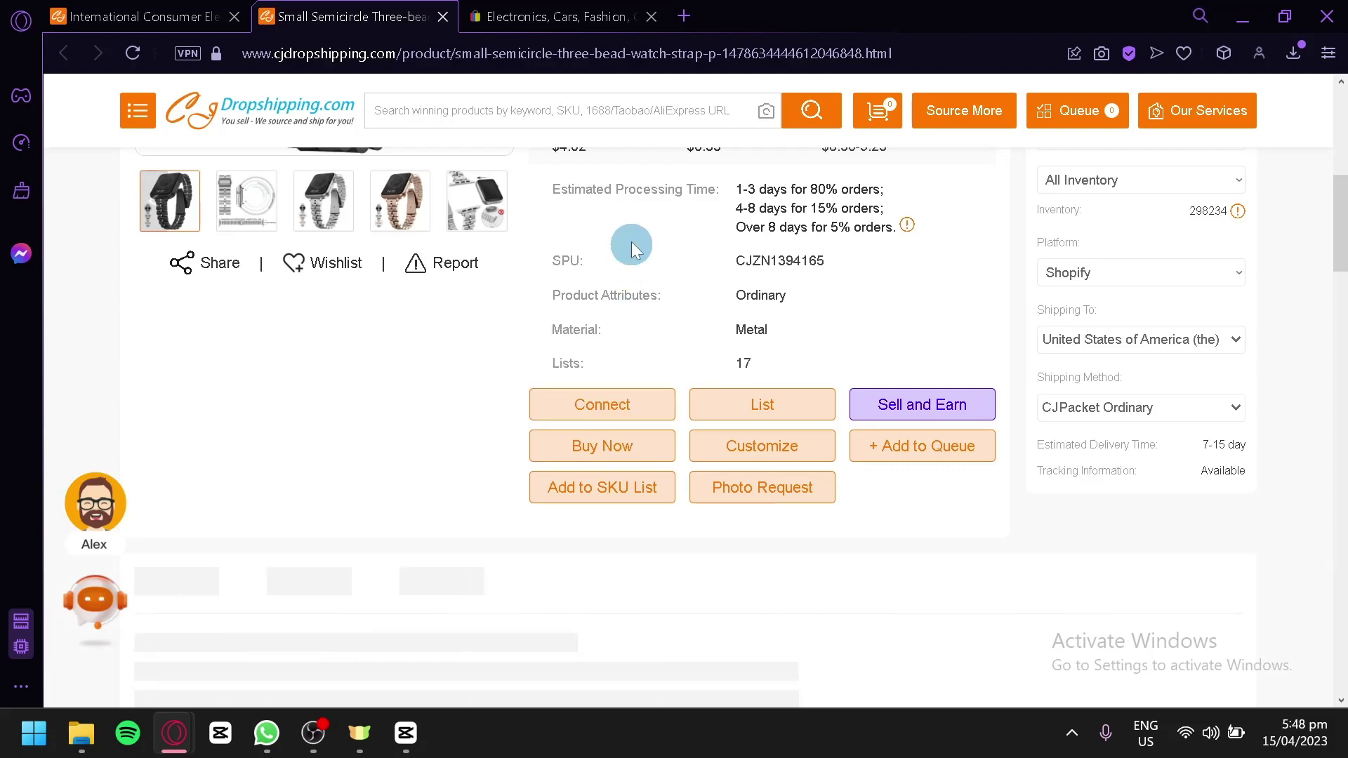
{"action": "scroll", "coordinate": [626, 250], "scroll_direction": "up", "scroll_amount": 5}
{"action": "scroll", "coordinate": [572, 349], "scroll_direction": "down", "scroll_amount": 4}
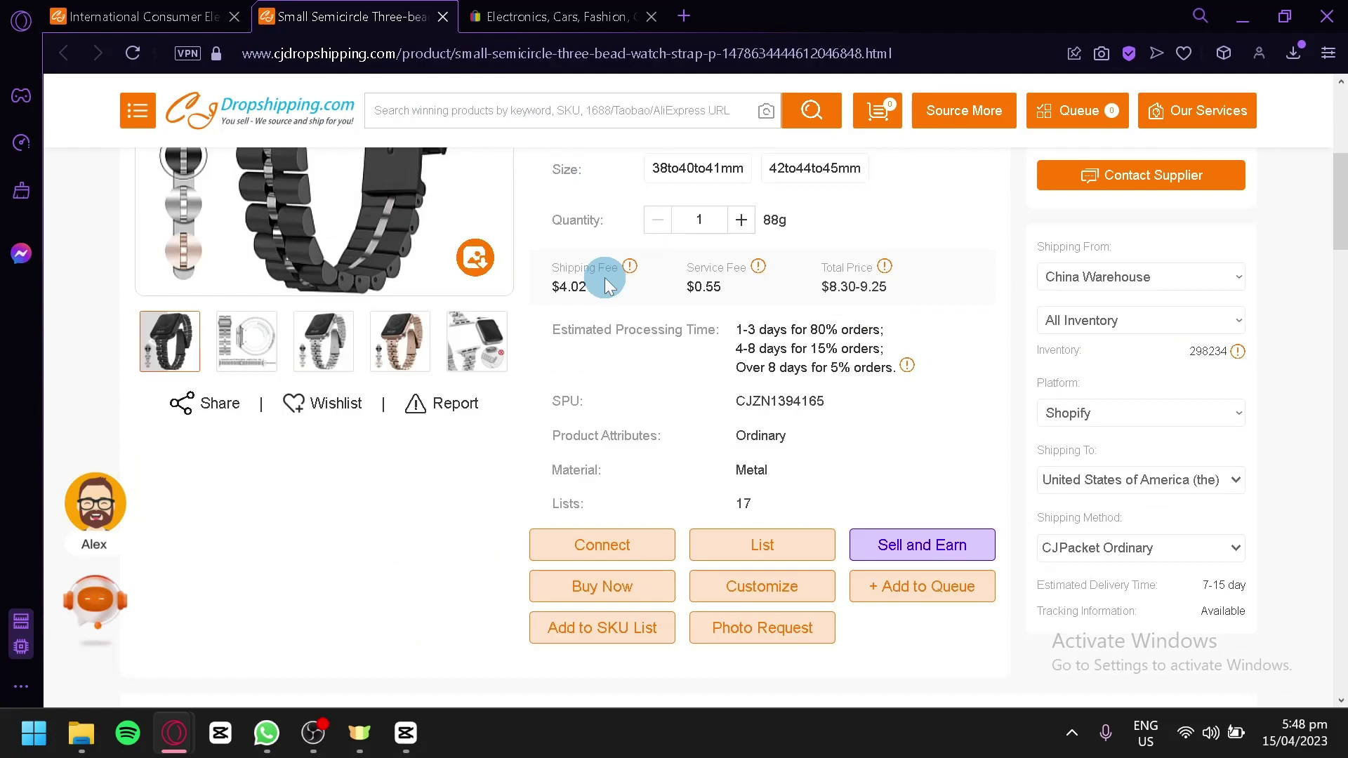
{"action": "scroll", "coordinate": [608, 284], "scroll_direction": "down", "scroll_amount": 1}
{"action": "scroll", "coordinate": [597, 281], "scroll_direction": "up", "scroll_amount": 5}
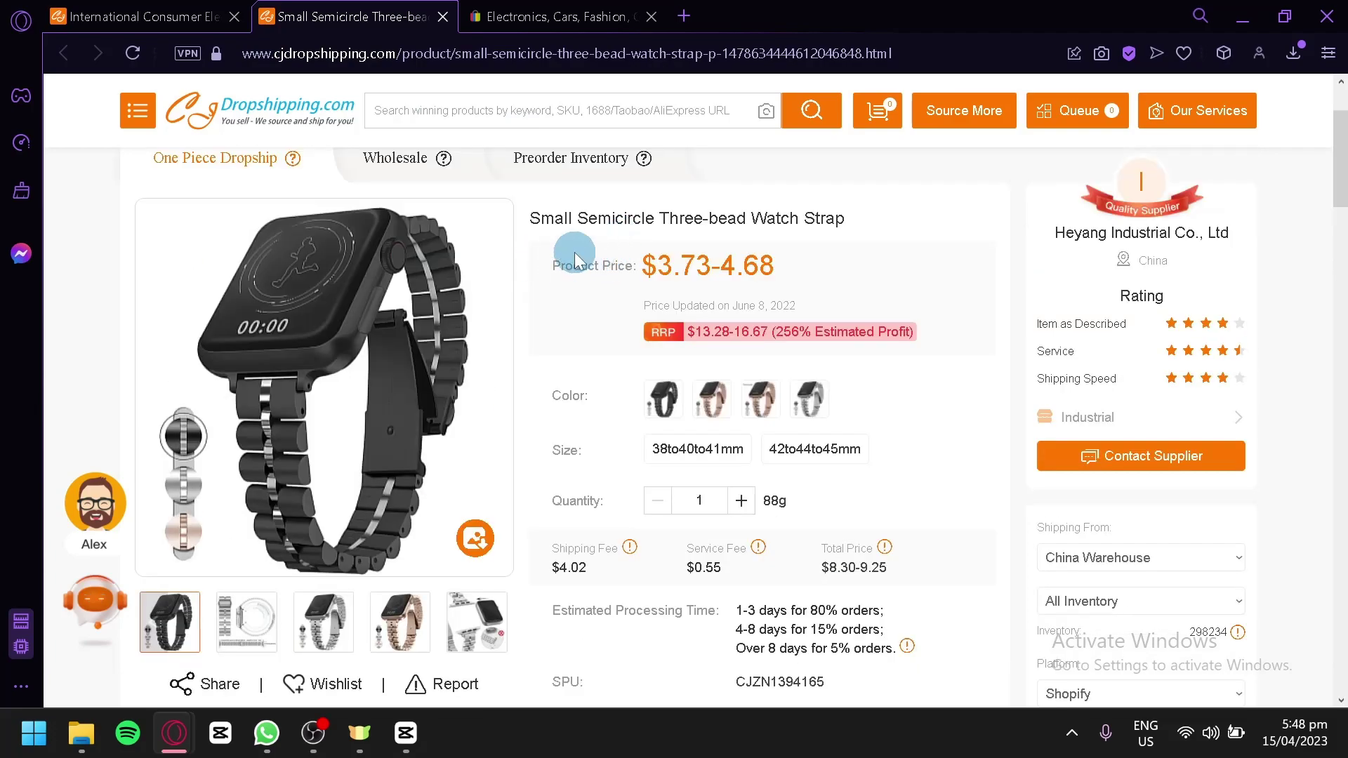
{"action": "scroll", "coordinate": [574, 258], "scroll_direction": "down", "scroll_amount": 6}
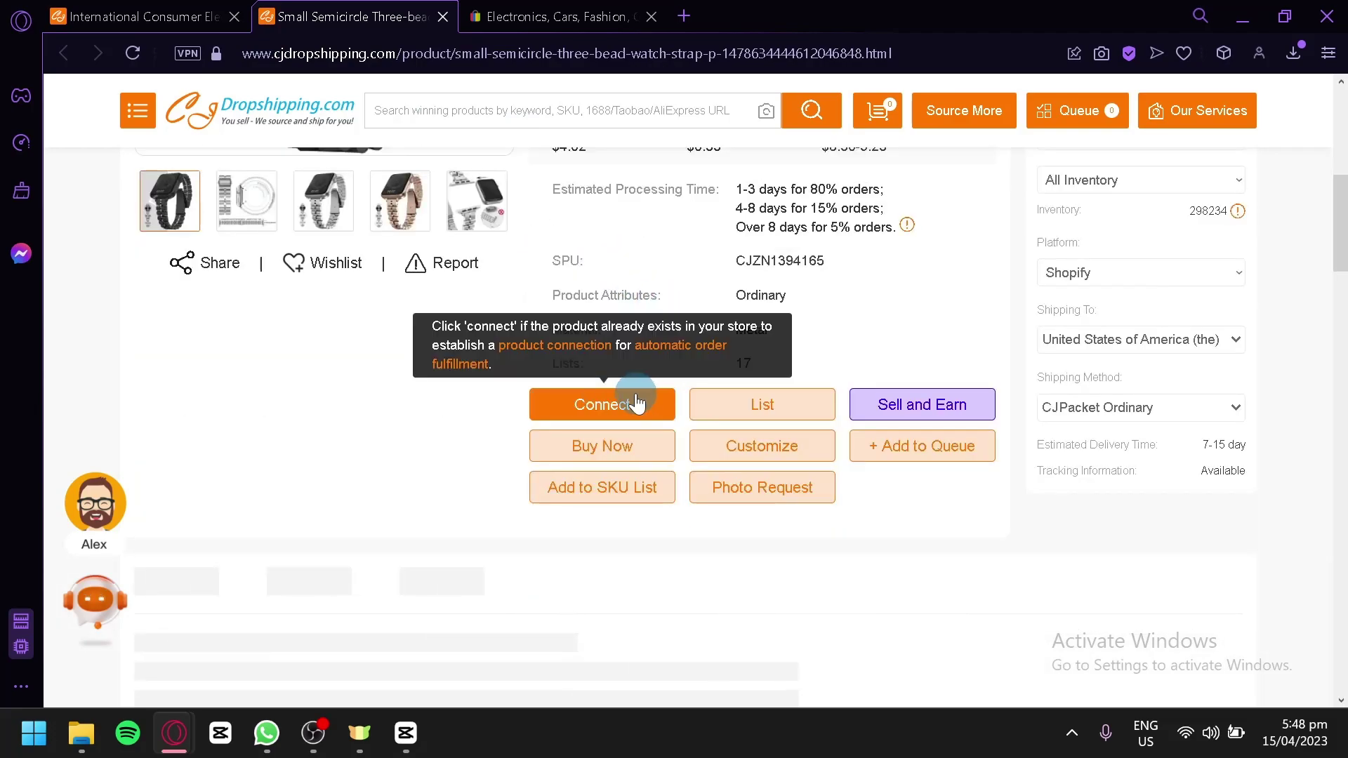
{"action": "scroll", "coordinate": [643, 298], "scroll_direction": "up", "scroll_amount": 2}
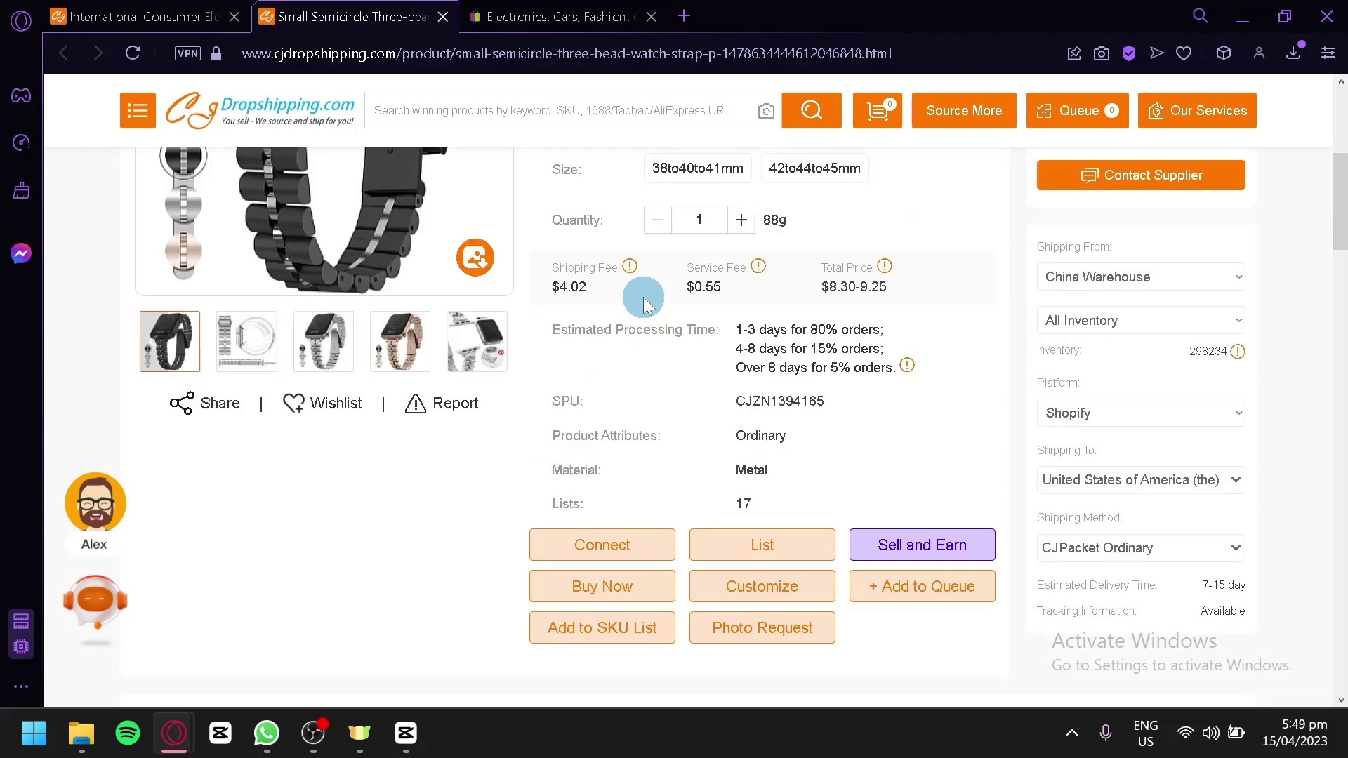
{"action": "scroll", "coordinate": [663, 327], "scroll_direction": "up", "scroll_amount": 2}
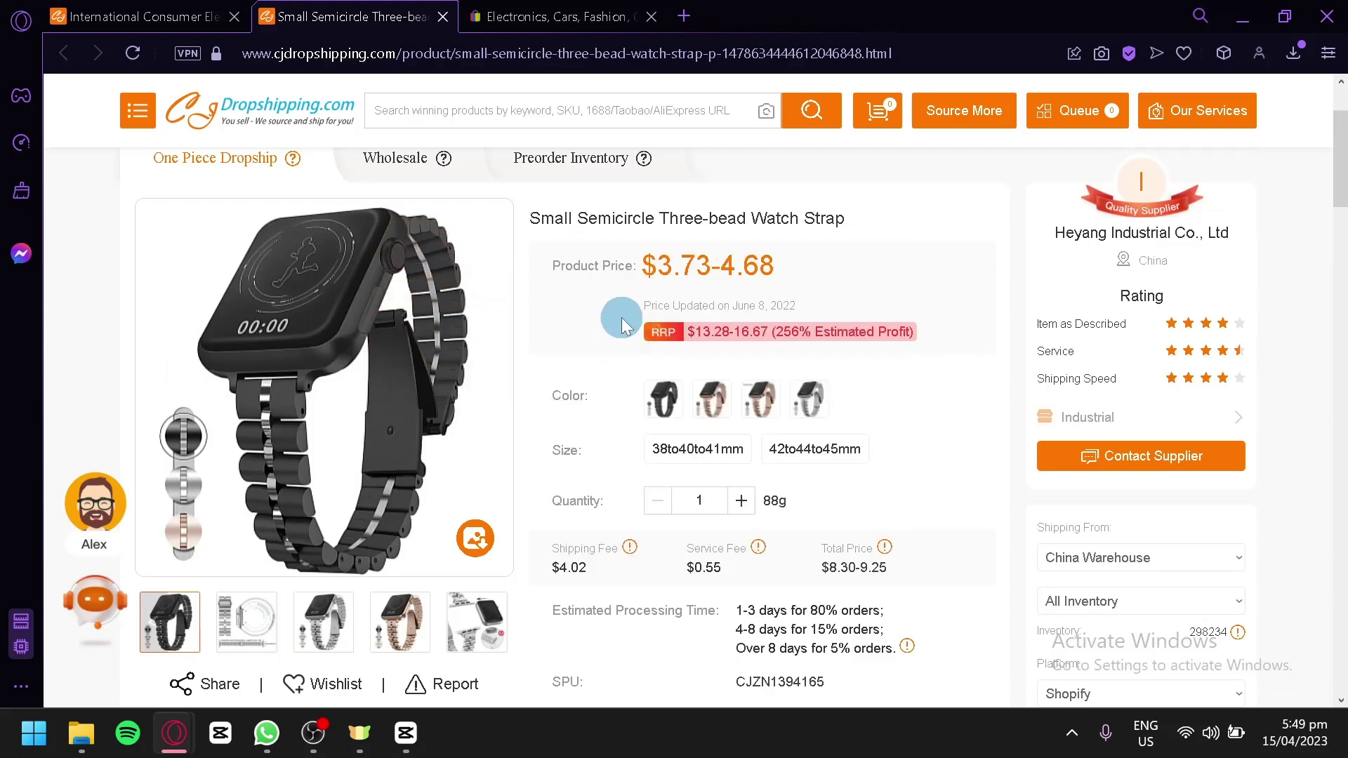
{"action": "scroll", "coordinate": [565, 349], "scroll_direction": "down", "scroll_amount": 8}
{"action": "scroll", "coordinate": [716, 219], "scroll_direction": "up", "scroll_amount": 2}
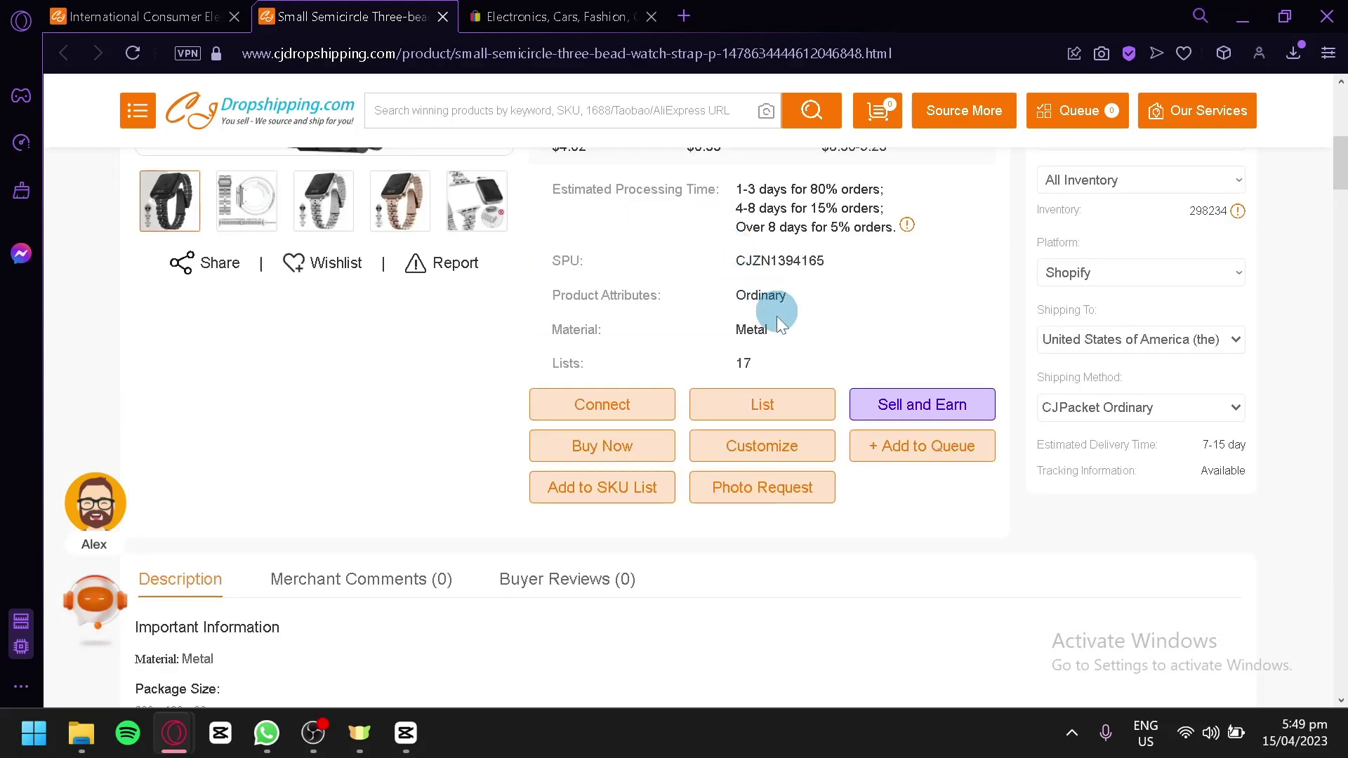
- Open the watch strap's eBay listing form and reselect its main category as Movies & TV
{"action": "left_click", "coordinate": [757, 406]}
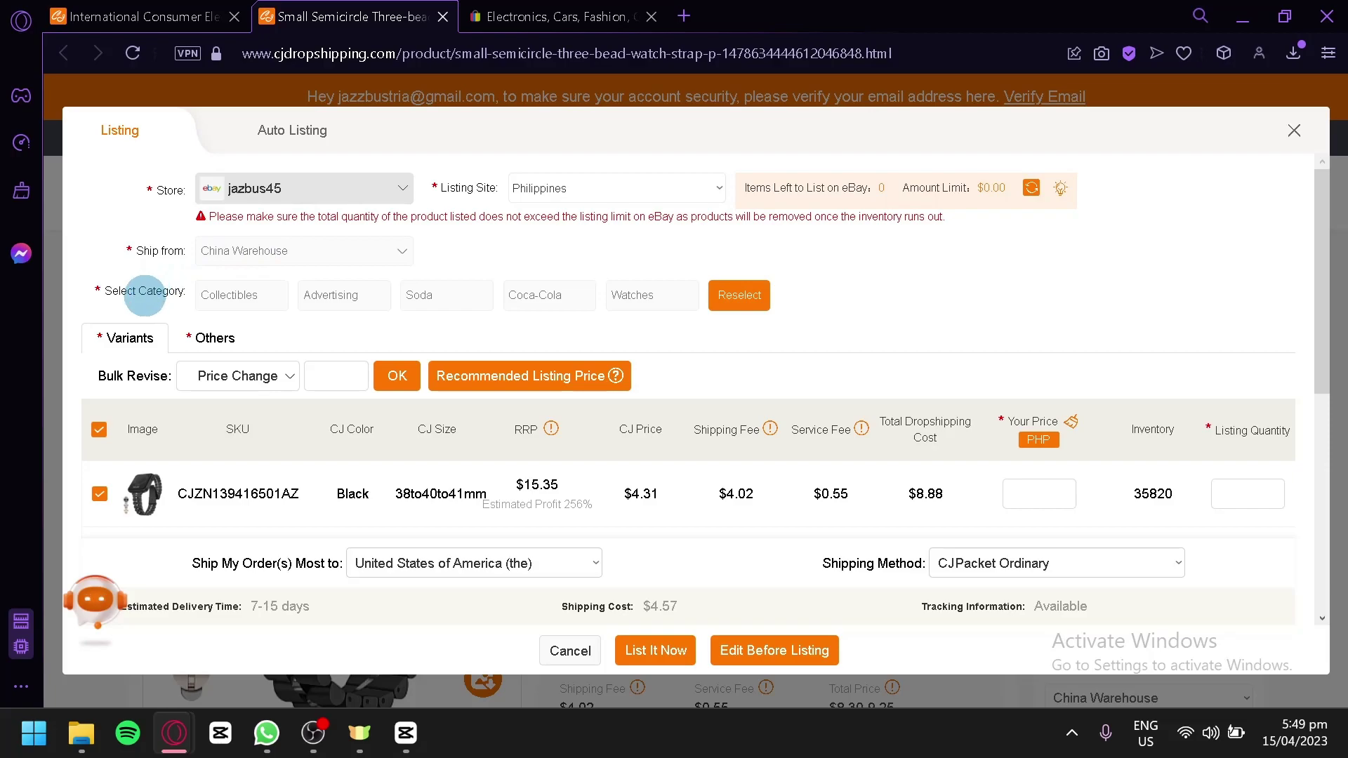
{"action": "left_click", "coordinate": [752, 303]}
{"action": "left_click", "coordinate": [242, 292]}
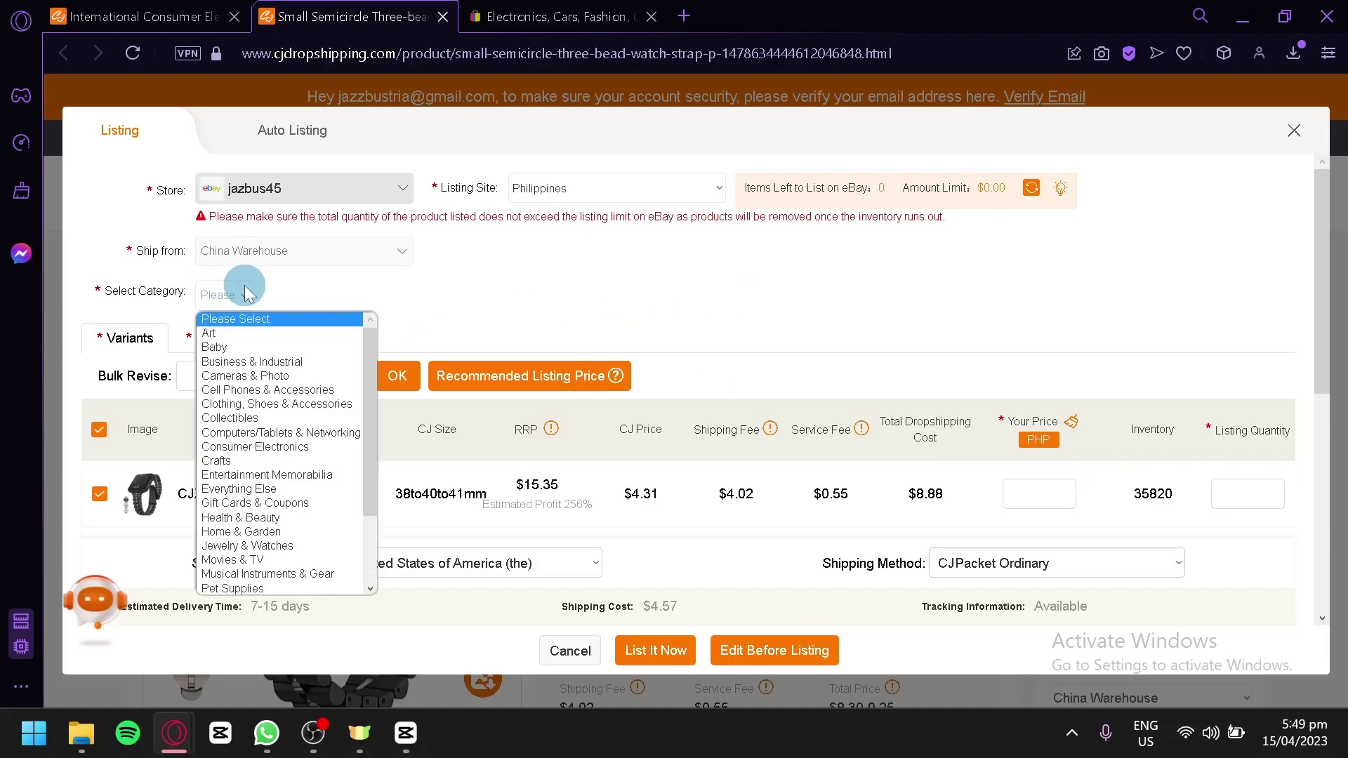
{"action": "scroll", "coordinate": [293, 583], "scroll_direction": "down", "scroll_amount": 3}
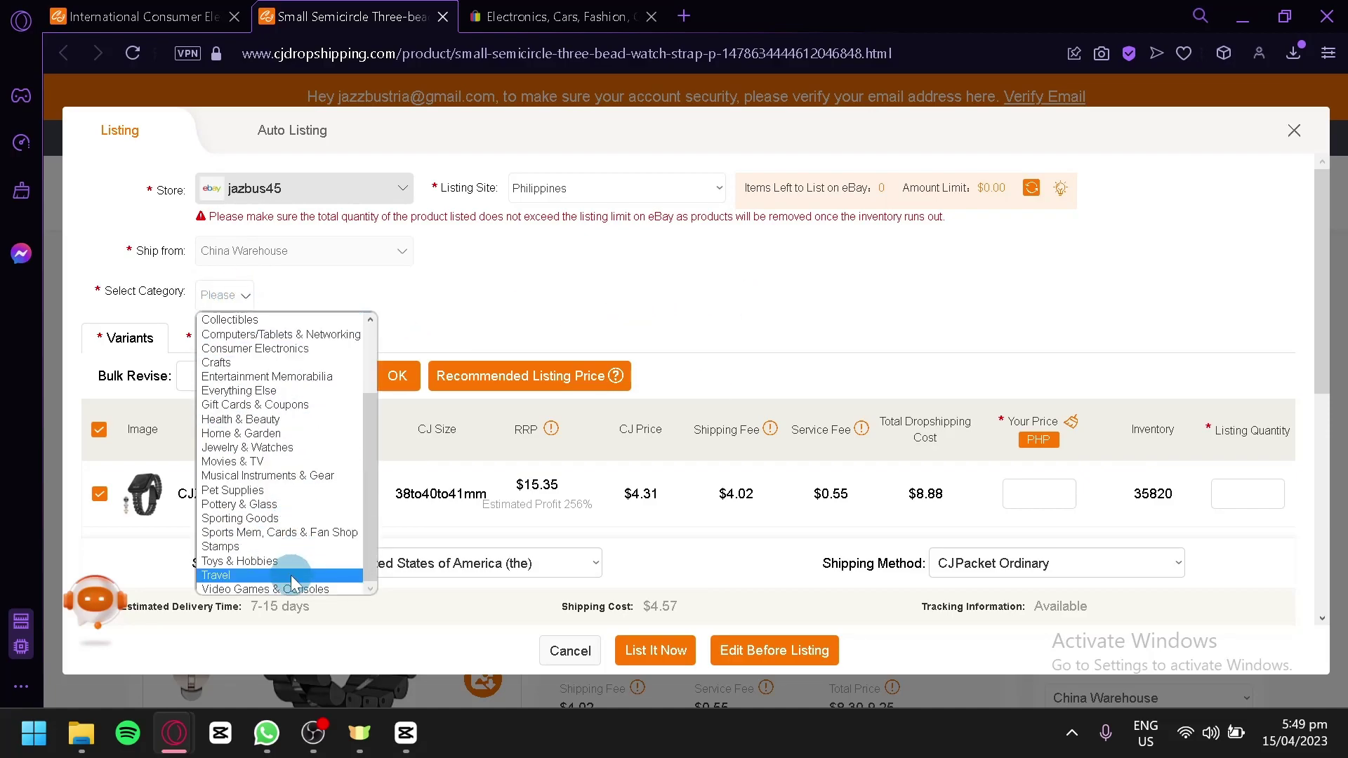
{"action": "left_click", "coordinate": [237, 292]}
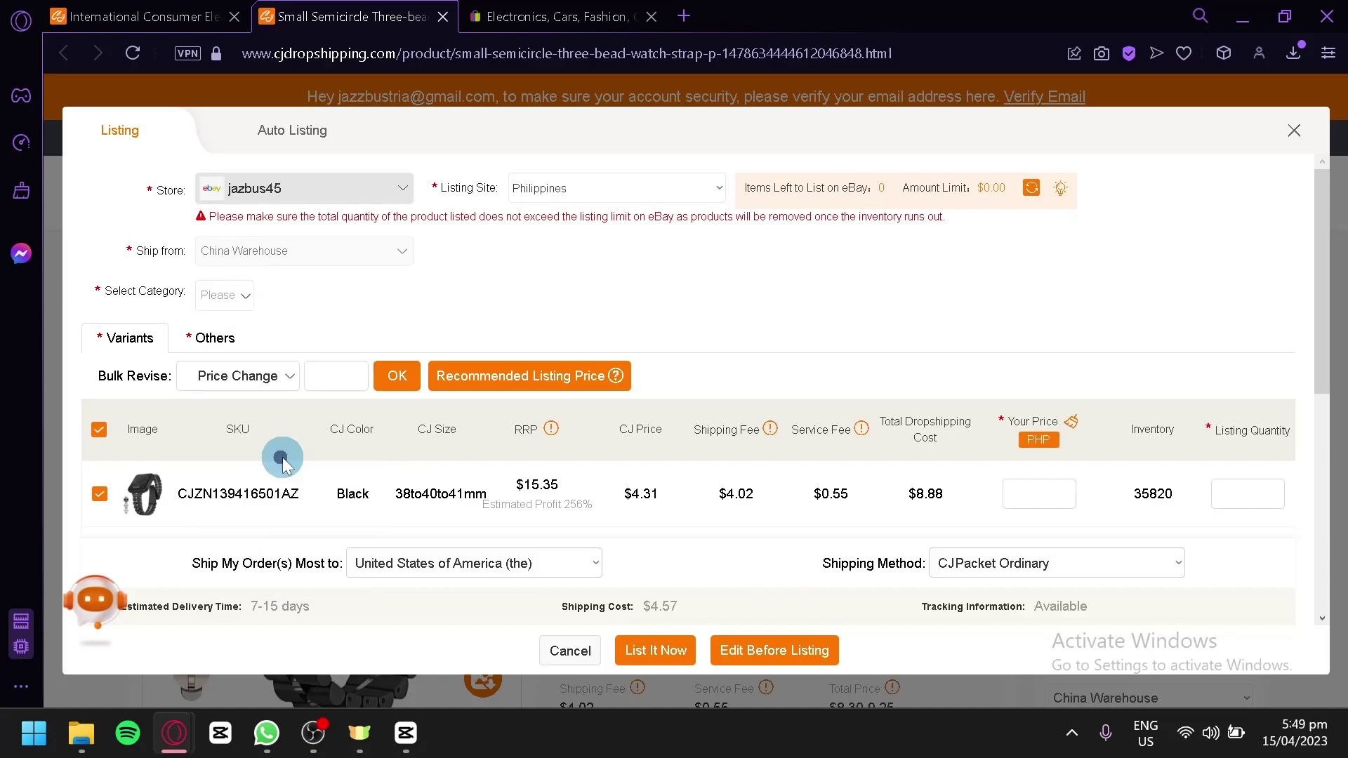
{"action": "left_click", "coordinate": [219, 304]}
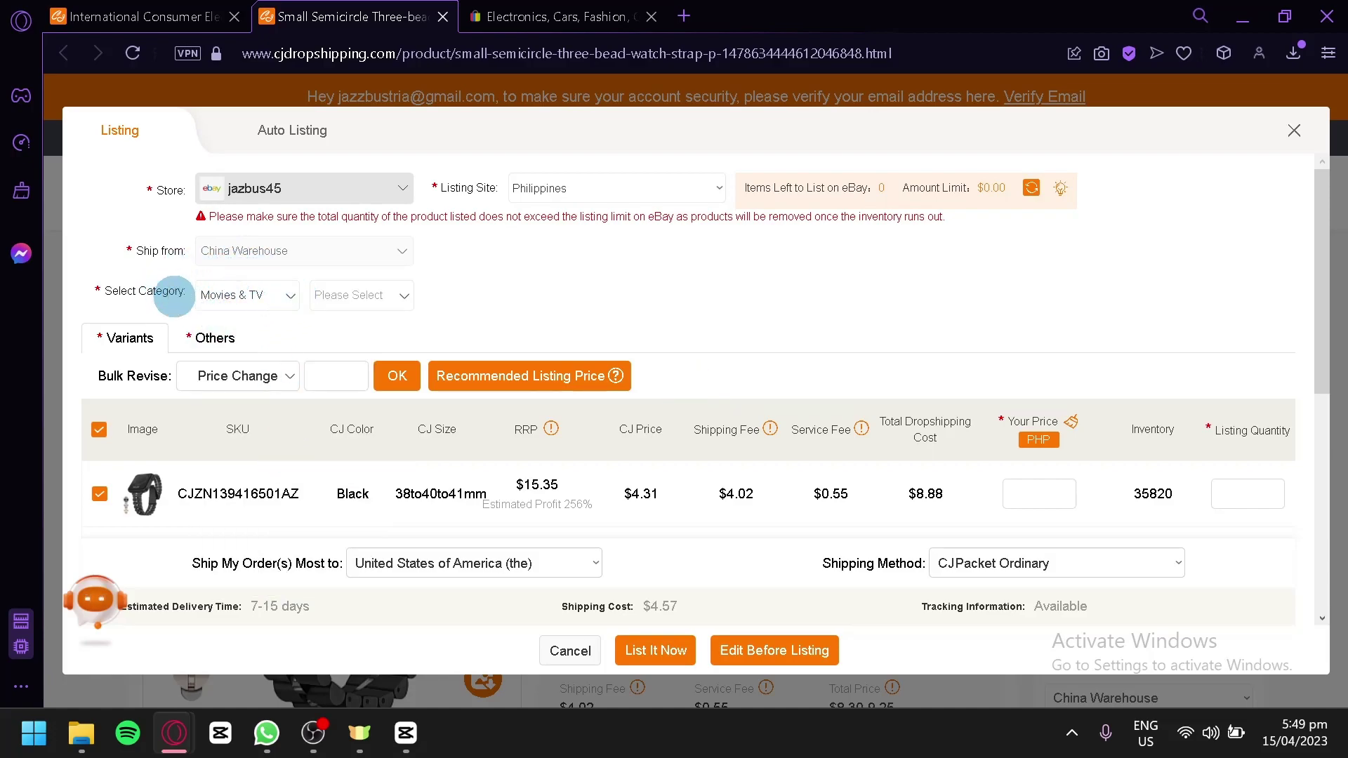
- Glance at the eBay home page, return to the CJdropshipping listing form and look through the watch strap's variants
{"action": "left_click", "coordinate": [572, 9]}
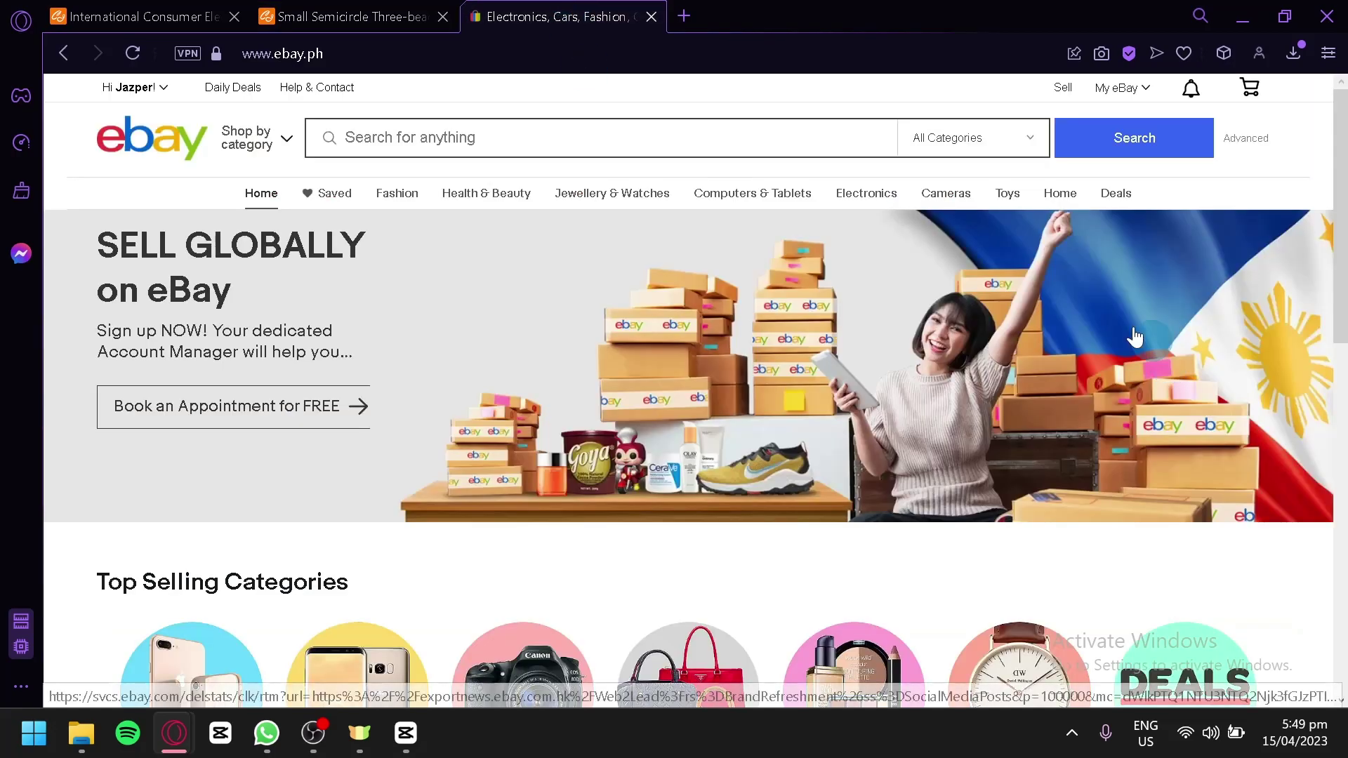
{"action": "left_click", "coordinate": [344, 8]}
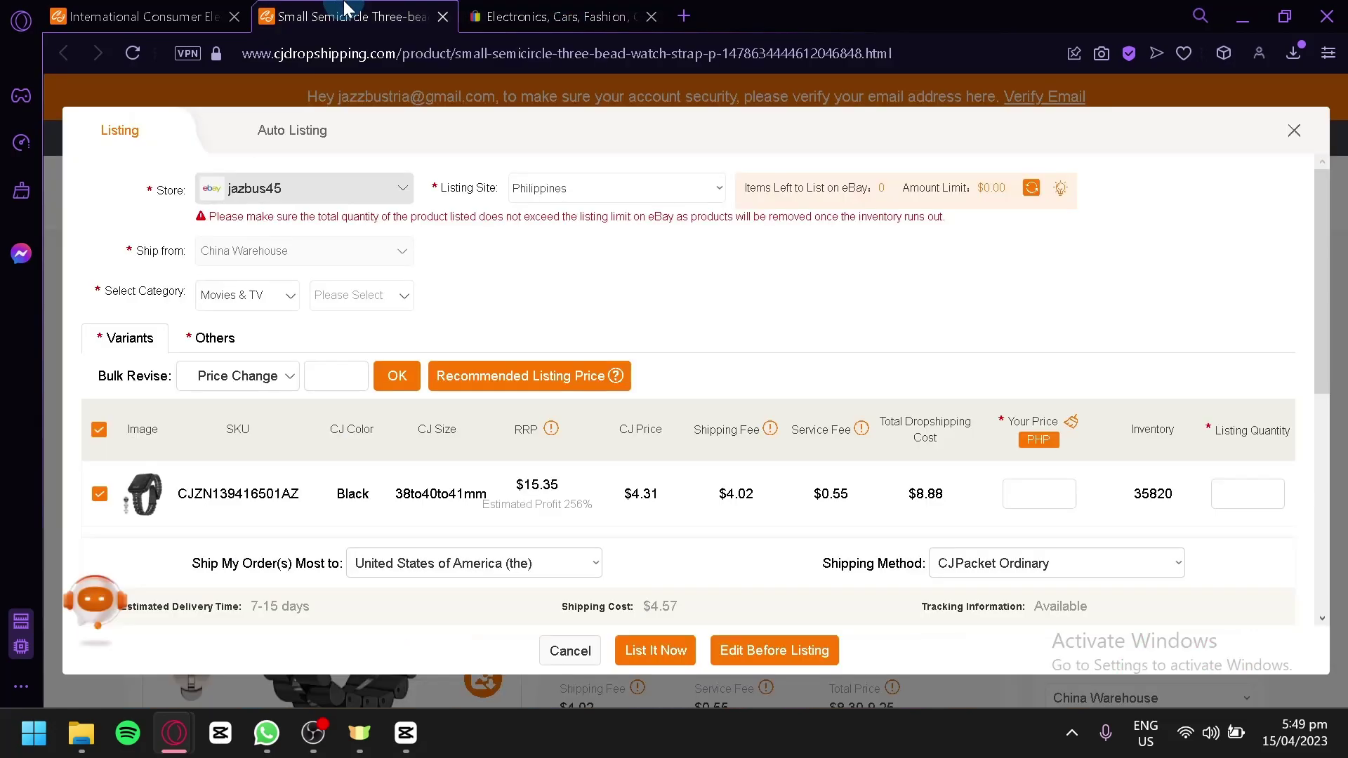
{"action": "scroll", "coordinate": [431, 302], "scroll_direction": "down", "scroll_amount": 2}
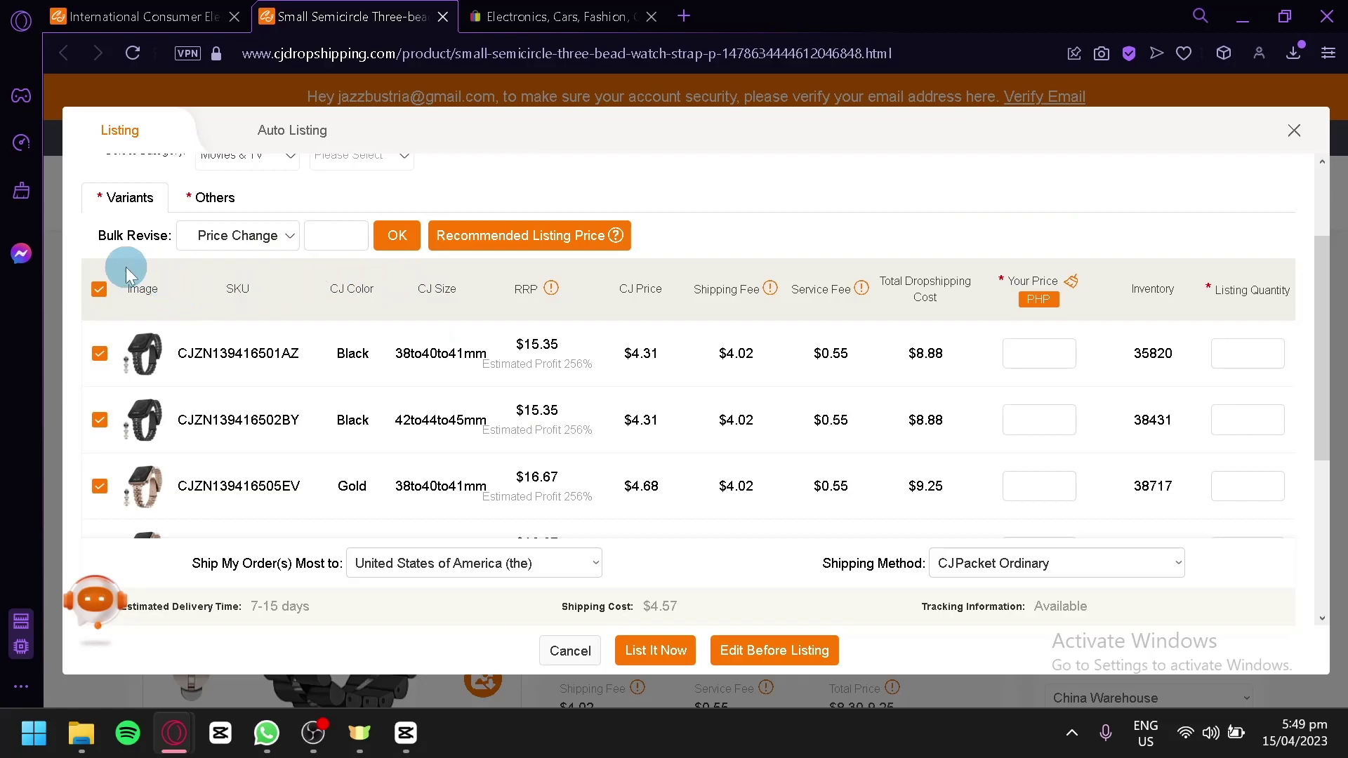
{"action": "scroll", "coordinate": [133, 323], "scroll_direction": "down", "scroll_amount": 2}
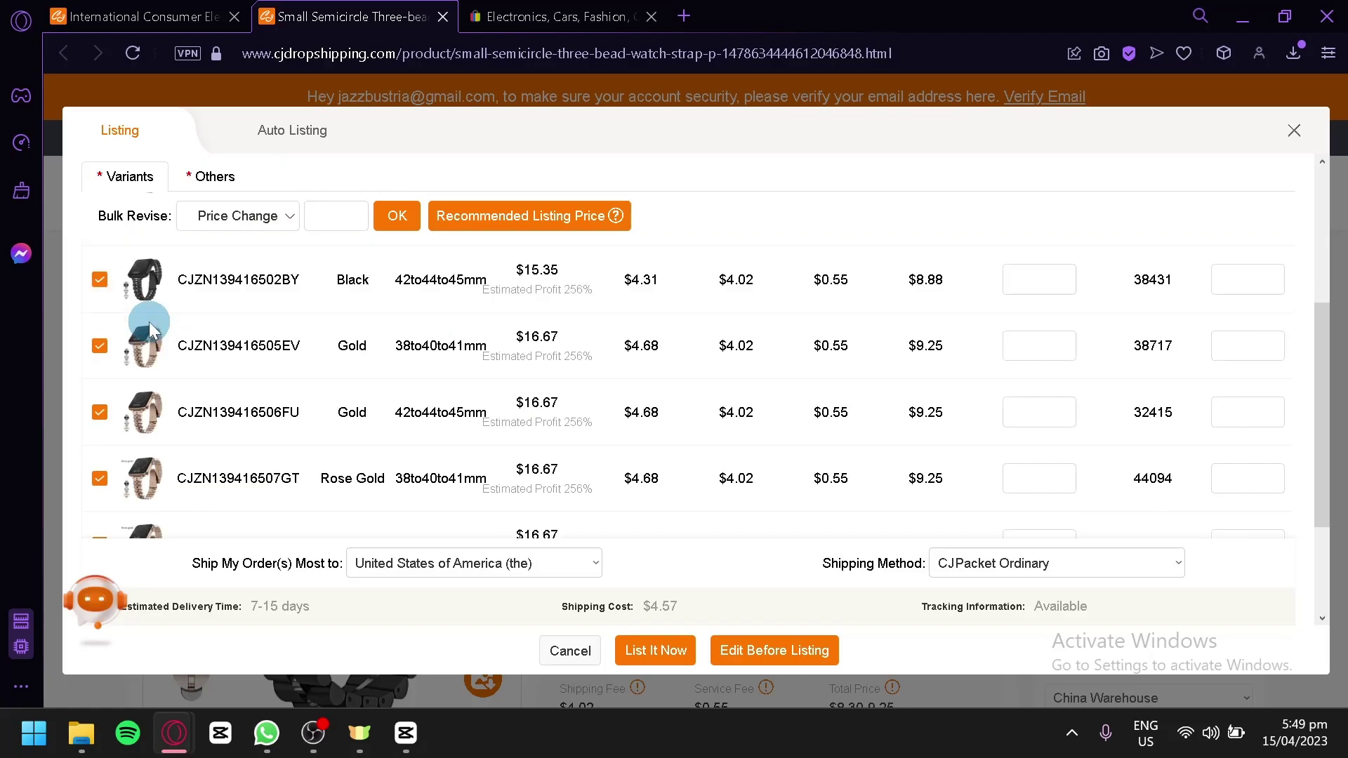
{"action": "scroll", "coordinate": [152, 325], "scroll_direction": "down", "scroll_amount": 2}
{"action": "scroll", "coordinate": [154, 327], "scroll_direction": "up", "scroll_amount": 5}
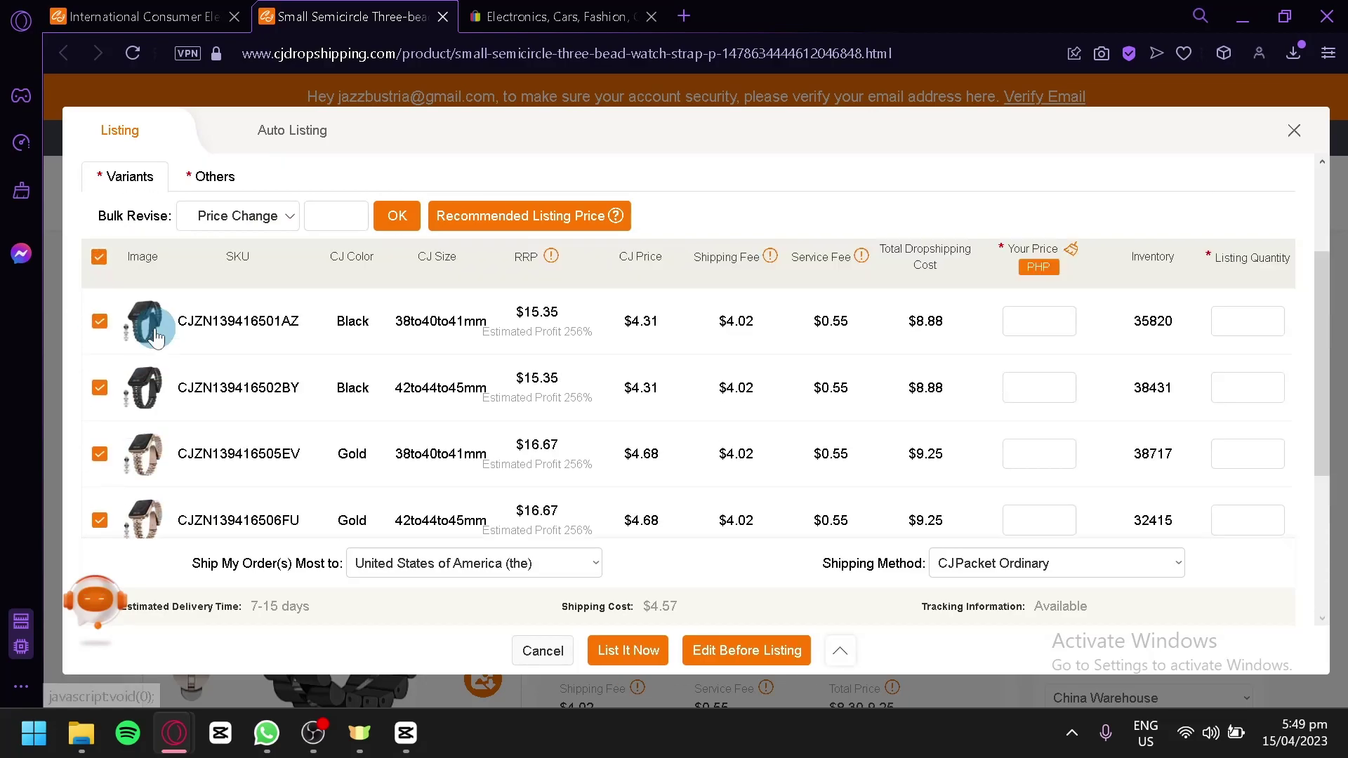
{"action": "scroll", "coordinate": [154, 327], "scroll_direction": "down", "scroll_amount": 5}
- Select only the Black 38to40to41mm variant for listing, with a price of 500 PHP and a listing quantity of 10
{"action": "scroll", "coordinate": [154, 328], "scroll_direction": "up", "scroll_amount": 5}
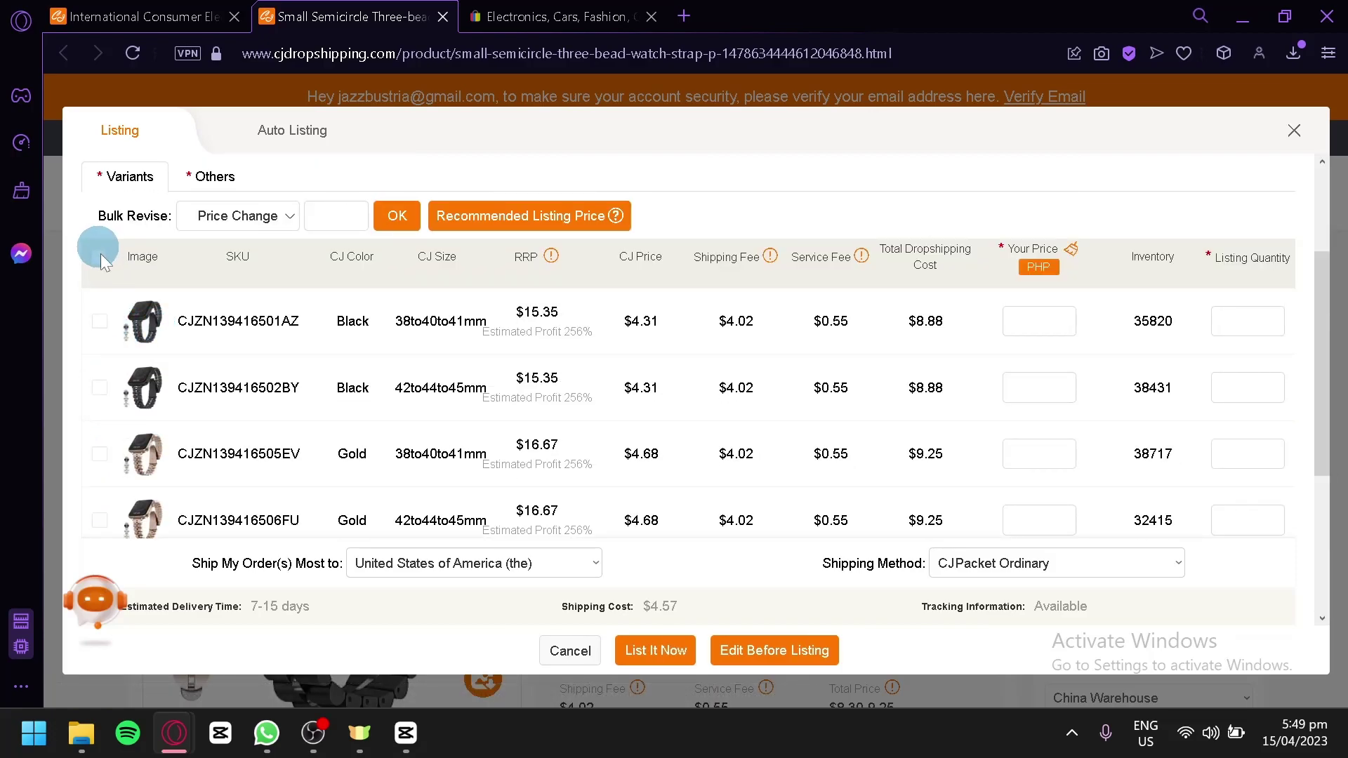
{"action": "left_click", "coordinate": [100, 322]}
{"action": "scroll", "coordinate": [308, 351], "scroll_direction": "up", "scroll_amount": 2}
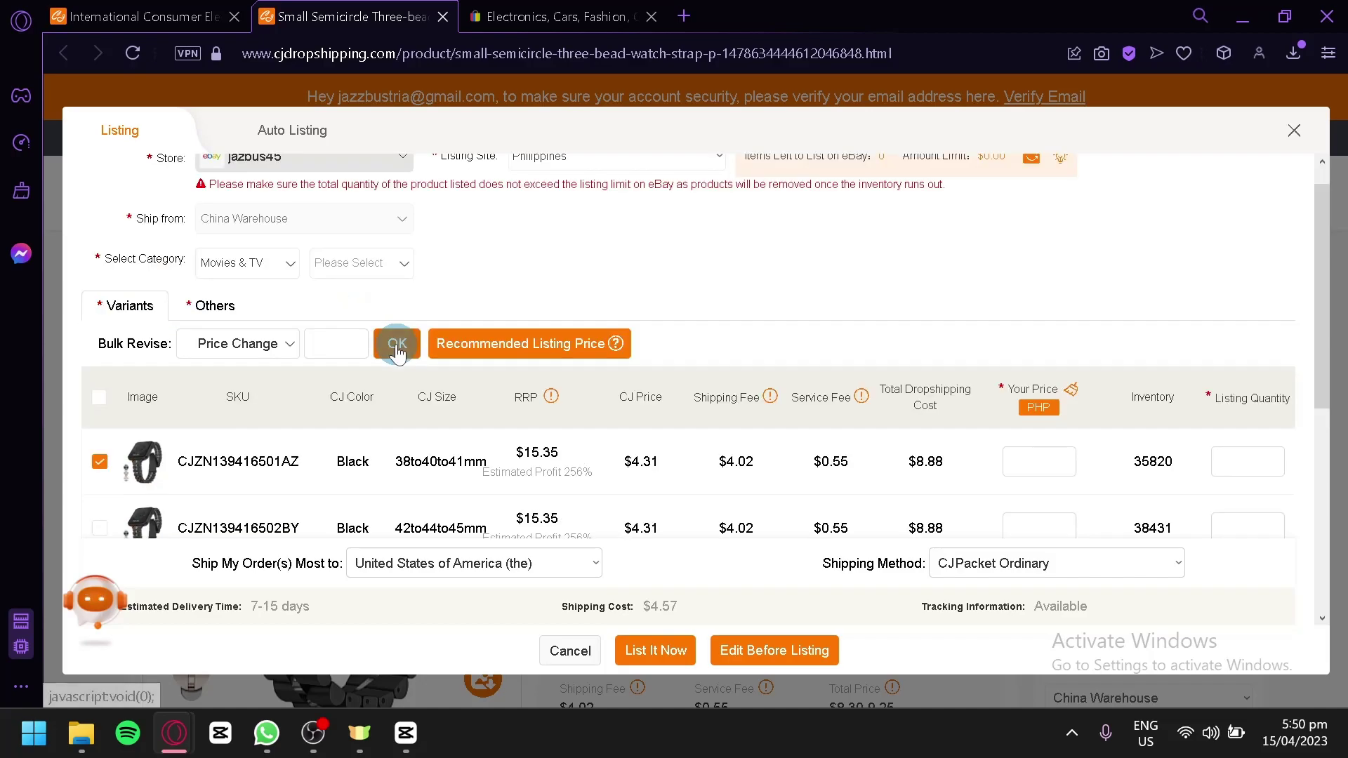
{"action": "scroll", "coordinate": [391, 346], "scroll_direction": "down", "scroll_amount": 2}
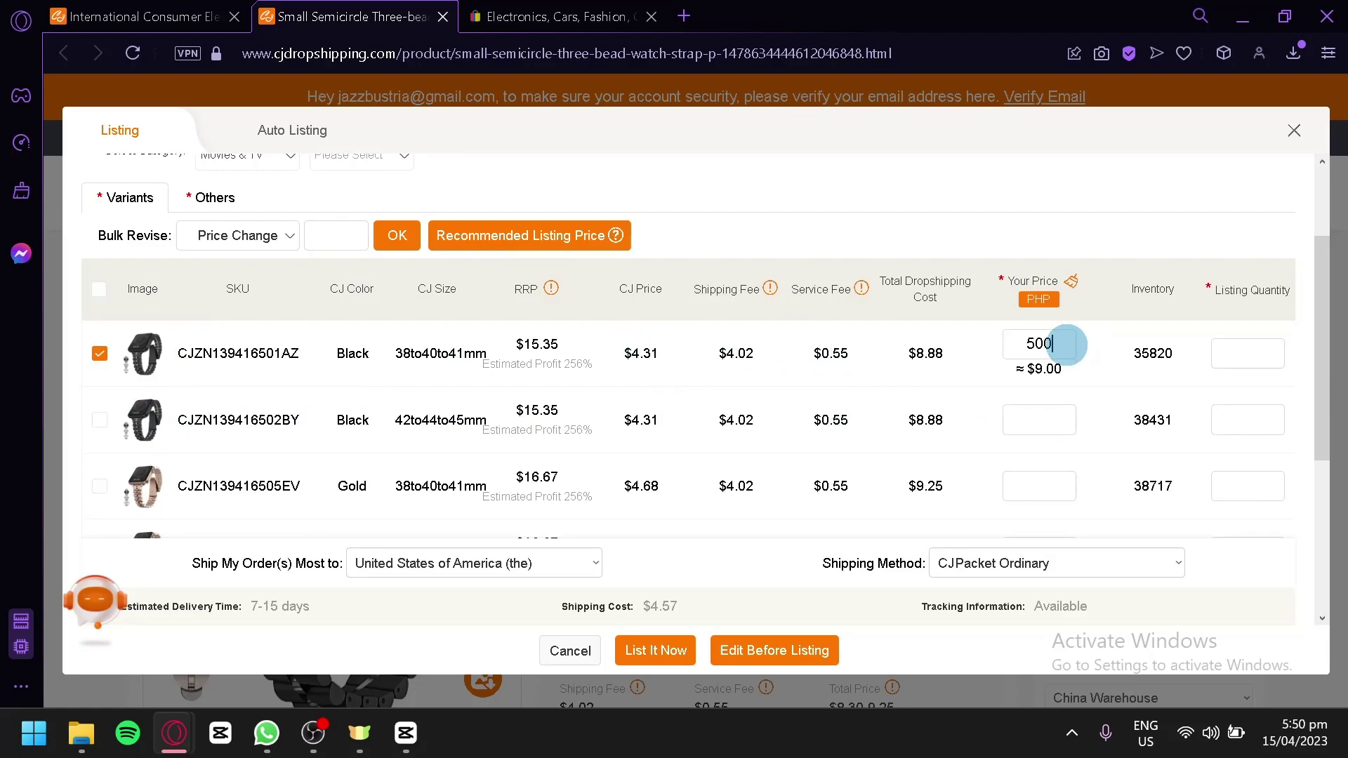
{"action": "left_click", "coordinate": [1228, 335]}
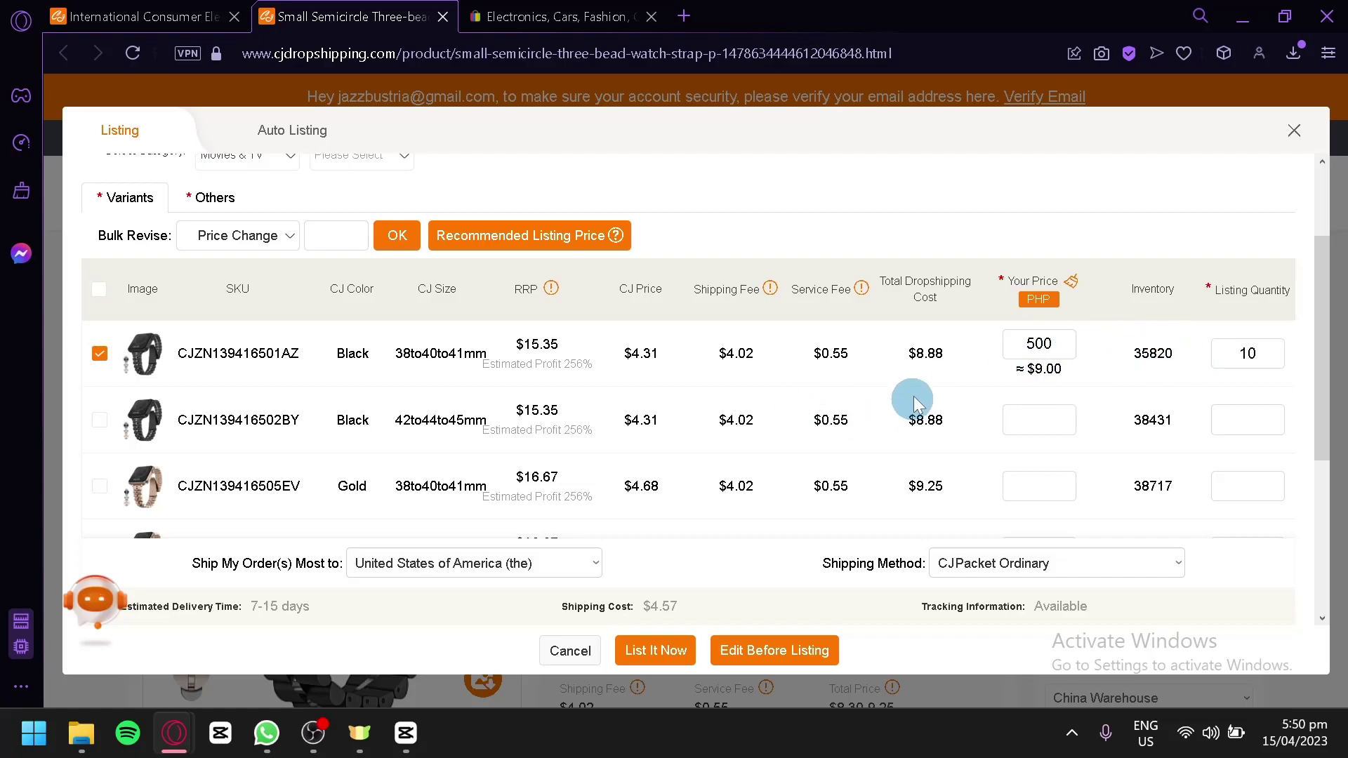
- Check the rest of the listing form and continue to the full editor for changes before listing
{"action": "scroll", "coordinate": [702, 357], "scroll_direction": "up", "scroll_amount": 2}
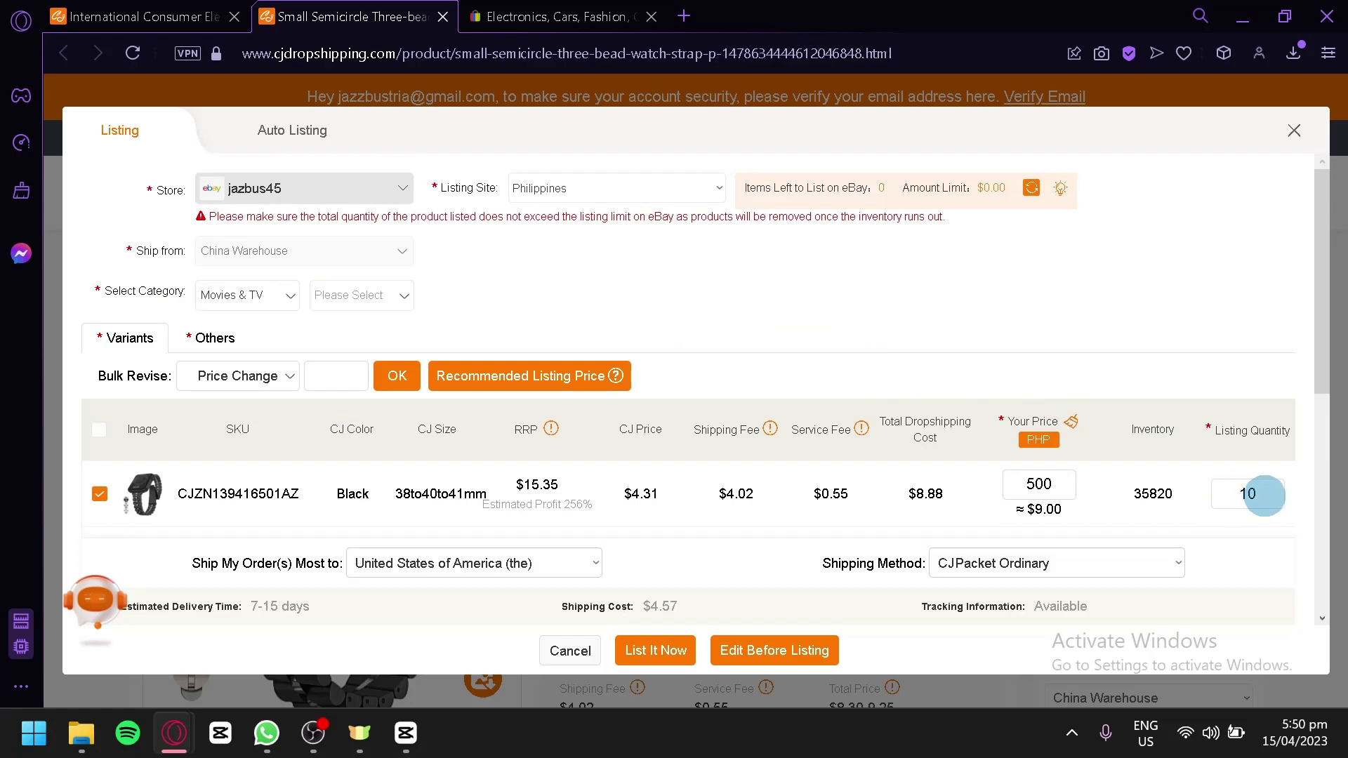
{"action": "scroll", "coordinate": [900, 372], "scroll_direction": "down", "scroll_amount": 5}
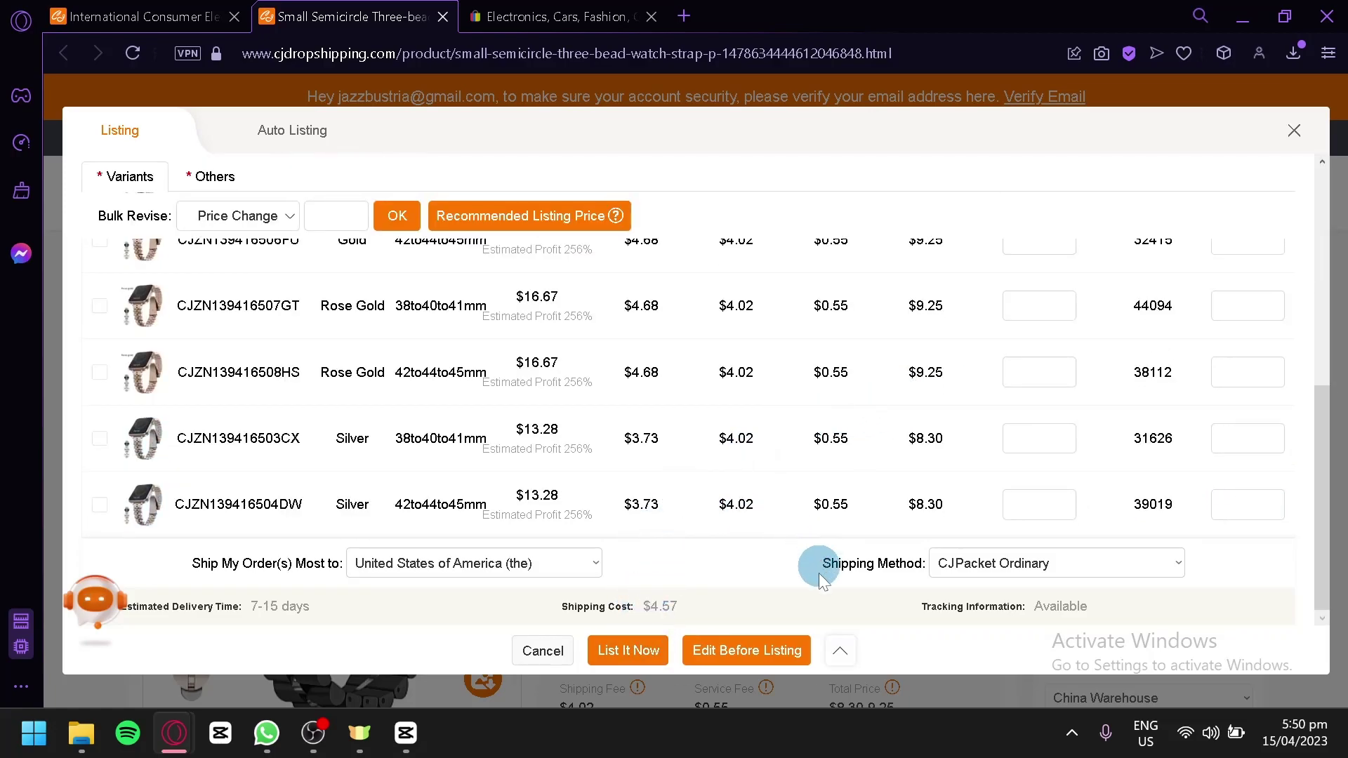
{"action": "left_click", "coordinate": [795, 658]}
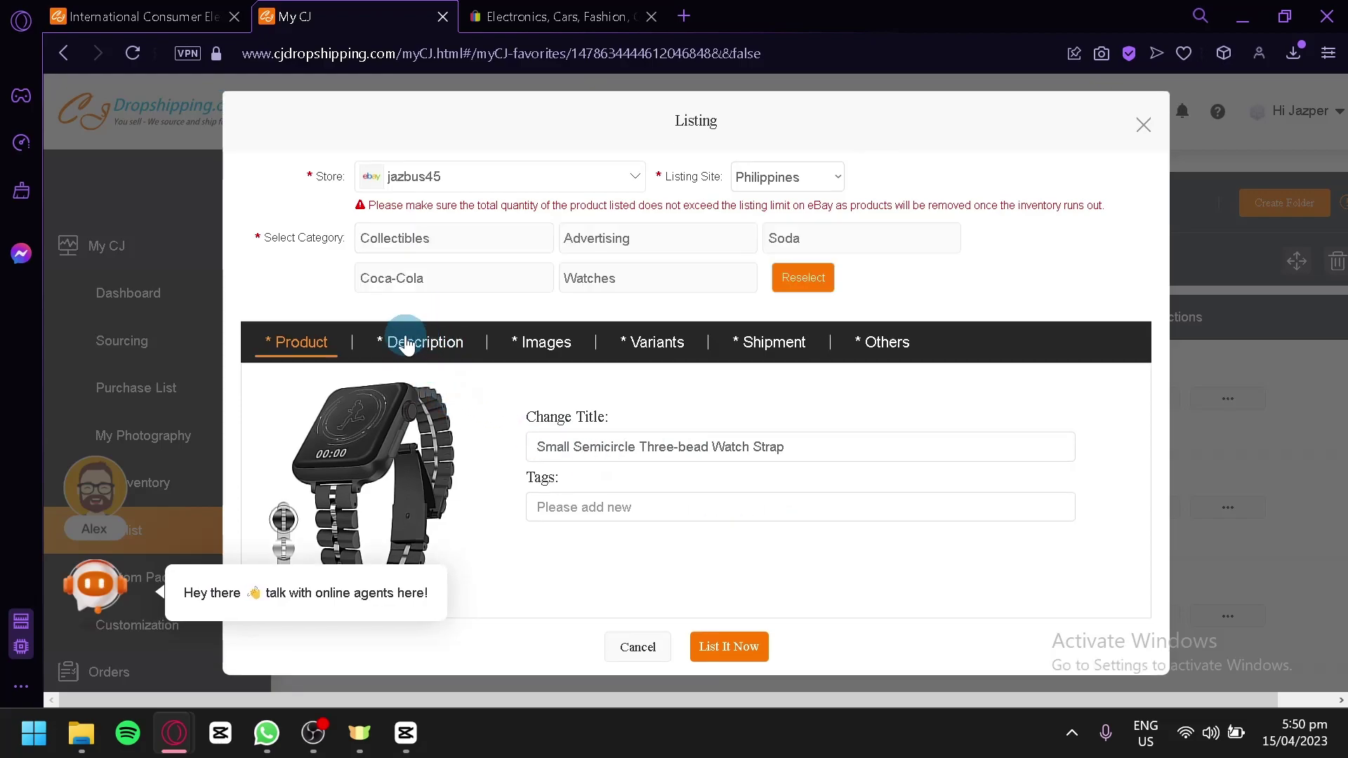
- Review the listing's Description, Images, Variants, Shipment, Others and Product sections, and close the editor without listing the watch strap
{"action": "left_click", "coordinate": [406, 344]}
{"action": "scroll", "coordinate": [481, 436], "scroll_direction": "down", "scroll_amount": 3}
{"action": "left_click", "coordinate": [485, 428]}
{"action": "scroll", "coordinate": [532, 487], "scroll_direction": "down", "scroll_amount": 5}
{"action": "scroll", "coordinate": [531, 485], "scroll_direction": "up", "scroll_amount": 6}
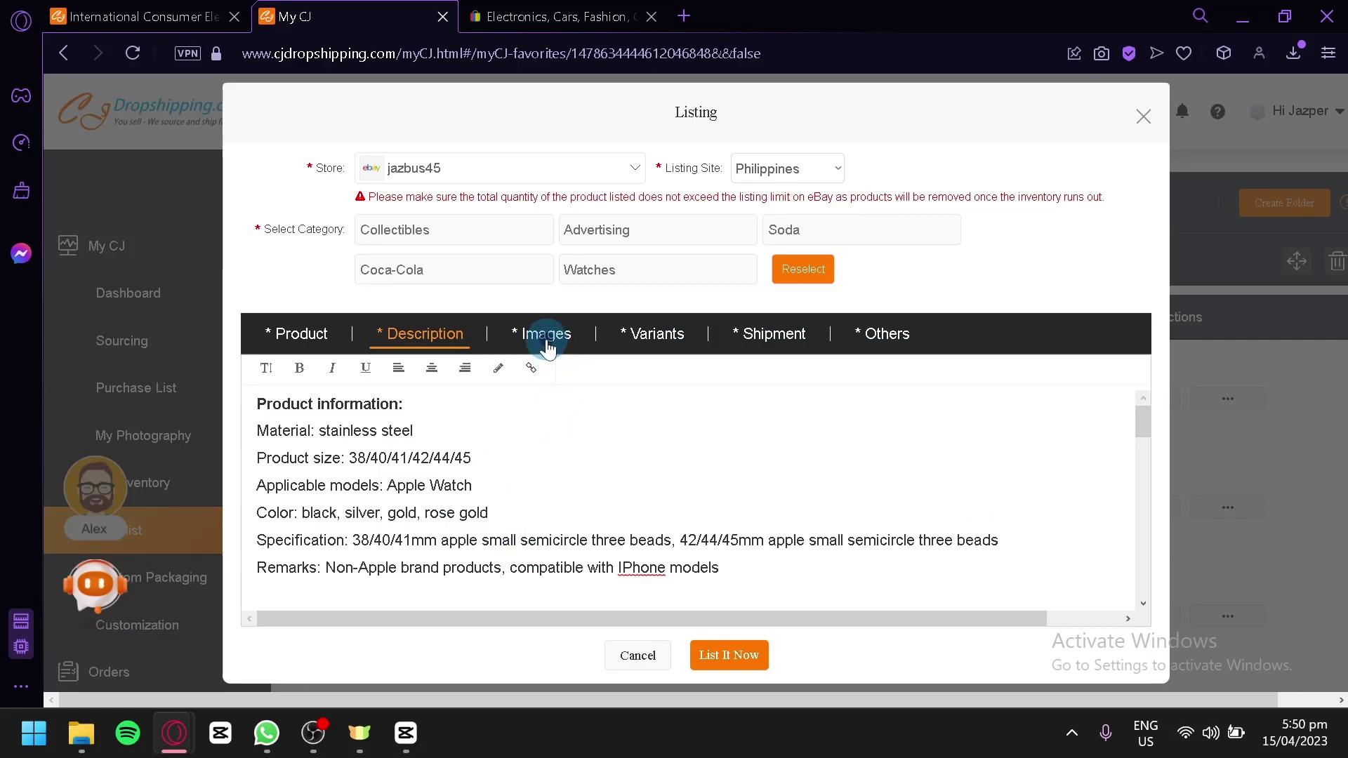
{"action": "left_click", "coordinate": [547, 347]}
{"action": "left_click", "coordinate": [656, 337]}
{"action": "left_click", "coordinate": [794, 307]}
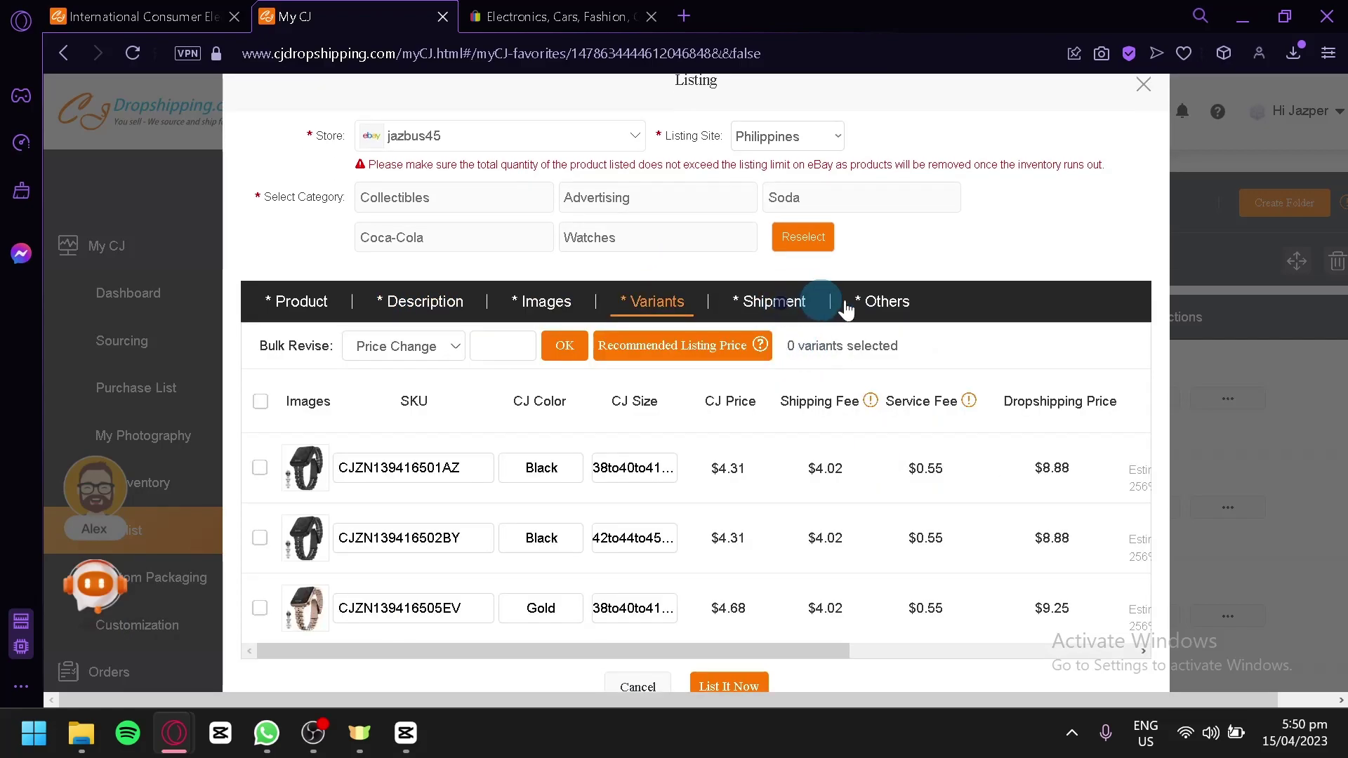
{"action": "left_click", "coordinate": [889, 308]}
{"action": "left_click", "coordinate": [302, 298]}
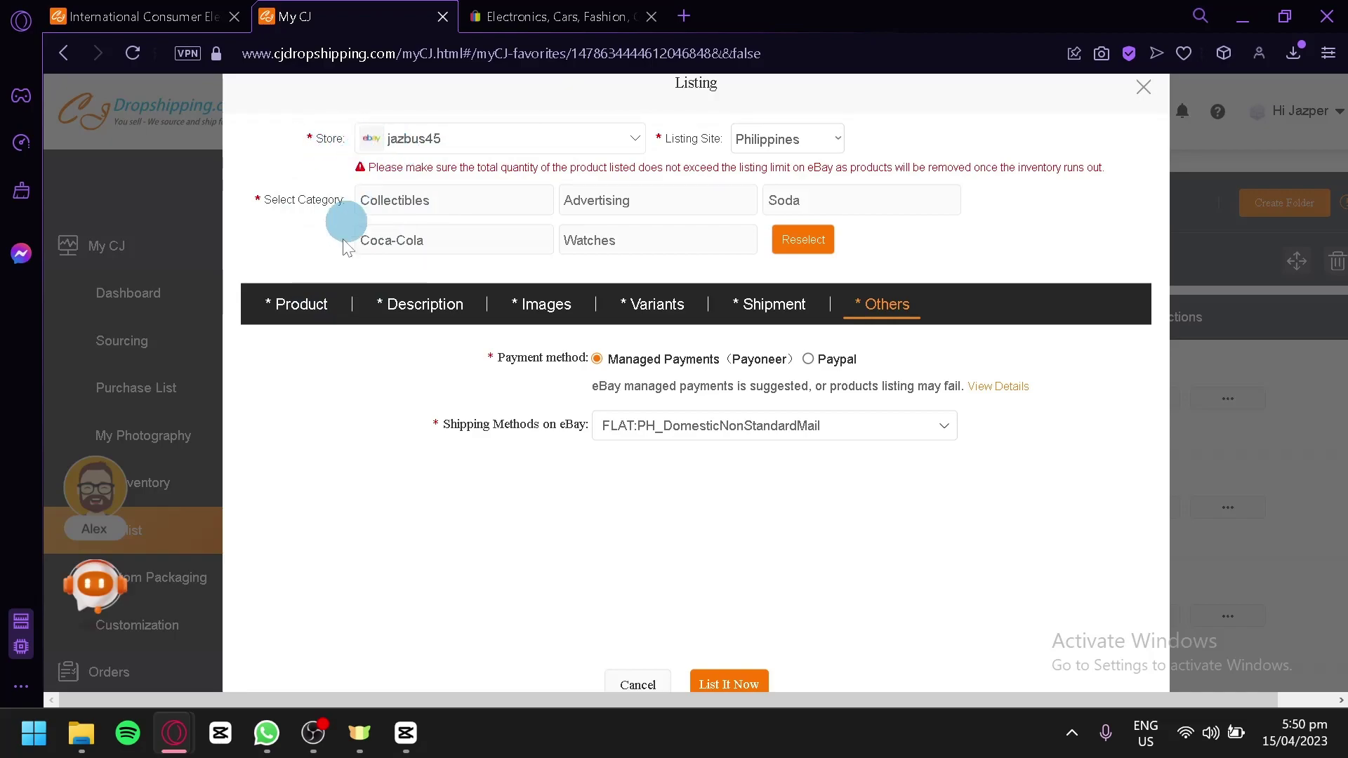
{"action": "left_click", "coordinate": [307, 316]}
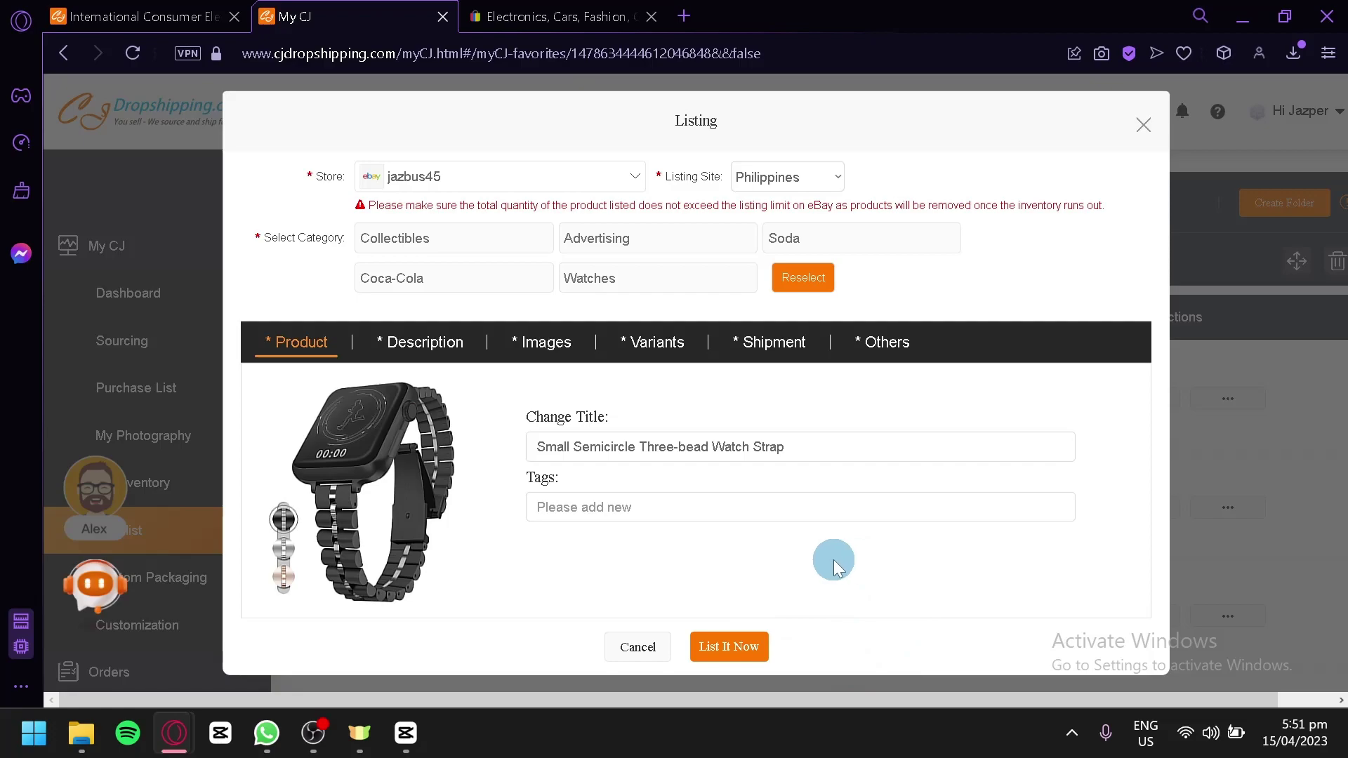
{"action": "left_click", "coordinate": [1150, 125]}
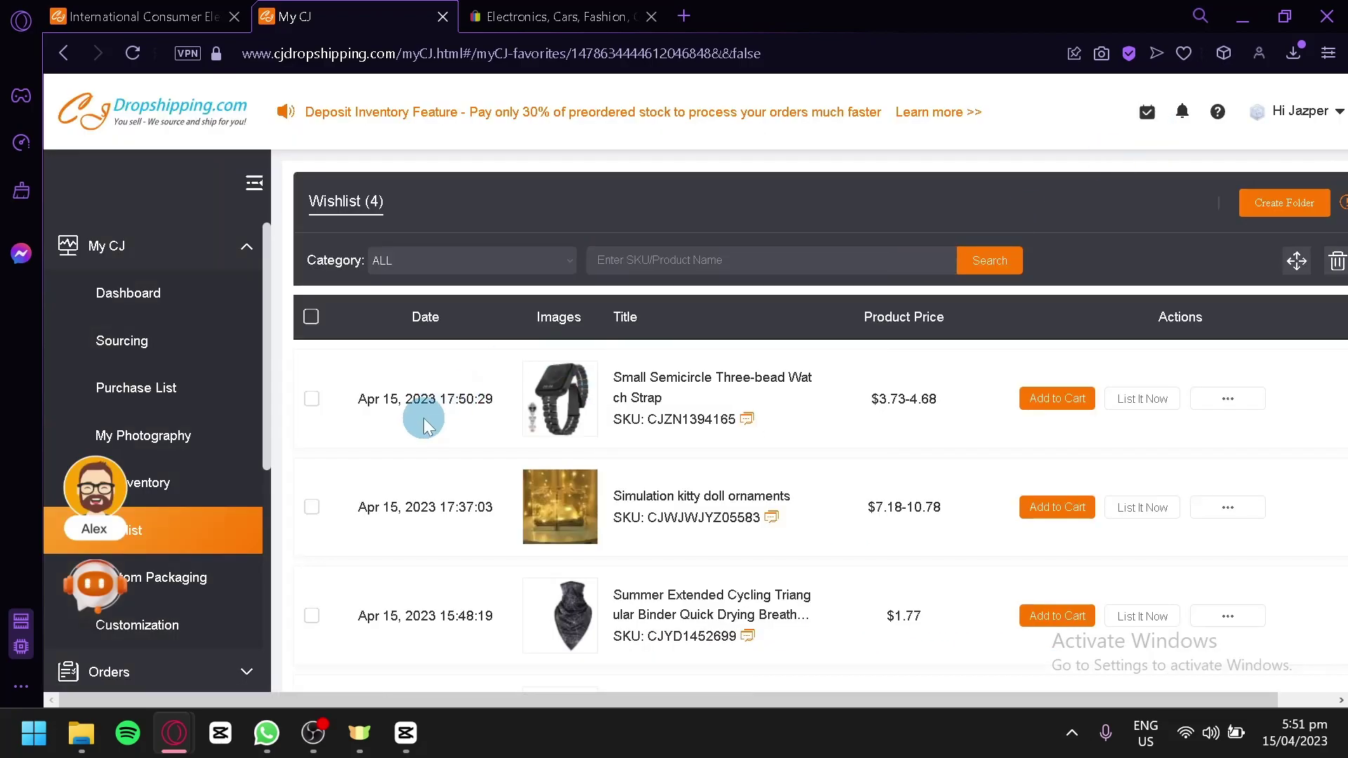
- Look through the wishlist's saved products, their prices and the actions available for each one
{"action": "scroll", "coordinate": [527, 470], "scroll_direction": "down", "scroll_amount": 3}
{"action": "scroll", "coordinate": [611, 421], "scroll_direction": "up", "scroll_amount": 3}
{"action": "scroll", "coordinate": [632, 555], "scroll_direction": "down", "scroll_amount": 3}
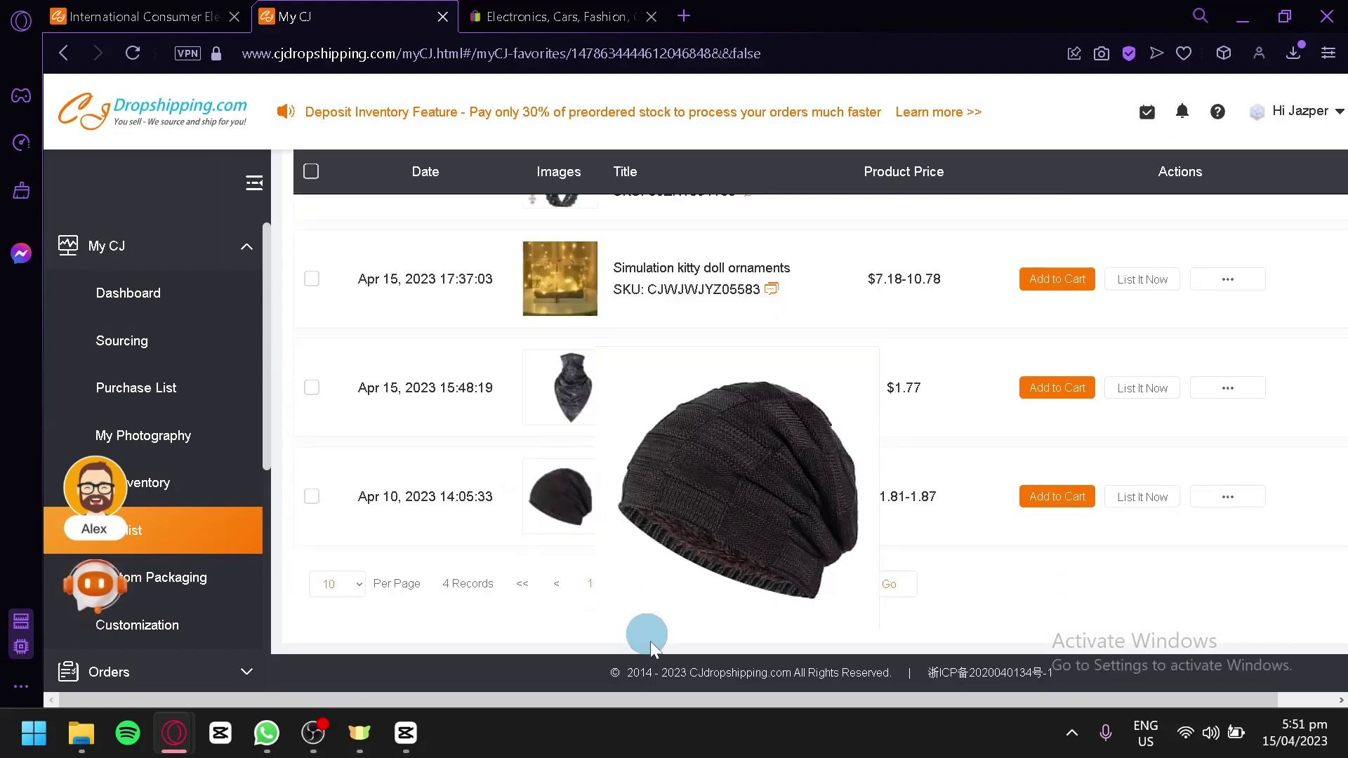
{"action": "left_click_drag", "start_coordinate": [678, 702], "coordinate": [1013, 536]}
{"action": "scroll", "coordinate": [1014, 535], "scroll_direction": "up", "scroll_amount": 3}
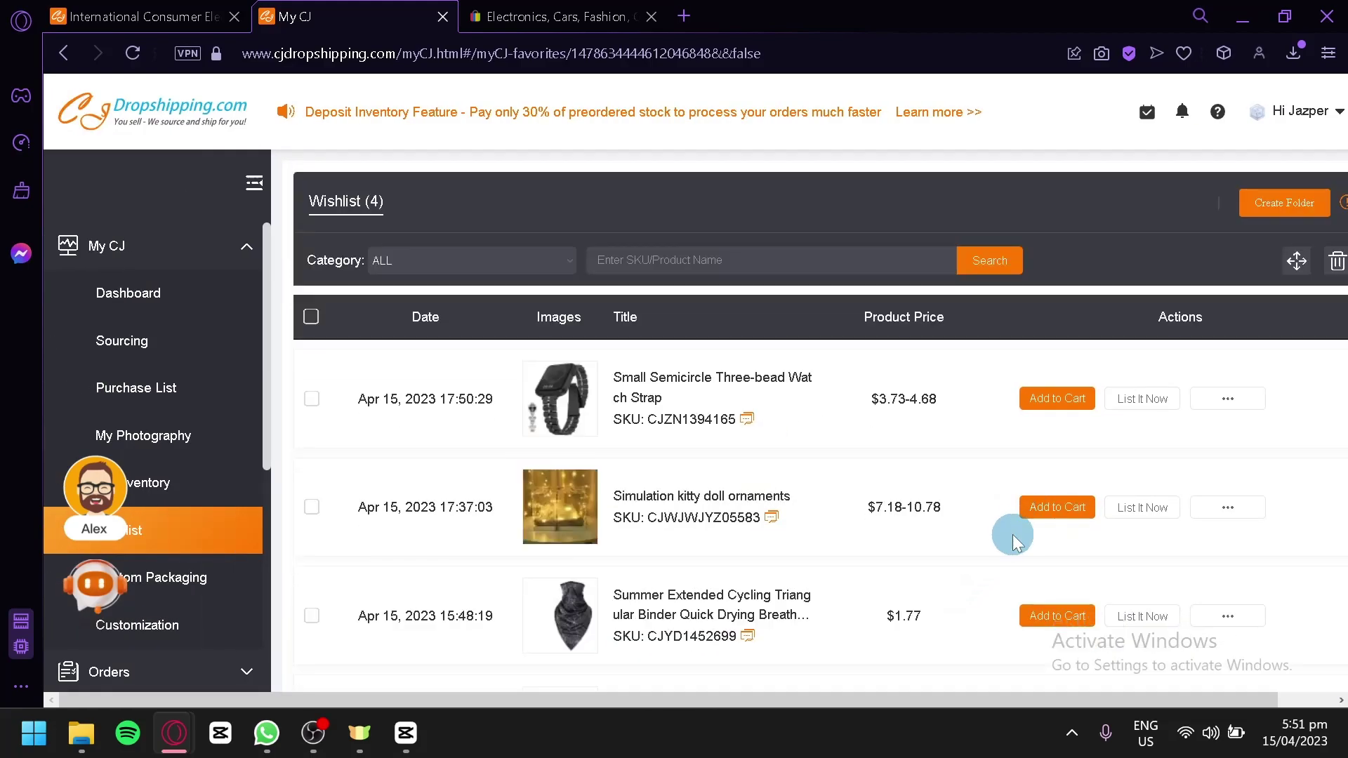
{"action": "scroll", "coordinate": [1044, 457], "scroll_direction": "down", "scroll_amount": 2}
{"action": "scroll", "coordinate": [1044, 458], "scroll_direction": "up", "scroll_amount": 2}
{"action": "scroll", "coordinate": [1047, 401], "scroll_direction": "down", "scroll_amount": 2}
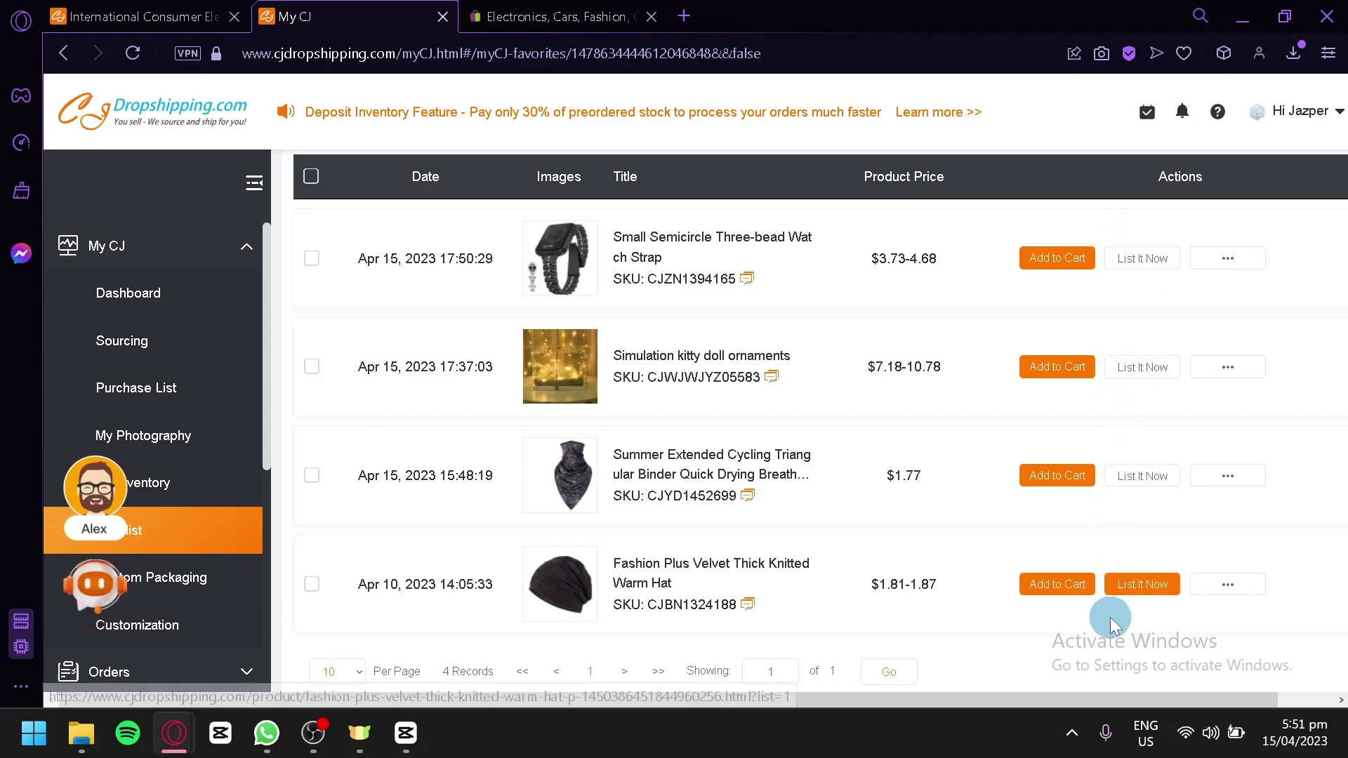
- Switch to eBay, look over the home page's banner and top selling categories, and return to the CJdropshipping wishlist
{"action": "left_click", "coordinate": [566, 15]}
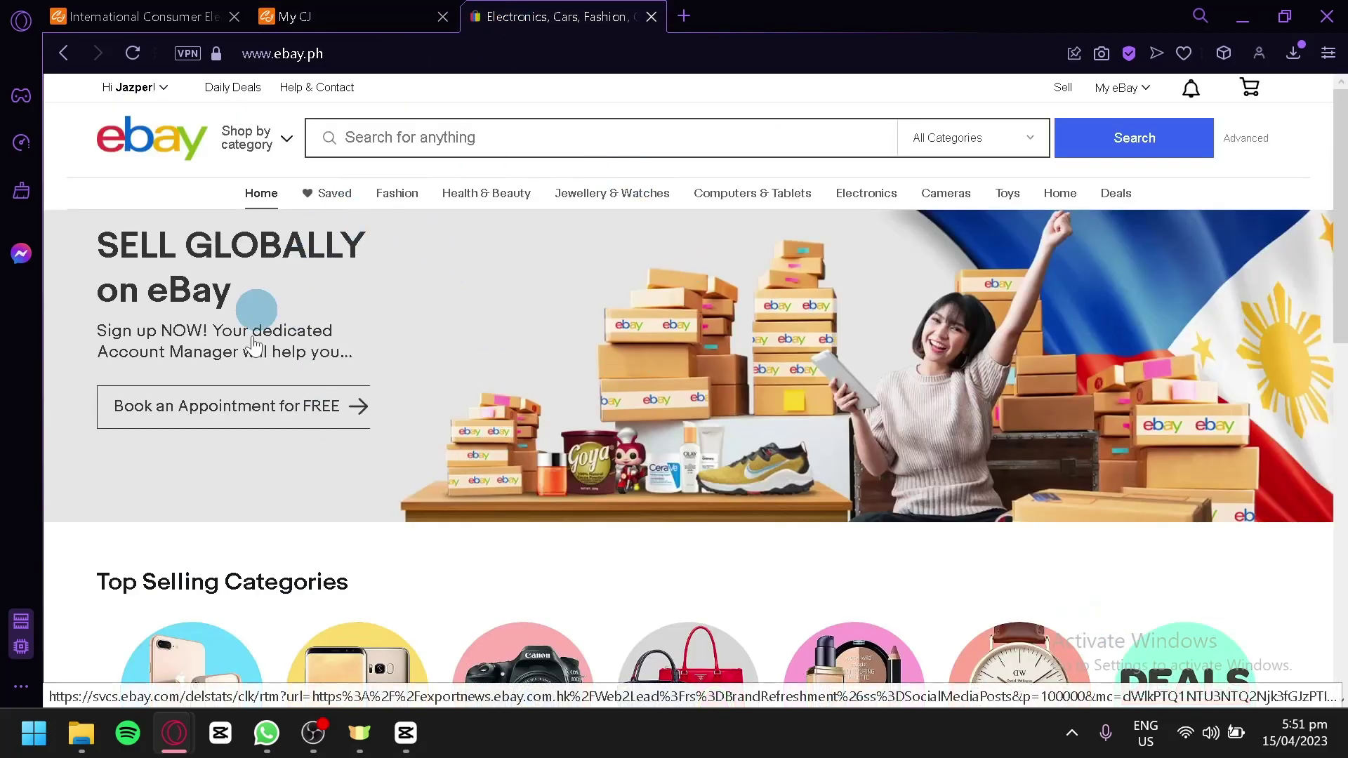
{"action": "scroll", "coordinate": [460, 277], "scroll_direction": "down", "scroll_amount": 4}
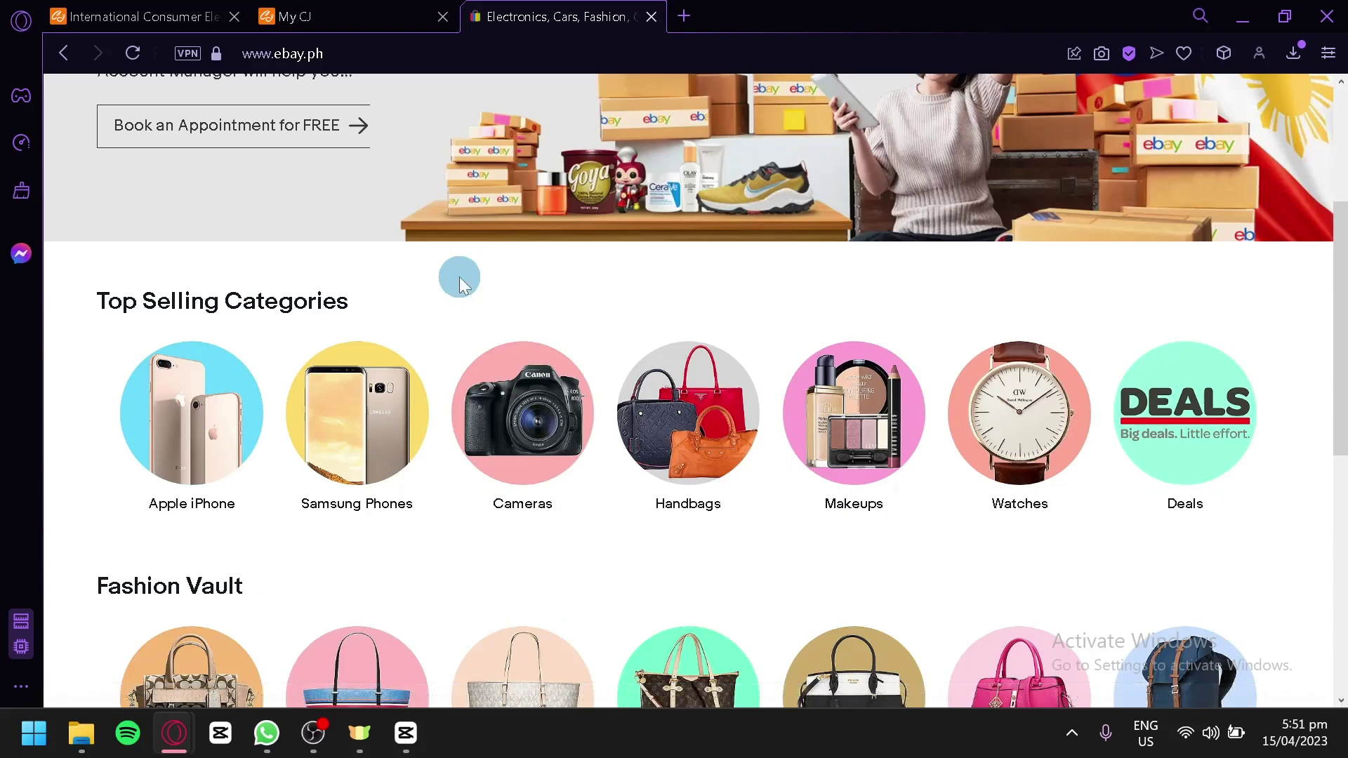
{"action": "scroll", "coordinate": [459, 277], "scroll_direction": "up", "scroll_amount": 2}
{"action": "scroll", "coordinate": [459, 276], "scroll_direction": "up", "scroll_amount": 2}
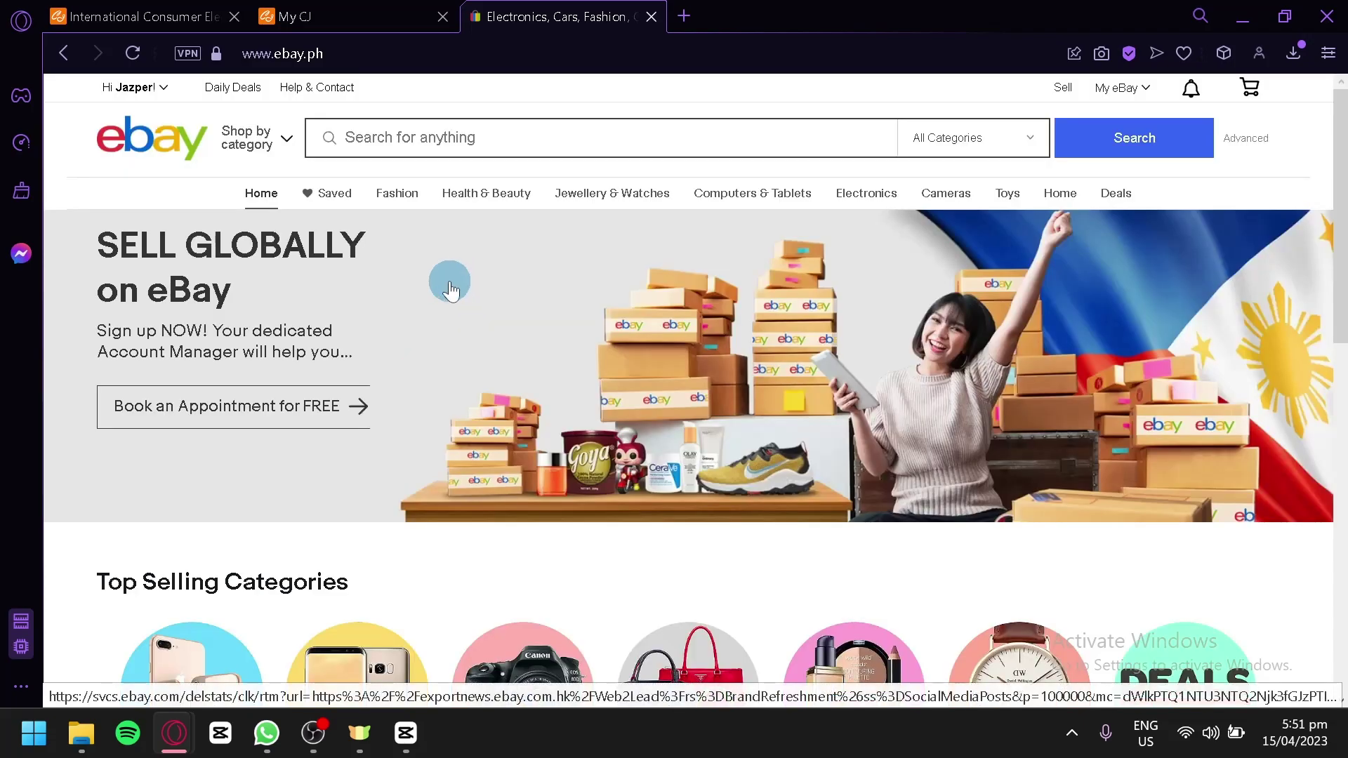
{"action": "left_click", "coordinate": [332, 10]}
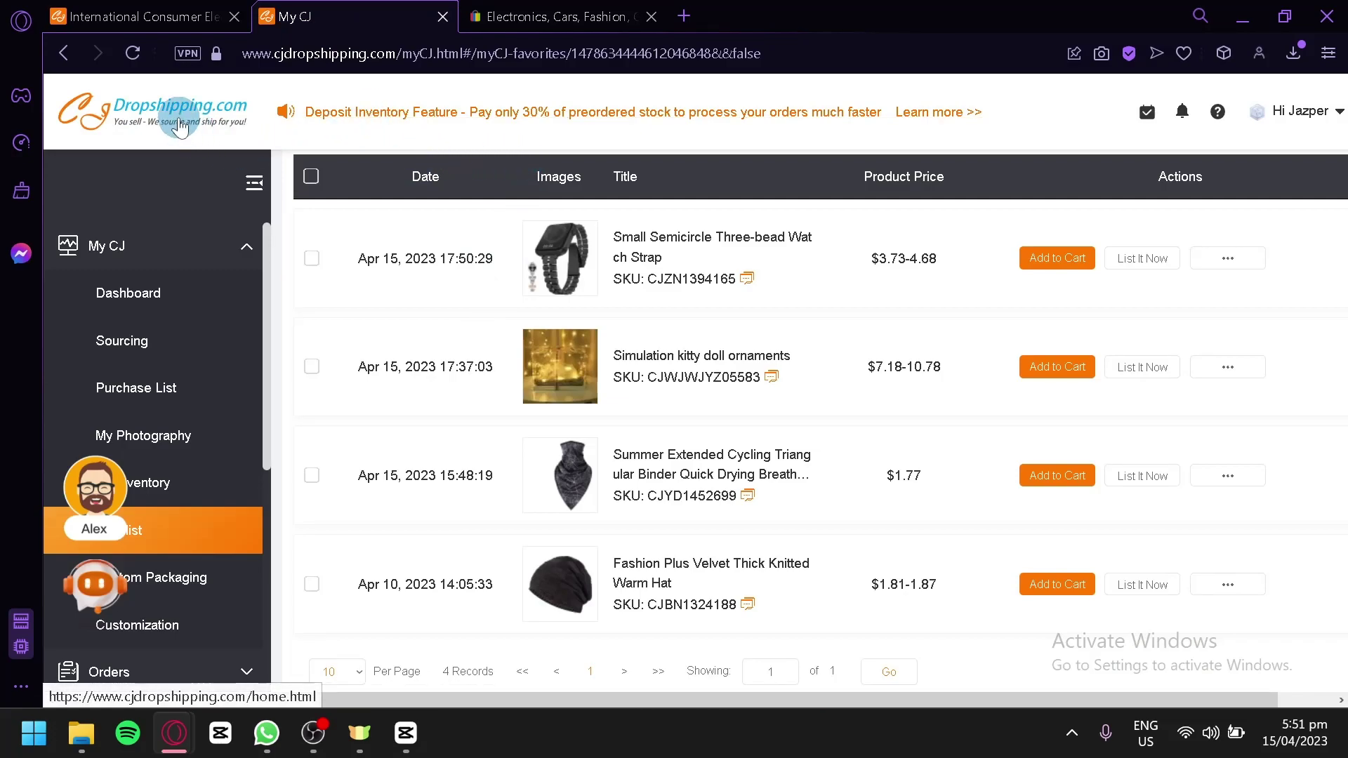
- Examine the remaining account sections in the My CJ navigation and look over the wishlist once more
{"action": "scroll", "coordinate": [225, 241], "scroll_direction": "down", "scroll_amount": 6}
{"action": "scroll", "coordinate": [197, 395], "scroll_direction": "up", "scroll_amount": 6}
{"action": "scroll", "coordinate": [237, 347], "scroll_direction": "down", "scroll_amount": 6}
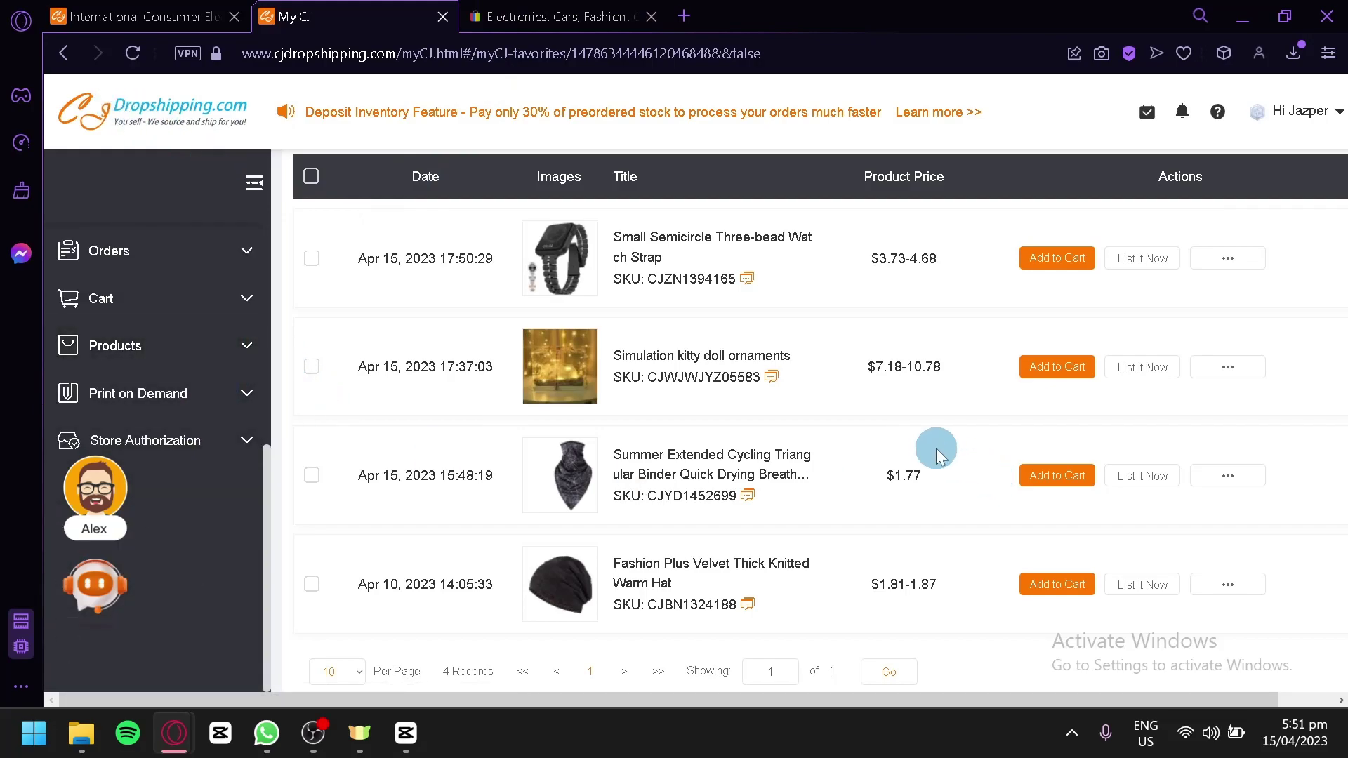
{"action": "scroll", "coordinate": [852, 442], "scroll_direction": "up", "scroll_amount": 2}
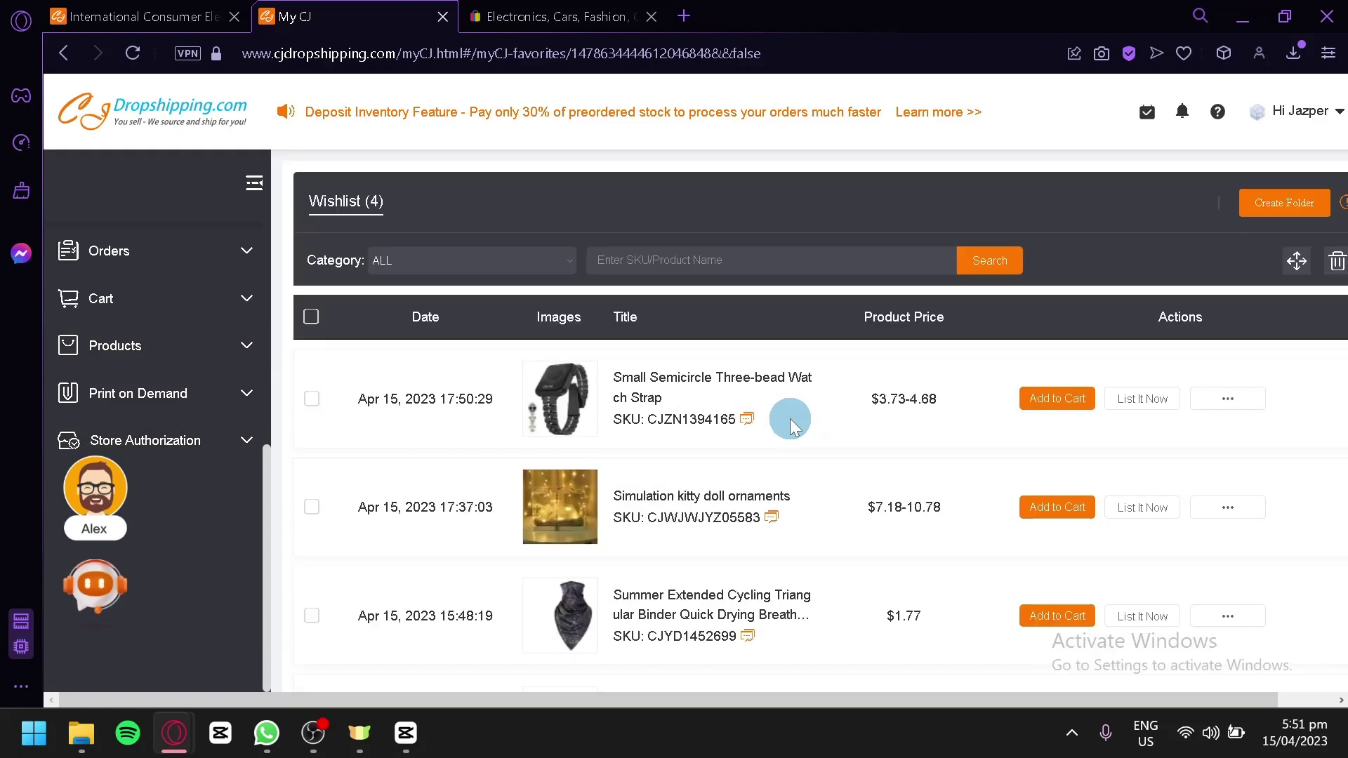
{"action": "scroll", "coordinate": [792, 415], "scroll_direction": "down", "scroll_amount": 4}
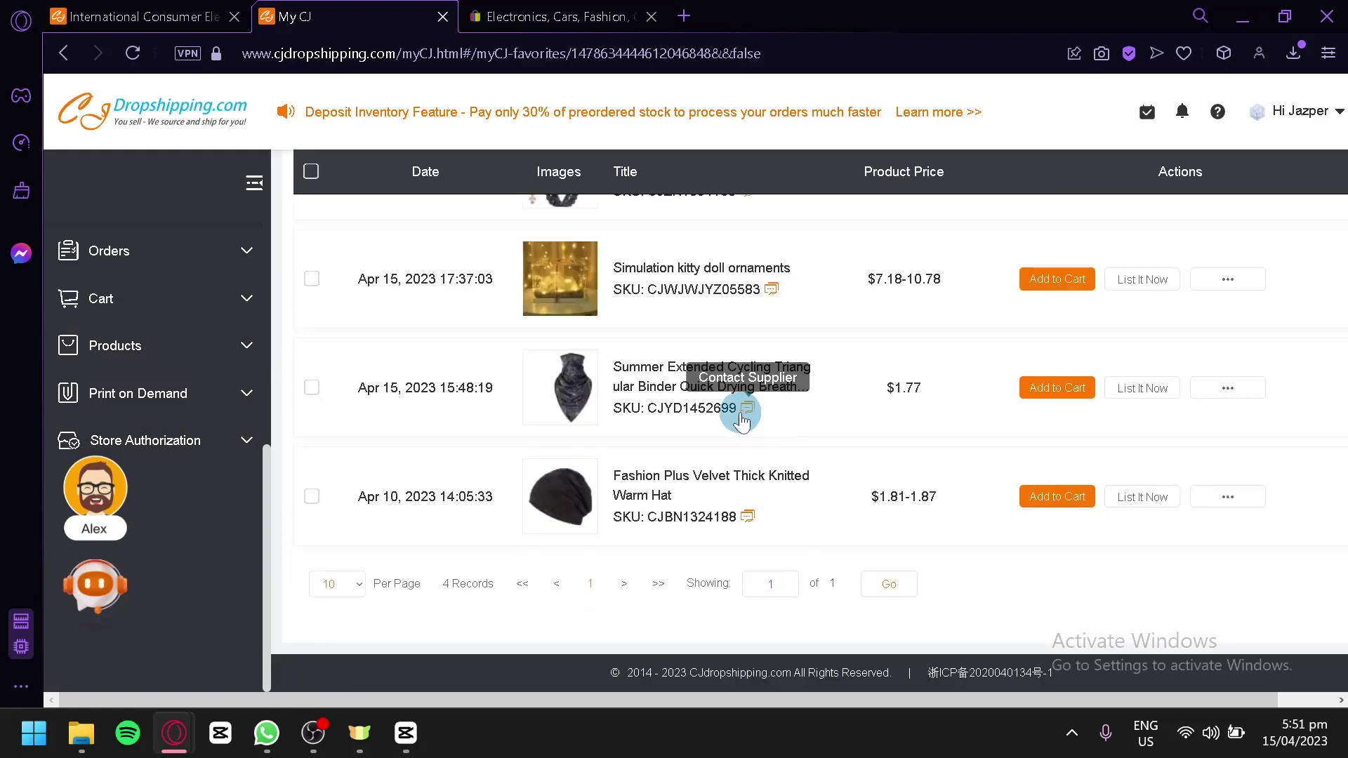